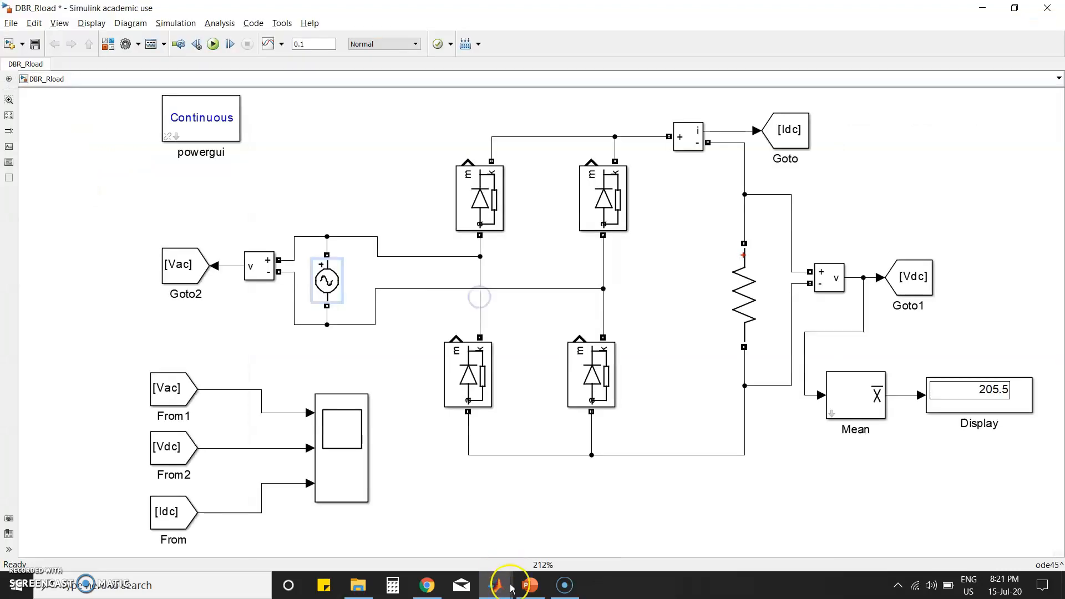
# Step: Switch to the main MATLAB window, create a new blank Simulink model and maximize its window
pyautogui.click(495, 585)
pyautogui.click(390, 214)
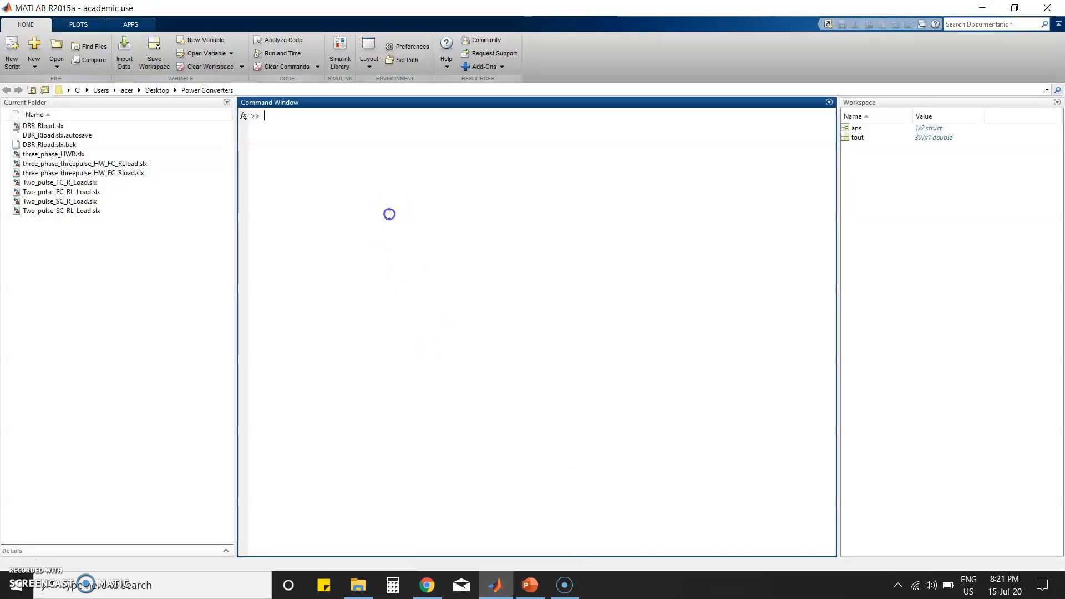
pyautogui.click(34, 66)
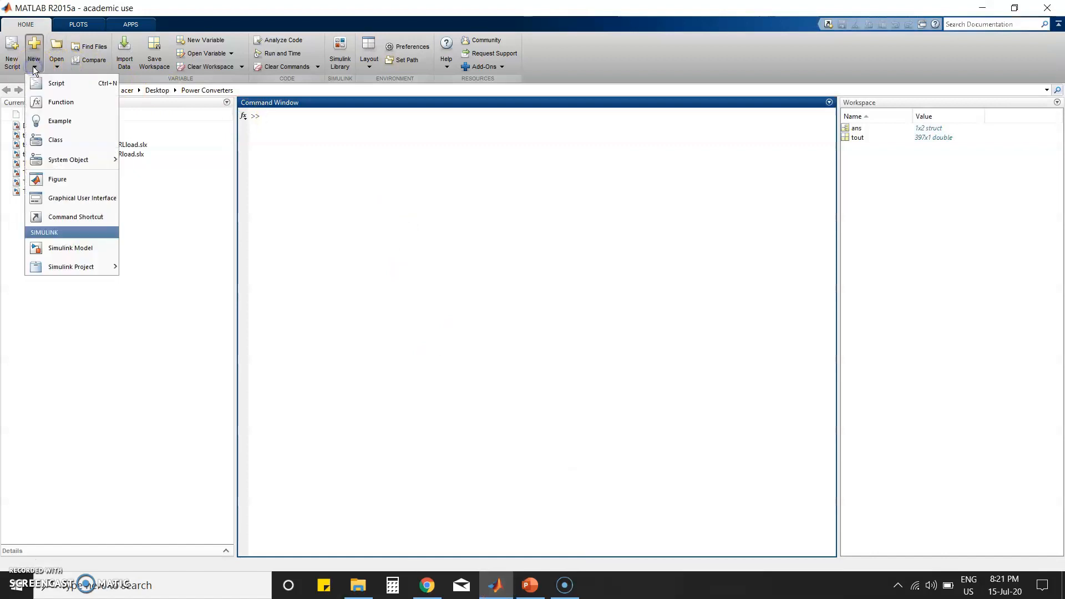
pyautogui.click(63, 248)
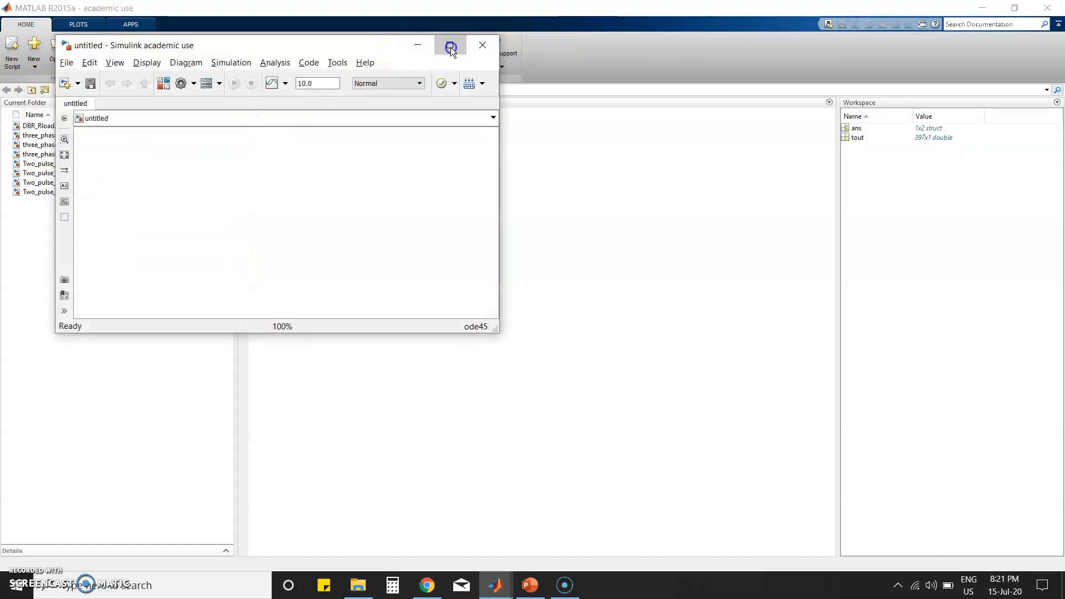
pyautogui.click(450, 47)
# Step: Open the Simulink Library Browser, show the Simulink library and collapse the Simscape branch
pyautogui.click(109, 46)
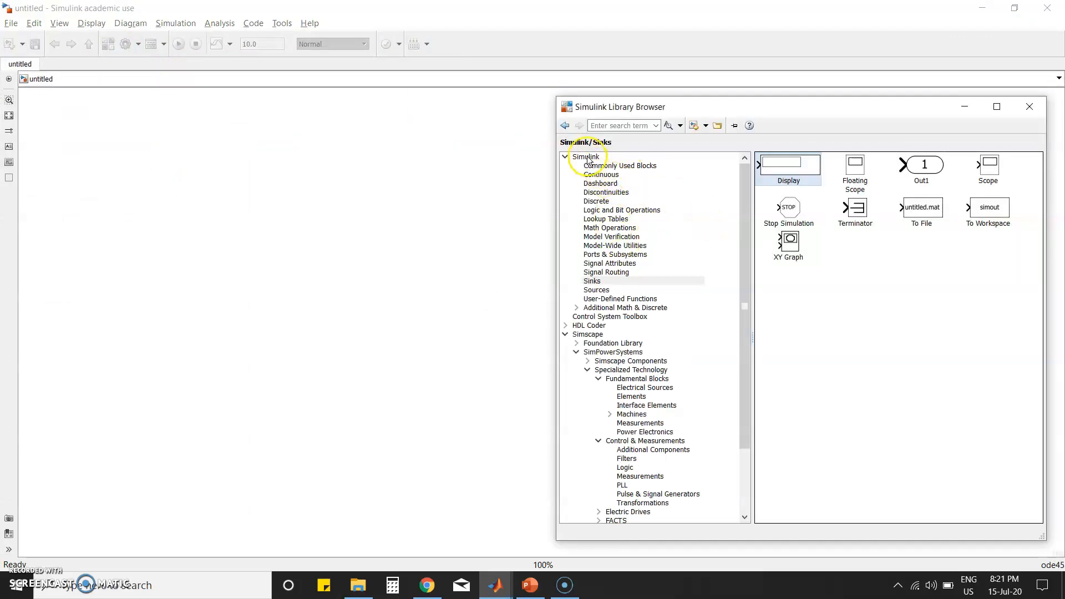
pyautogui.click(589, 160)
pyautogui.click(564, 334)
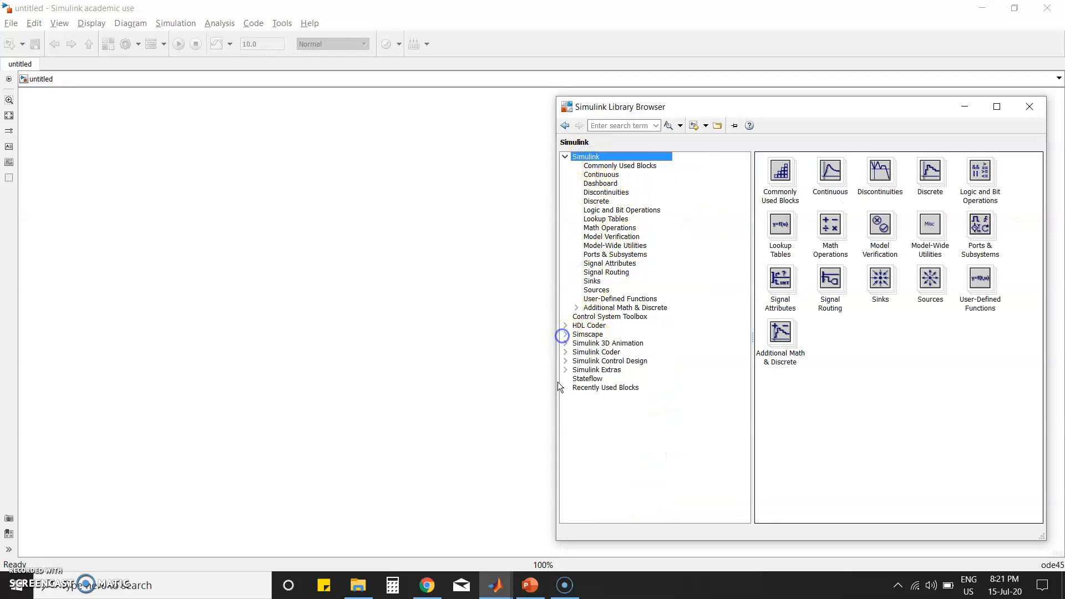
# Step: Switch to PowerPoint and examine the Single Phase Full Wave Bridge Converter circuit on slide 12, then return to Simulink
pyautogui.click(530, 586)
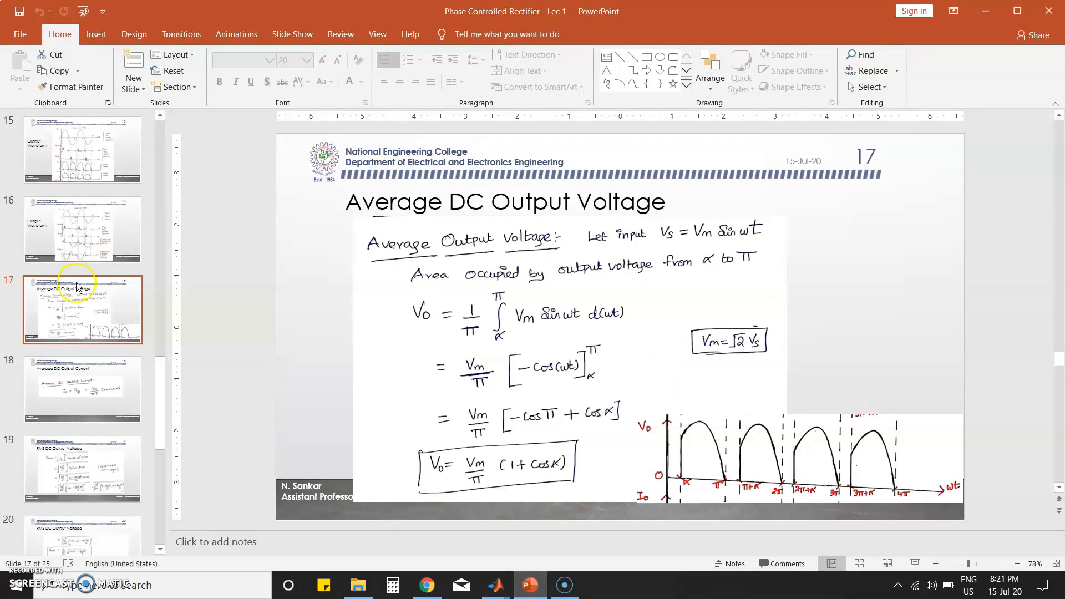
pyautogui.click(66, 231)
pyautogui.press('Up')
pyautogui.press('Up')
pyautogui.press('Up')
pyautogui.press('Up')
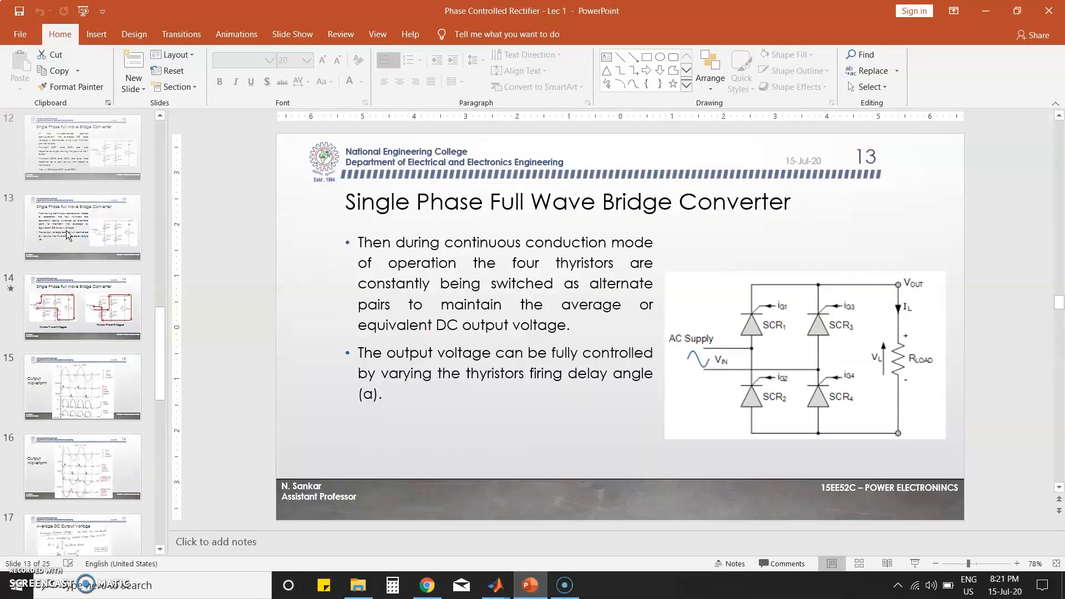
pyautogui.press('Up')
pyautogui.press('Up')
pyautogui.press('Up')
pyautogui.press('Down')
pyautogui.press('Down')
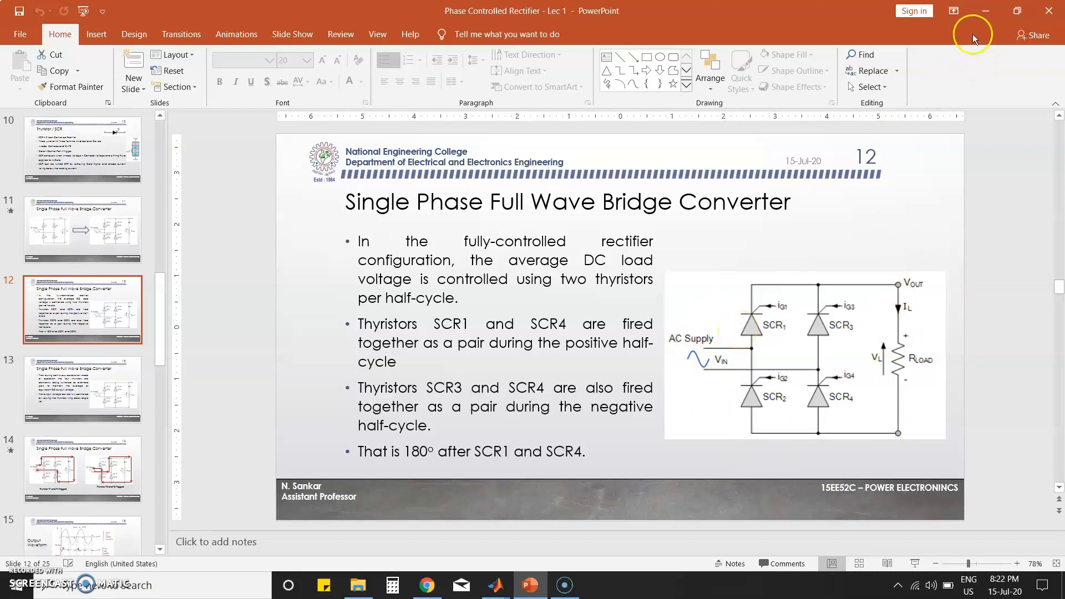
pyautogui.click(985, 11)
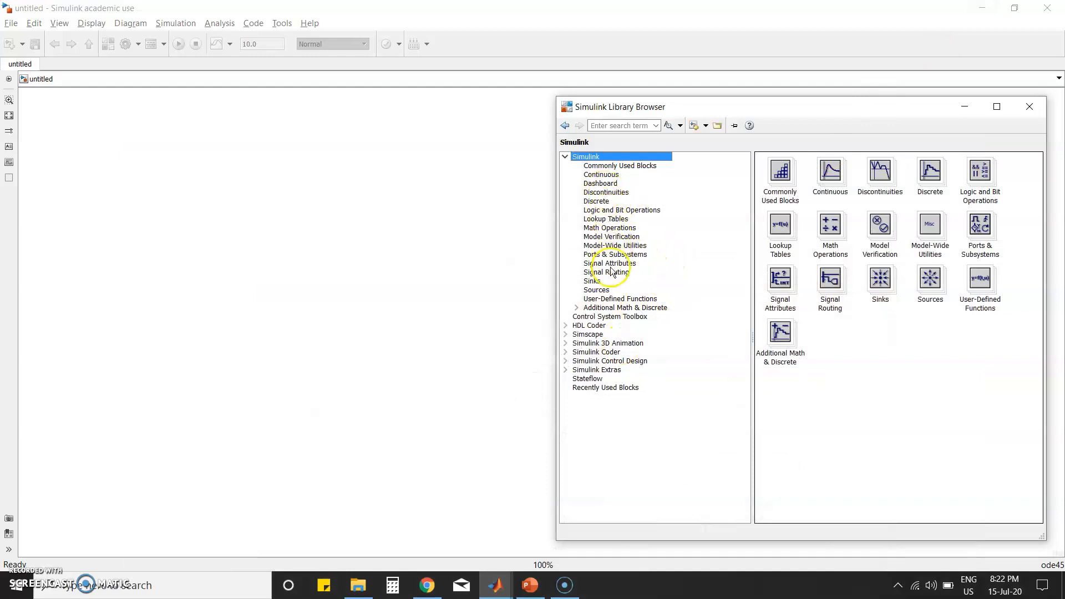
# Step: Add a Scope block from the Simulink Sinks library to the model
pyautogui.click(598, 283)
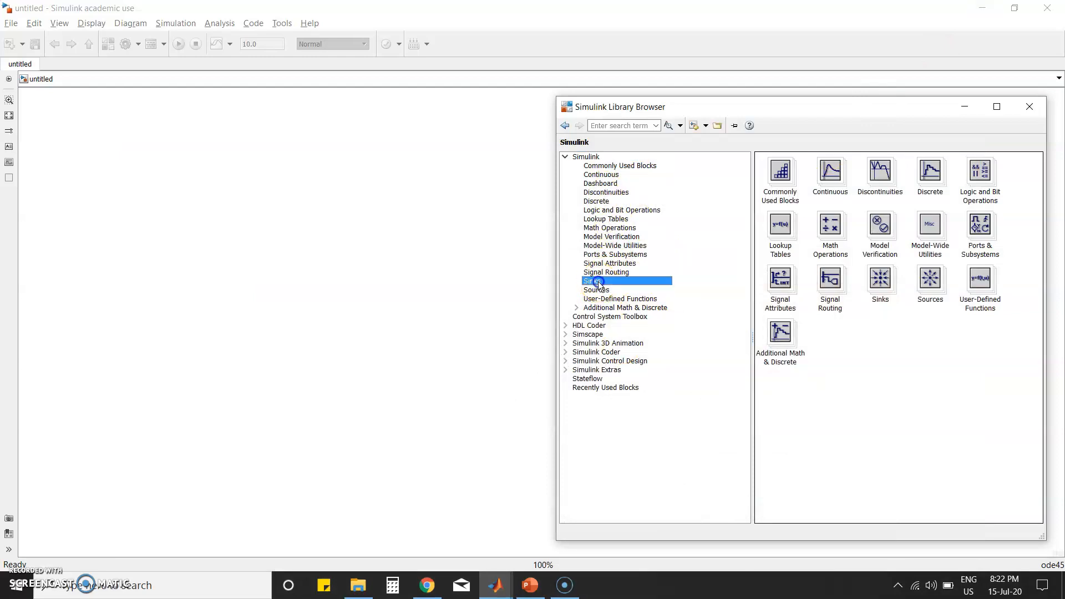
pyautogui.click(993, 168)
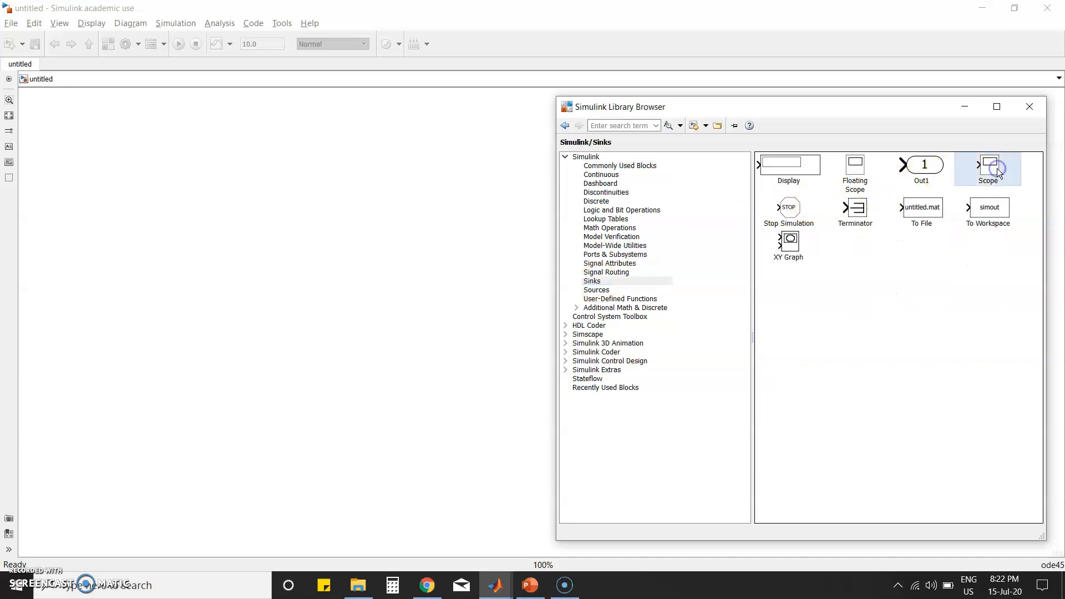
pyautogui.hotkey('ctrl', 'i')
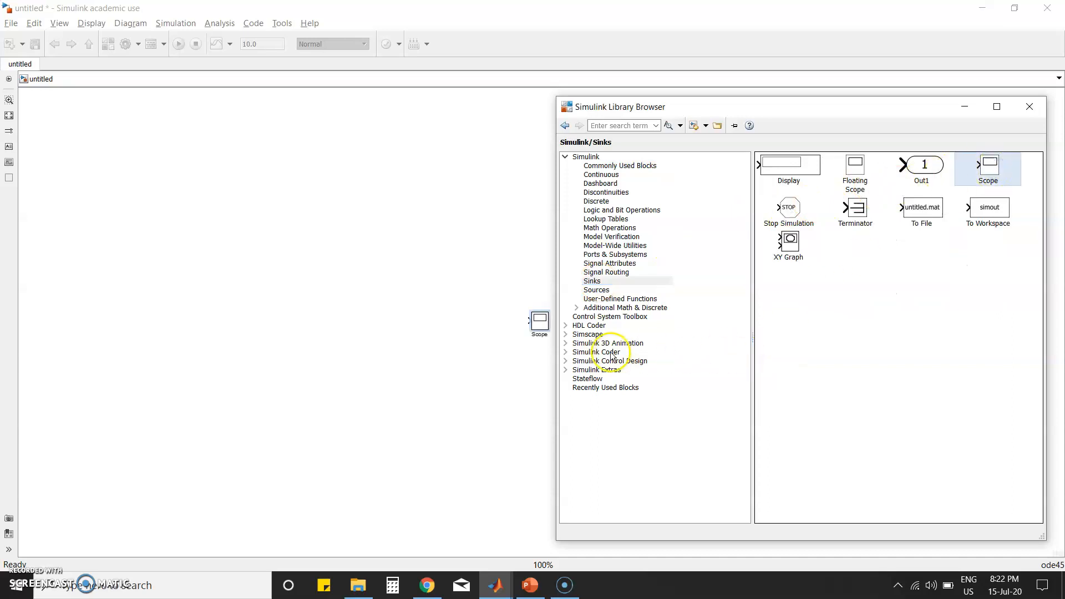
# Step: Add four Thyristor blocks from the SimPowerSystems Power Electronics library under Specialized Technology, Fundamental Blocks
pyautogui.click(566, 335)
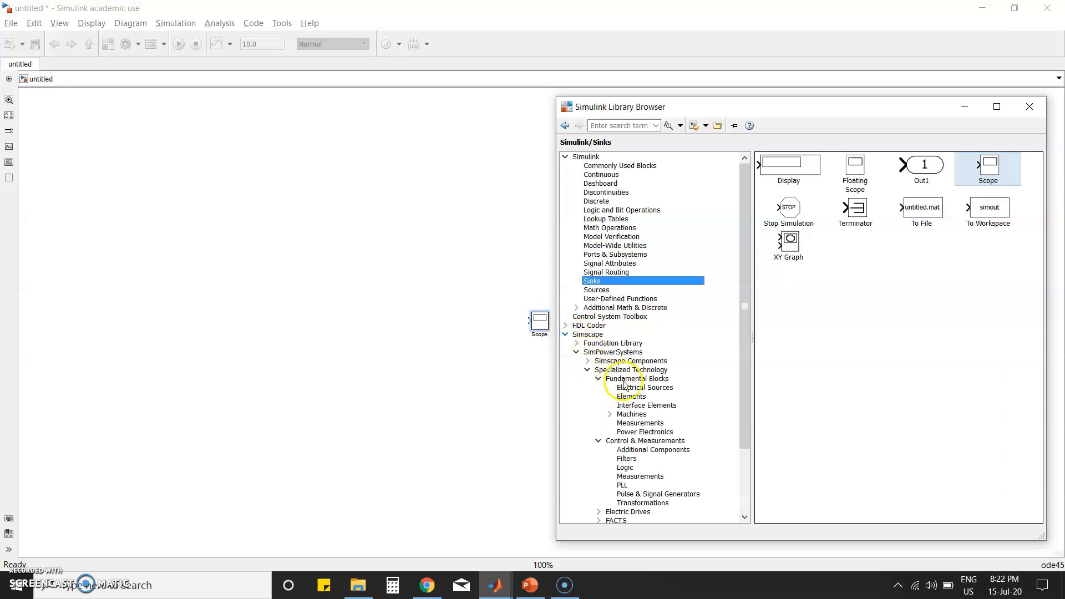
pyautogui.click(598, 442)
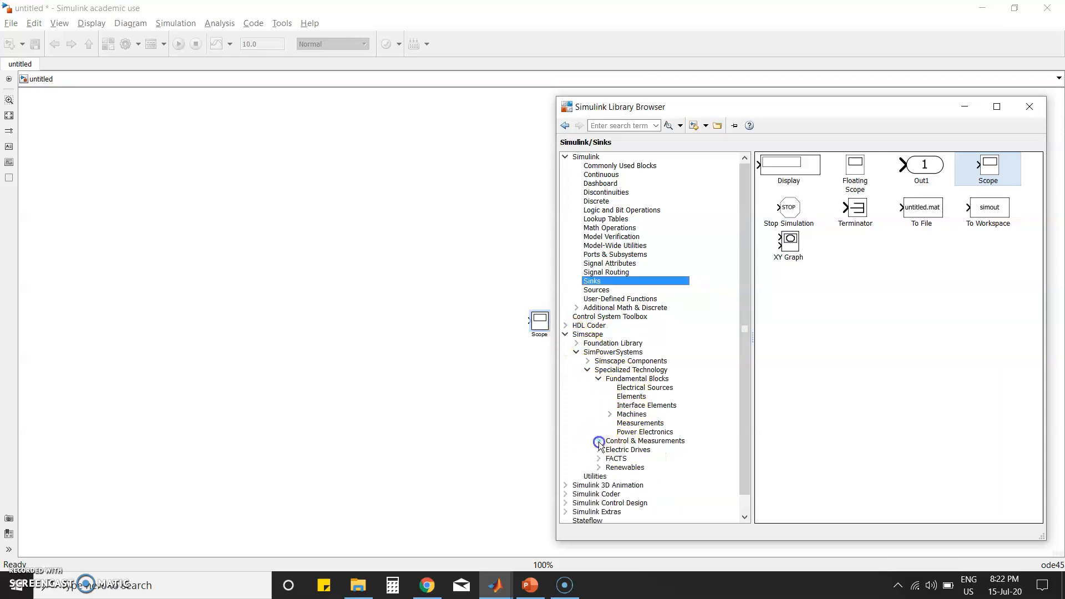
pyautogui.click(641, 432)
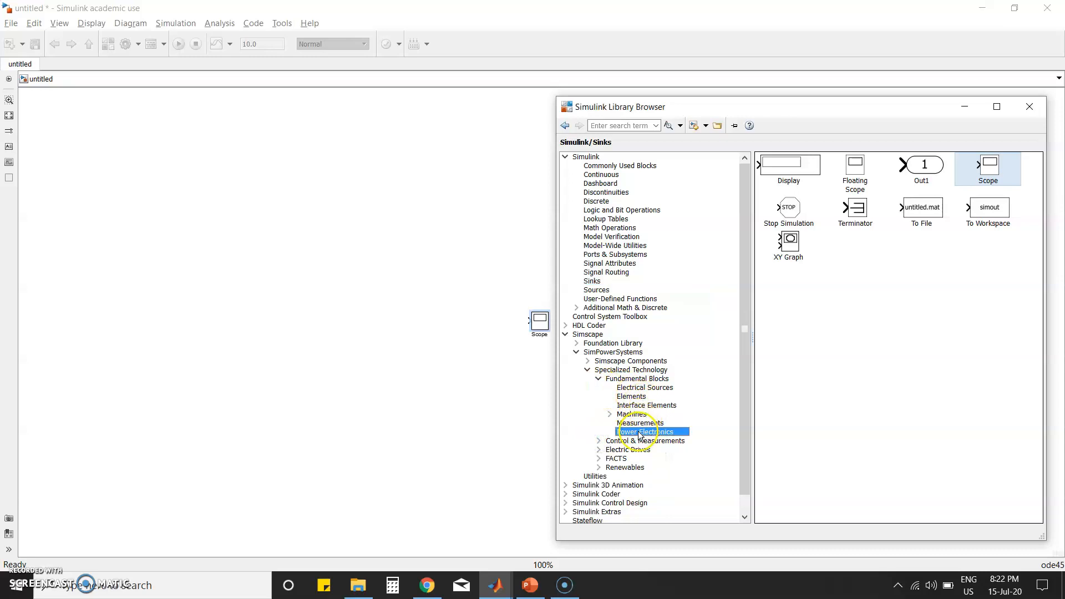
pyautogui.click(817, 350)
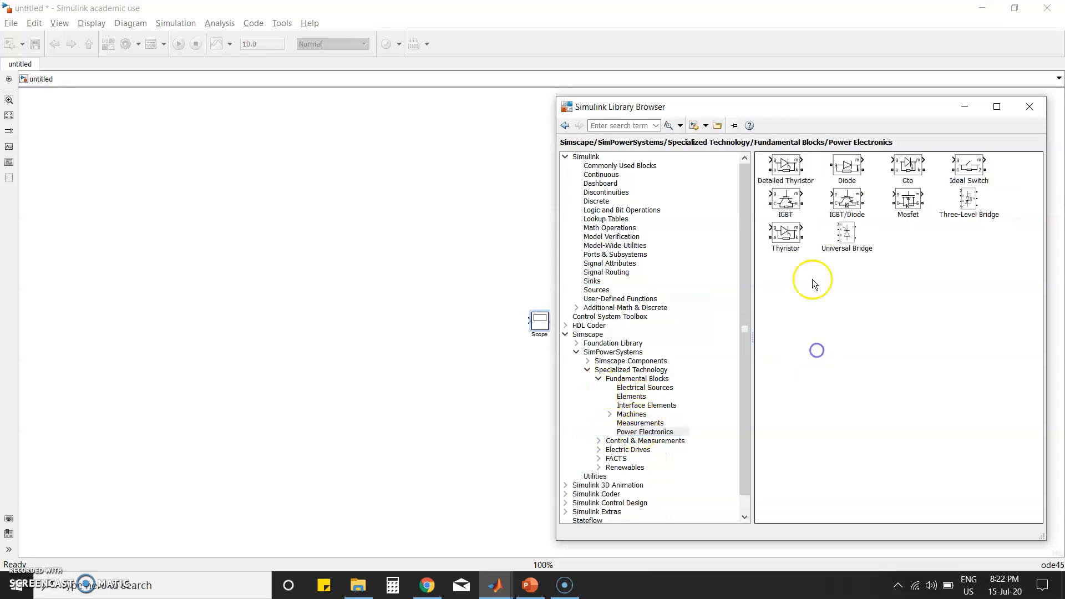
pyautogui.click(787, 234)
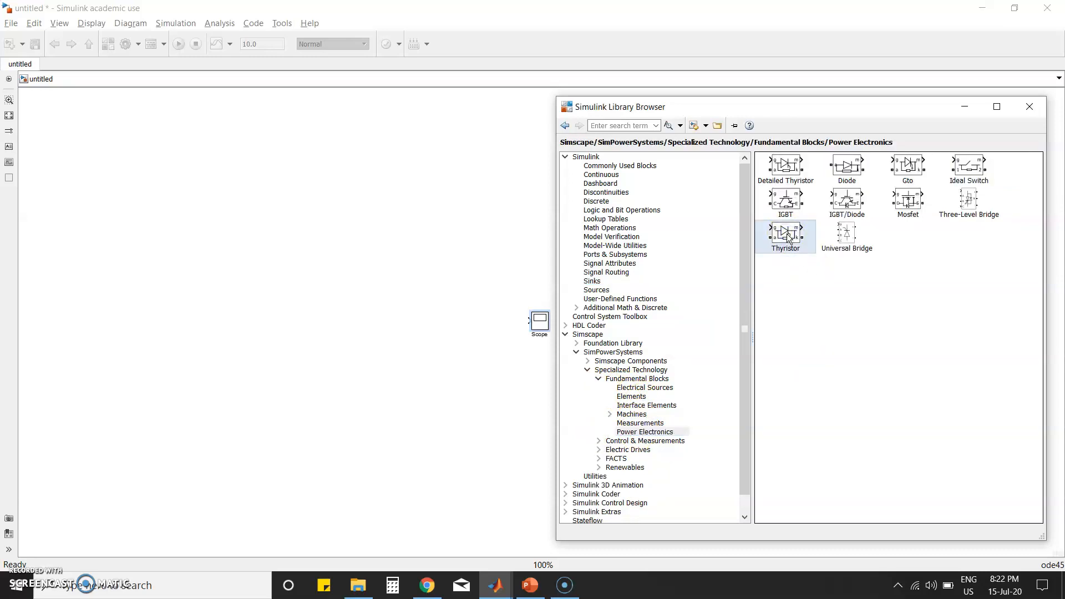
pyautogui.hotkey('ctrl', 'i')
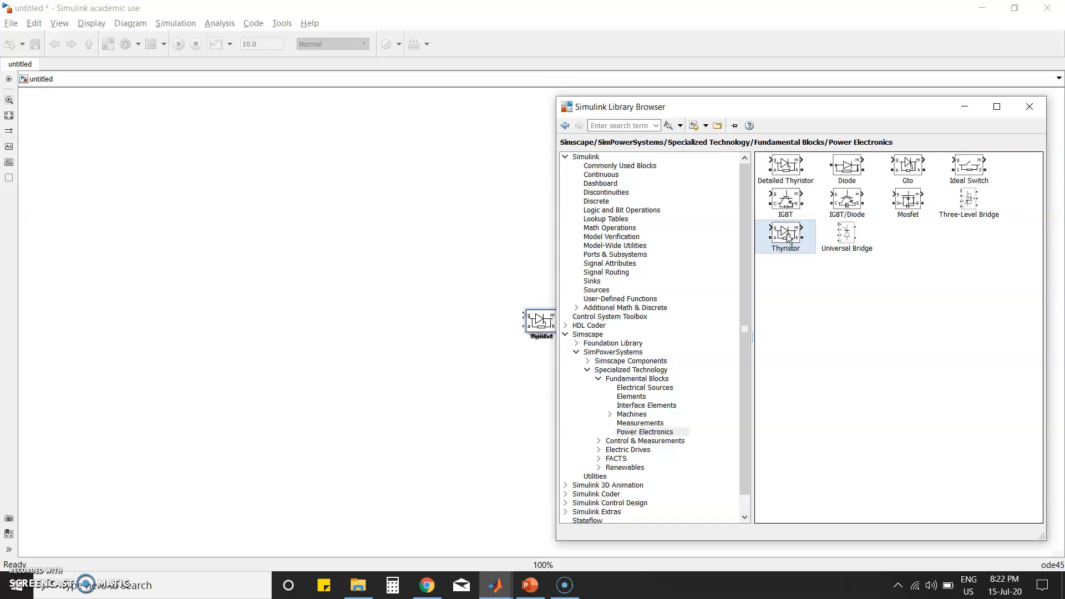
# Step: Spread the four stacked Thyristor blocks apart on the canvas and move the Scope to their right
pyautogui.click(438, 273)
pyautogui.moveTo(539, 321); pyautogui.dragTo(518, 220)
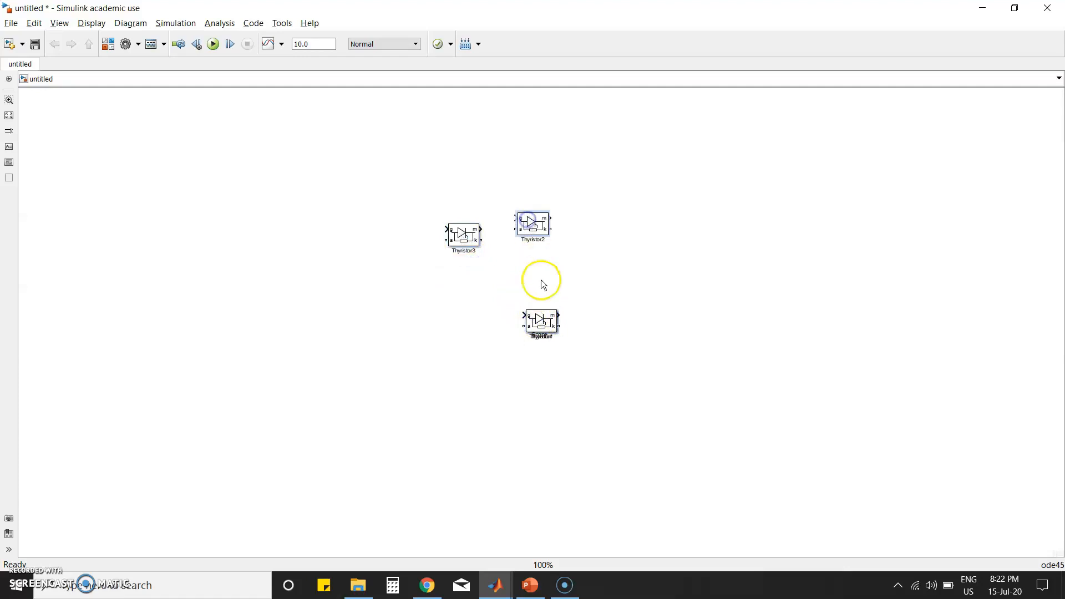
pyautogui.moveTo(537, 318); pyautogui.dragTo(437, 282)
pyautogui.moveTo(542, 318); pyautogui.dragTo(576, 289)
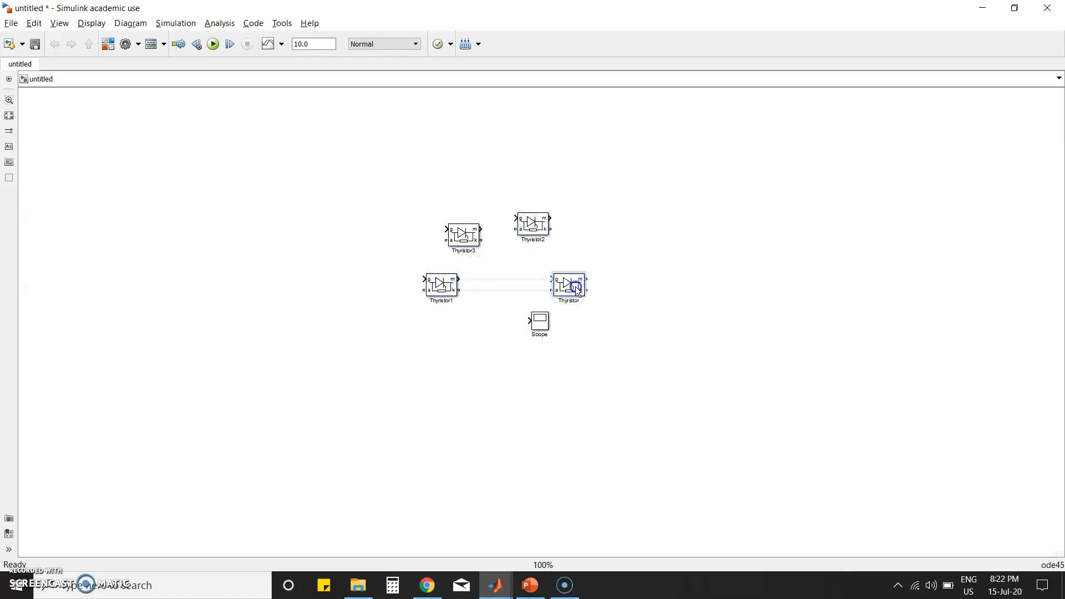
pyautogui.moveTo(540, 323); pyautogui.dragTo(695, 335)
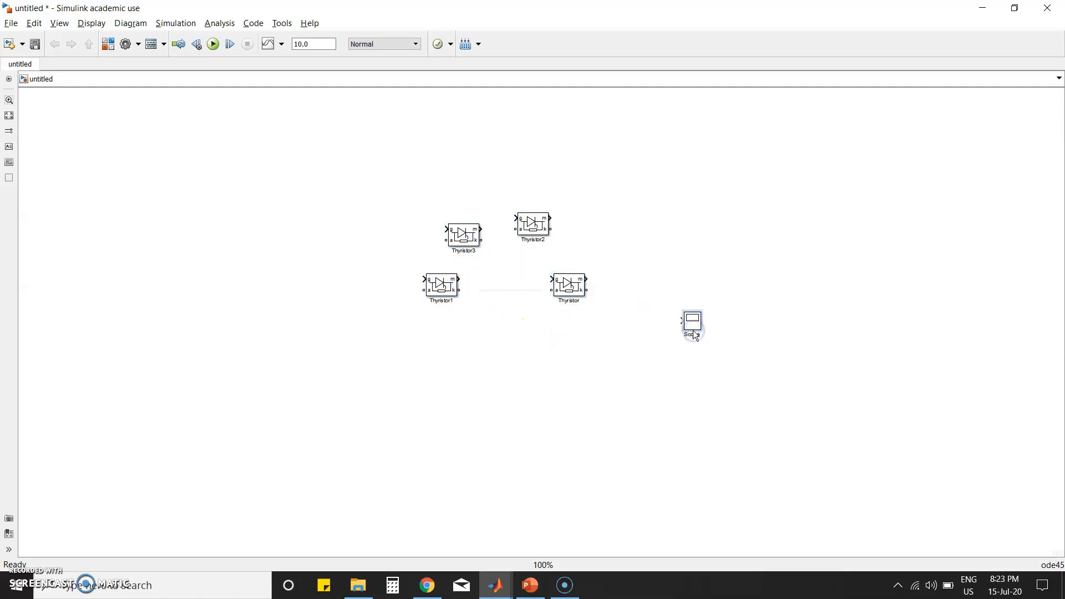
# Step: Add an AC Voltage Source from the Electrical Sources library and place it to the left of the thyristors
pyautogui.hotkey('ctrl', 'shift', 'l')
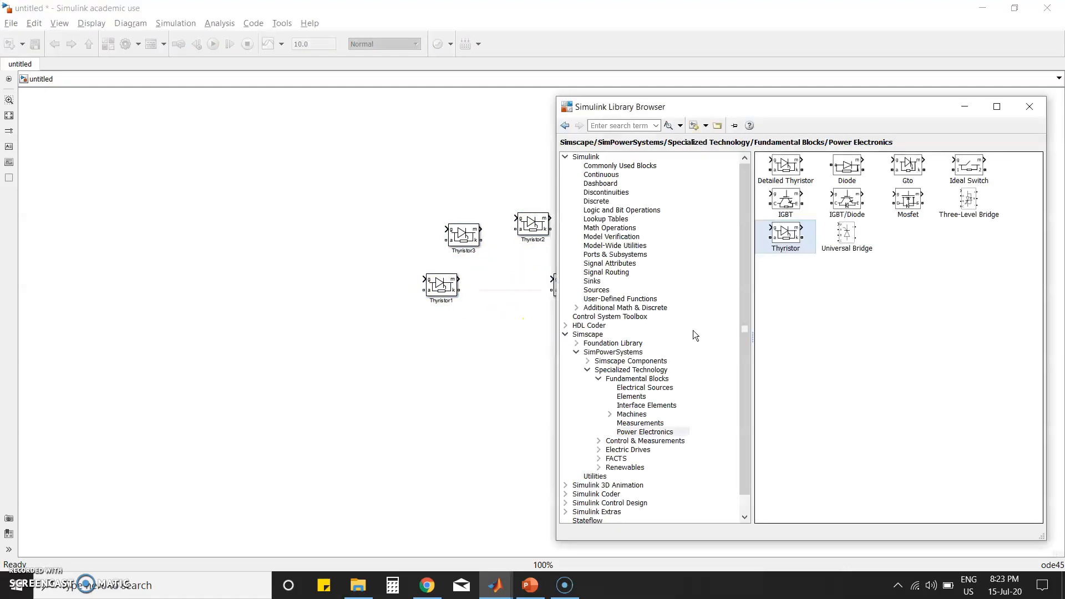
pyautogui.click(627, 389)
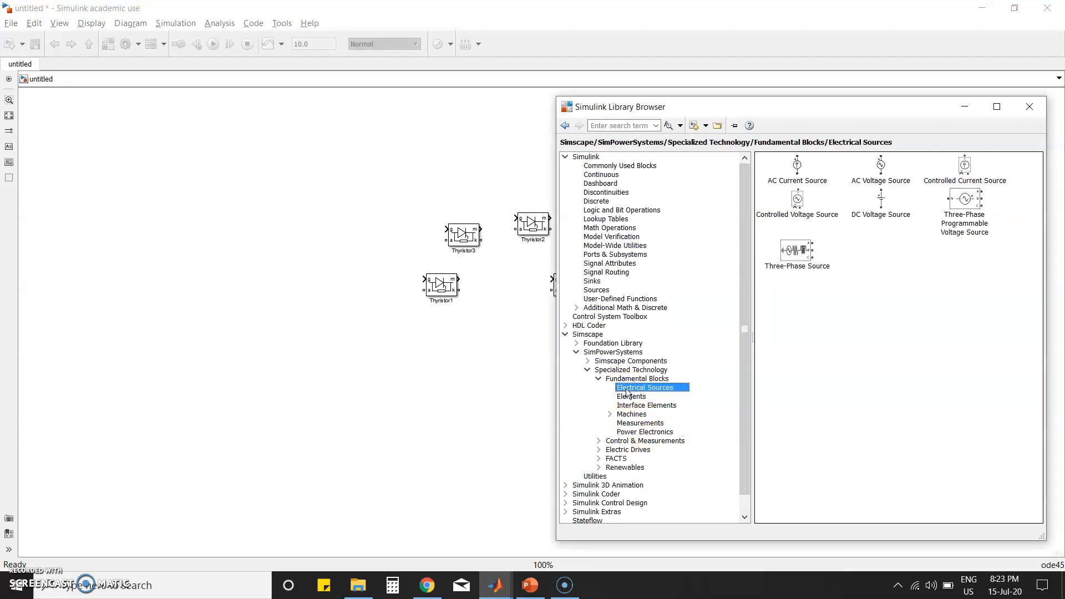
pyautogui.click(876, 168)
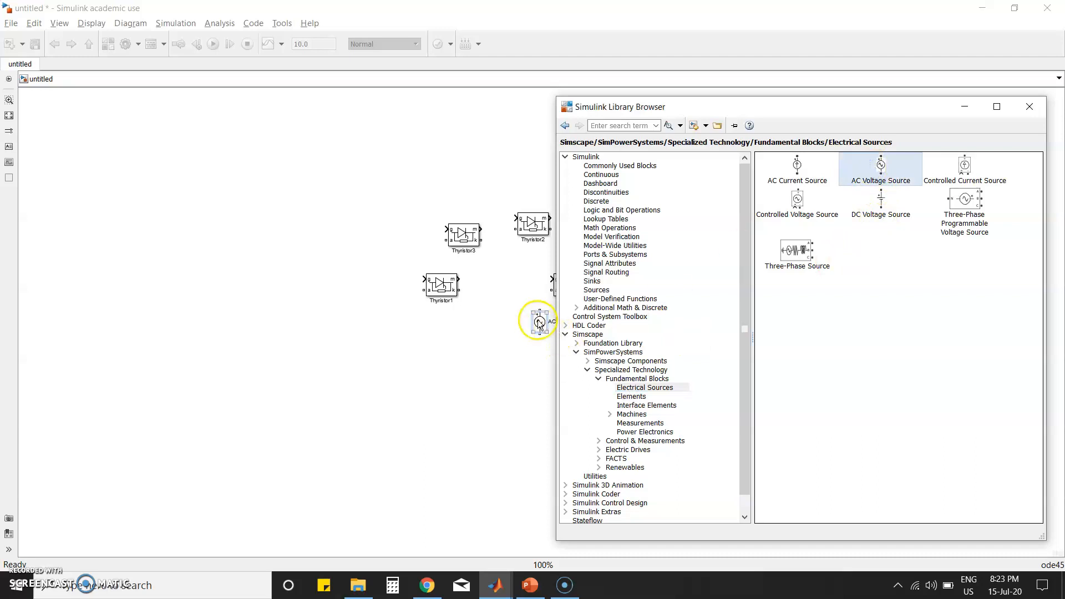
pyautogui.moveTo(542, 318); pyautogui.dragTo(341, 328)
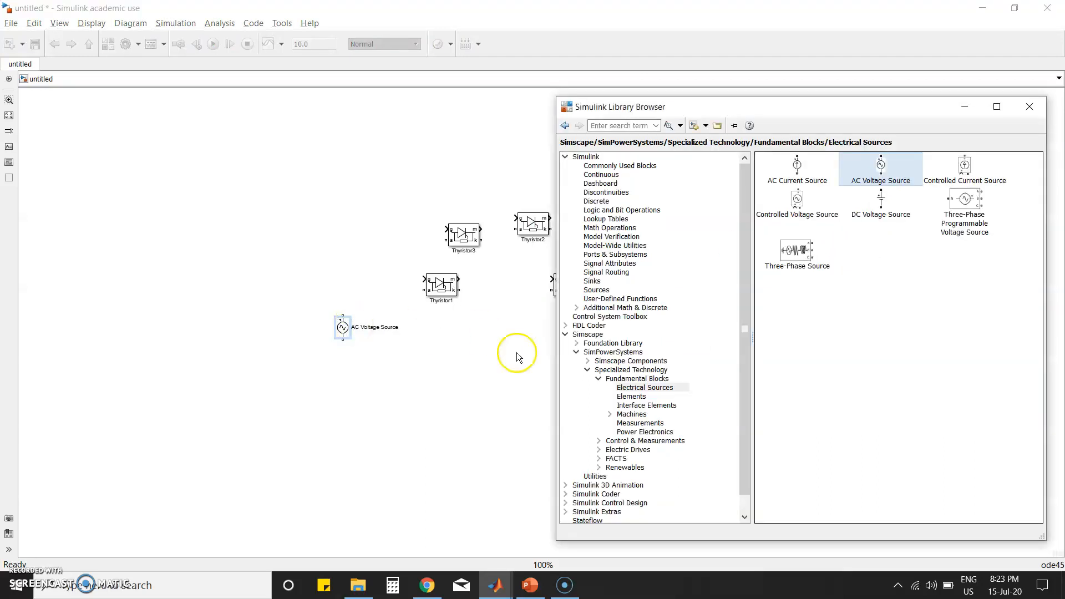
# Step: Add a Series RLC Branch from the Elements library and place it to the right of the thyristors
pyautogui.click(640, 397)
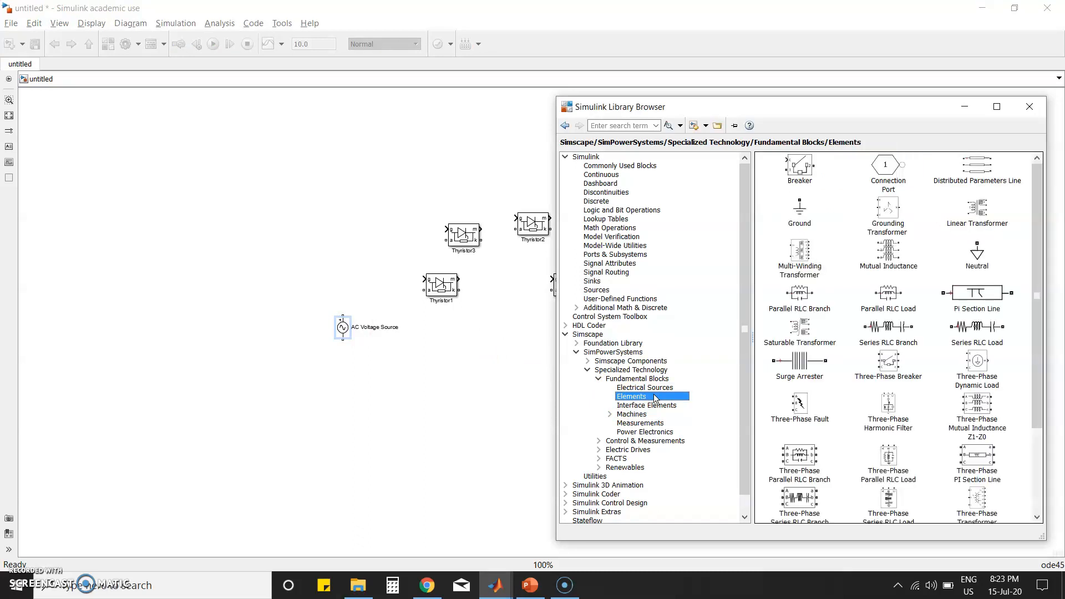
pyautogui.click(891, 334)
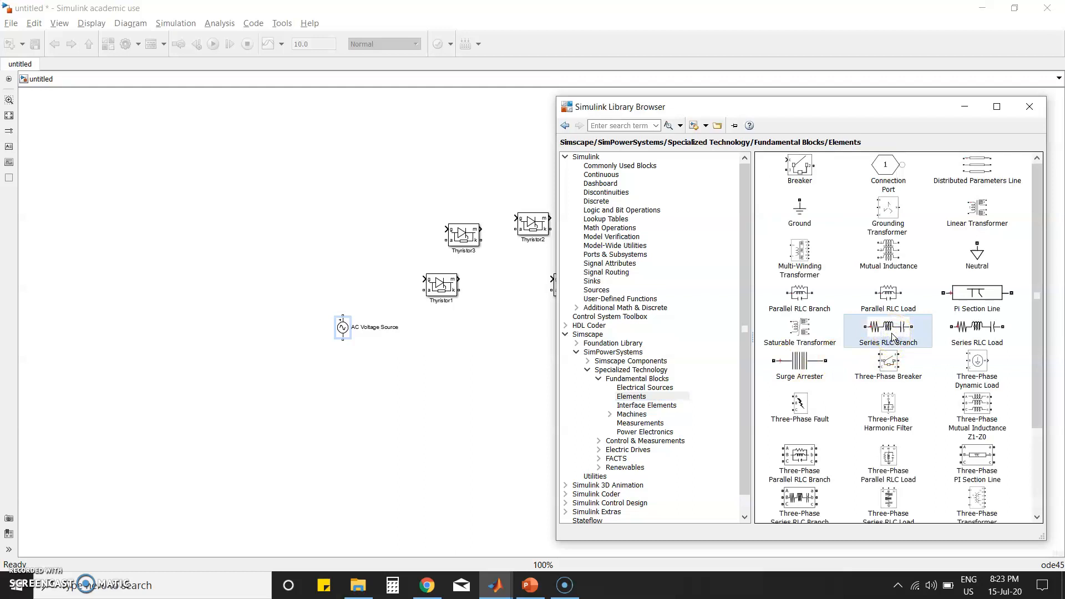
pyautogui.hotkey('ctrl', 'i')
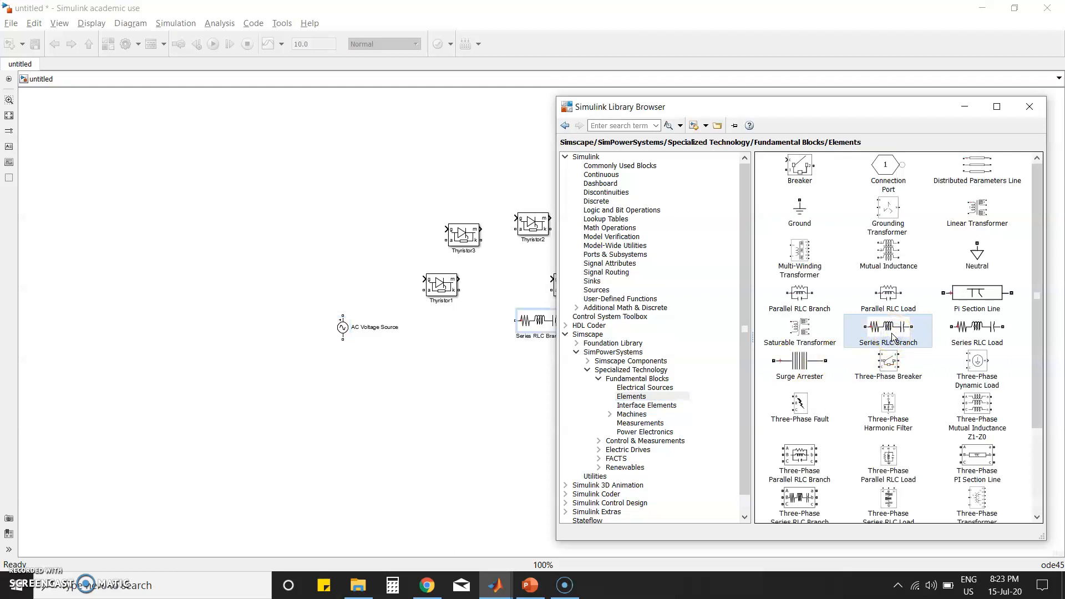
pyautogui.click(964, 109)
pyautogui.moveTo(558, 322); pyautogui.dragTo(770, 269)
# Step: Move Thyristor1 below Thyristor3, check the thyristor orientation on the PowerPoint slide, and rotate Thyristor1 so it points upward
pyautogui.moveTo(448, 290); pyautogui.dragTo(461, 368)
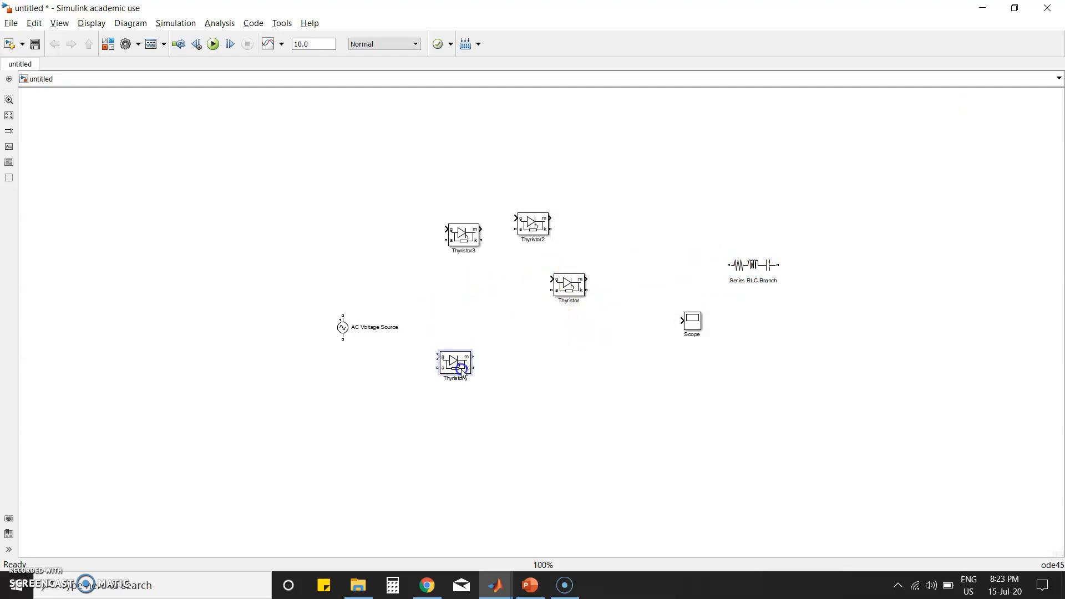
pyautogui.click(542, 589)
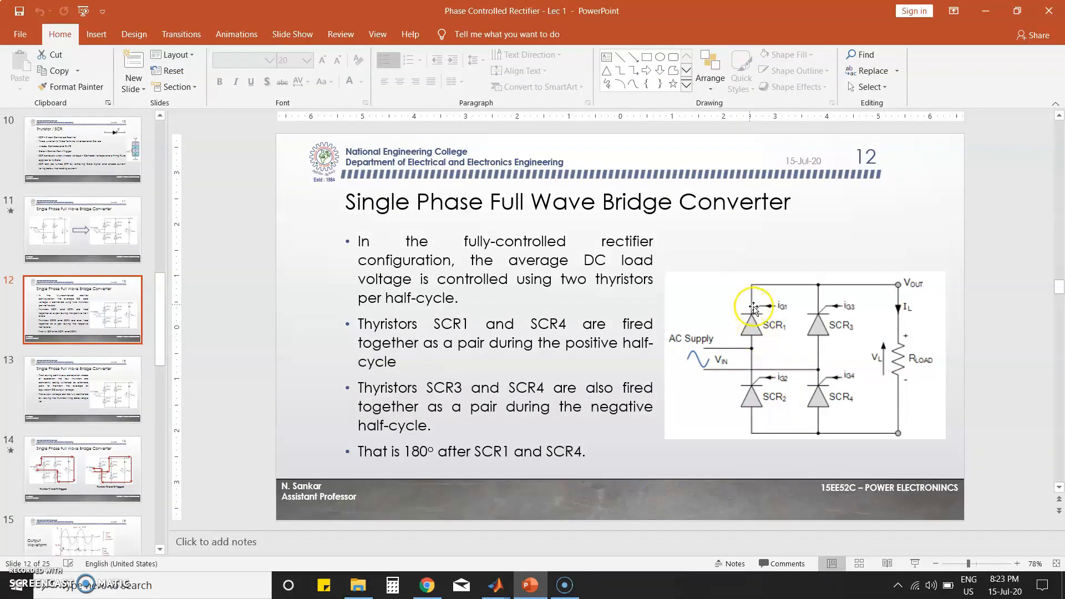
pyautogui.click(986, 10)
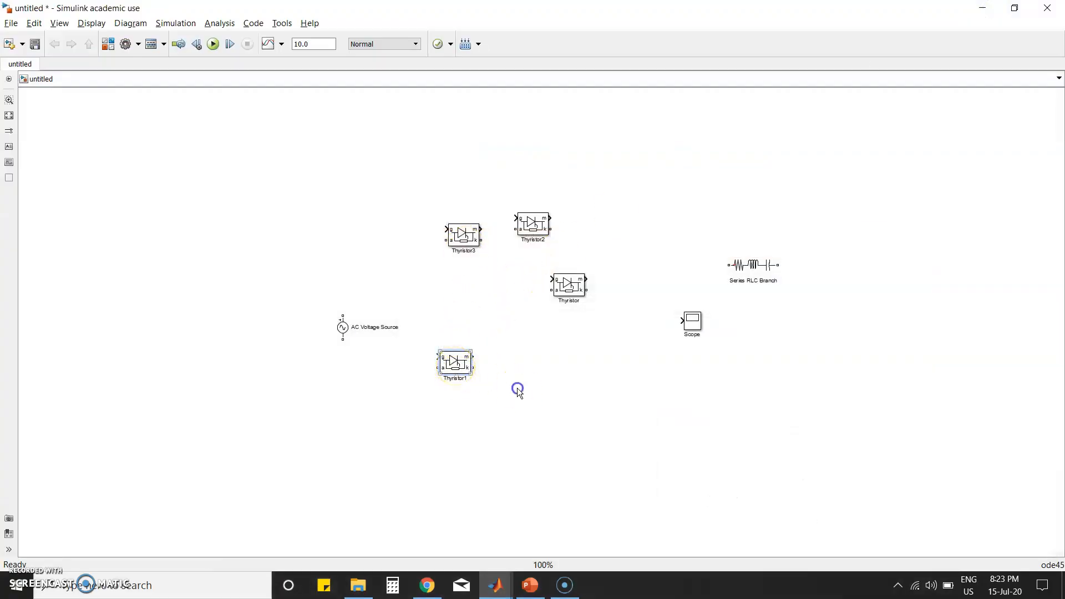
pyautogui.hotkey('ctrl', 'r')
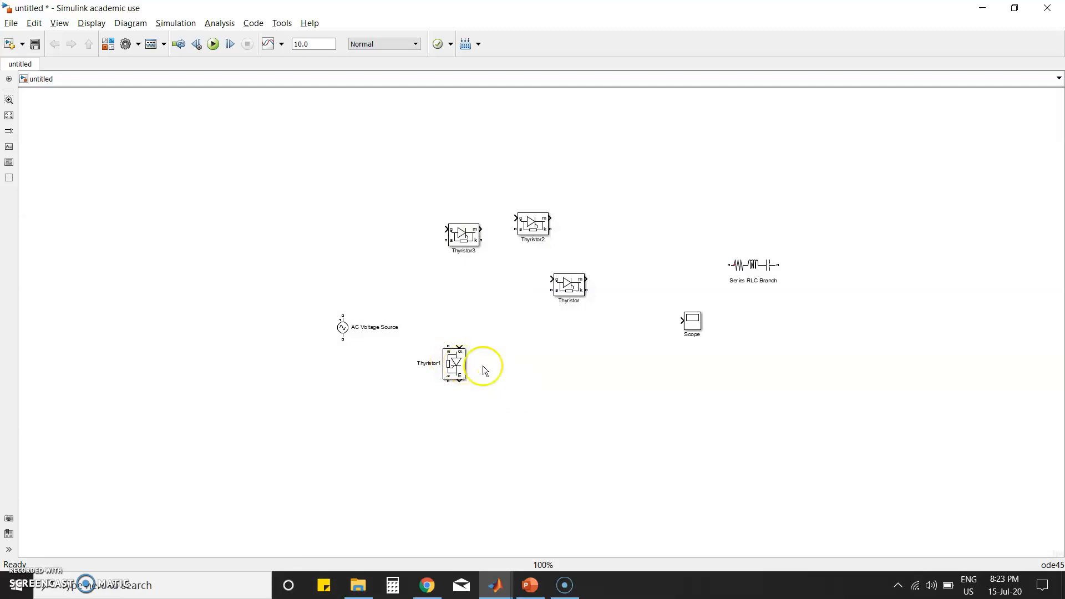
pyautogui.hotkey('ctrl', 'r')
pyautogui.hotkey('ctrl', 'r')
# Step: Rotate Thyristor3 so it points upward and align it vertically above Thyristor1
pyautogui.click(464, 236)
pyautogui.hotkey('ctrl', 'r')
pyautogui.hotkey('ctrl', 'r')
pyautogui.hotkey('ctrl', 'r')
pyautogui.moveTo(460, 242)
pyautogui.mouseDown()
pyautogui.moveTo(454, 314)
pyautogui.moveTo(454, 248)
pyautogui.mouseUp()
# Step: Rotate Thyristor2 so it points upward and align it level with Thyristor3 on its right
pyautogui.click(533, 230)
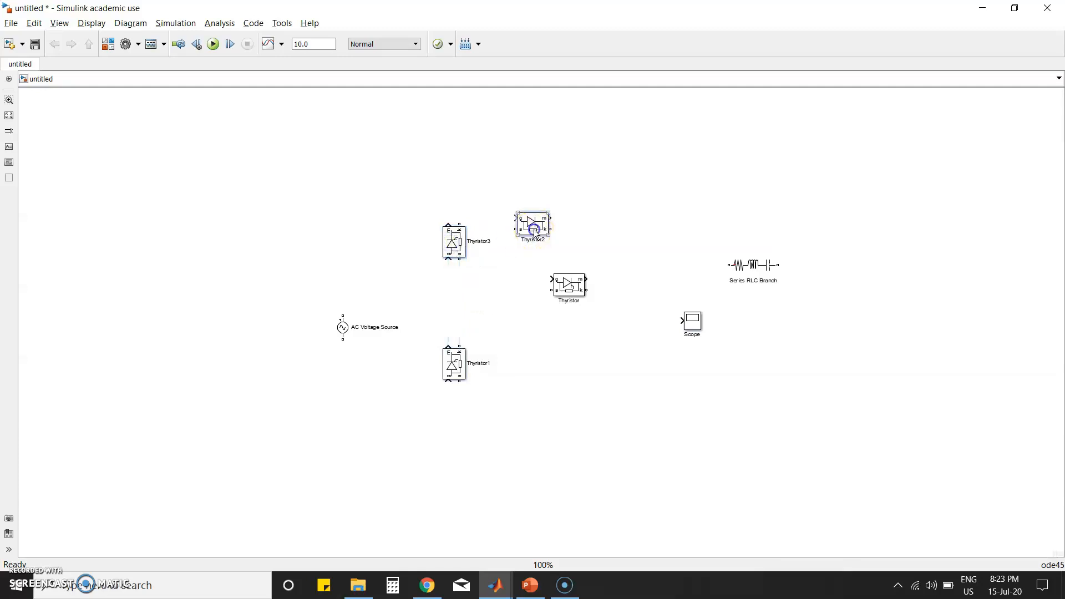
pyautogui.hotkey('ctrl', 'r')
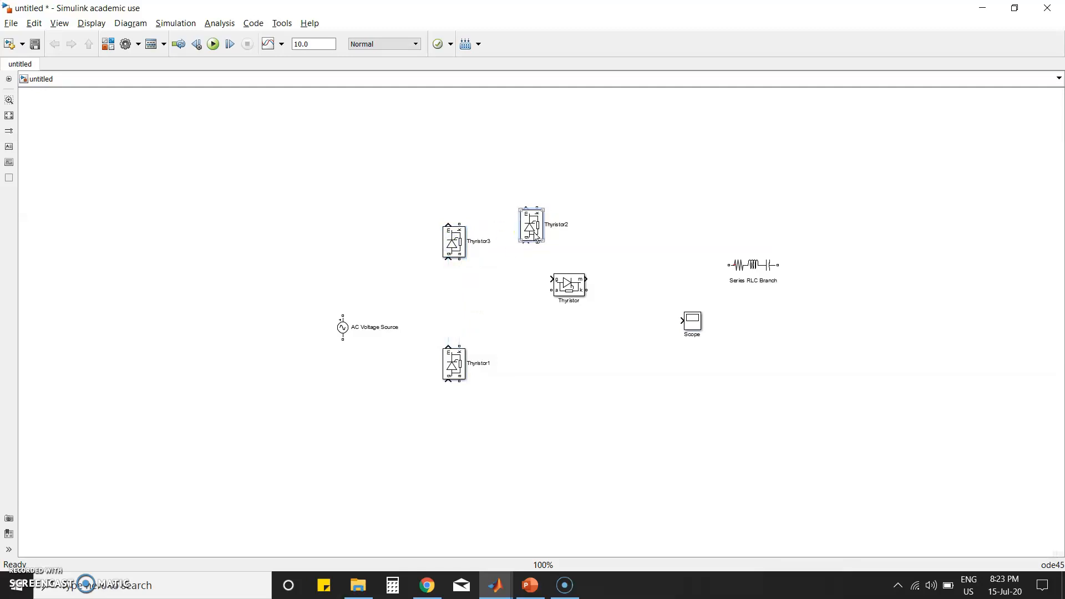
pyautogui.moveTo(534, 254); pyautogui.dragTo(549, 250)
# Step: Move the block named Thyristor directly below Thyristor2, level with Thyristor1, and rotate it so it points upward
pyautogui.moveTo(573, 286); pyautogui.dragTo(557, 364)
pyautogui.hotkey('ctrl', 'r')
pyautogui.hotkey('ctrl', 'r')
pyautogui.hotkey('ctrl', 'r')
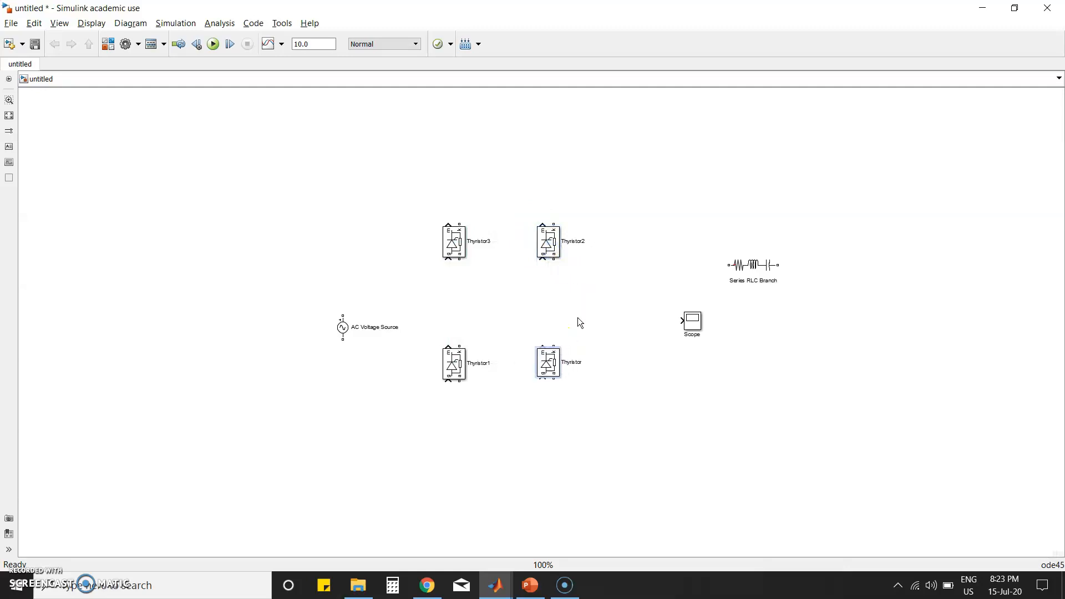
# Step: Move the AC Voltage Source slightly up and connect Thyristor3 to Thyristor1 and Thyristor2 to Thyristor, forming the two bridge legs
pyautogui.click(541, 362)
pyautogui.click(345, 331)
pyautogui.moveTo(347, 333); pyautogui.dragTo(344, 314)
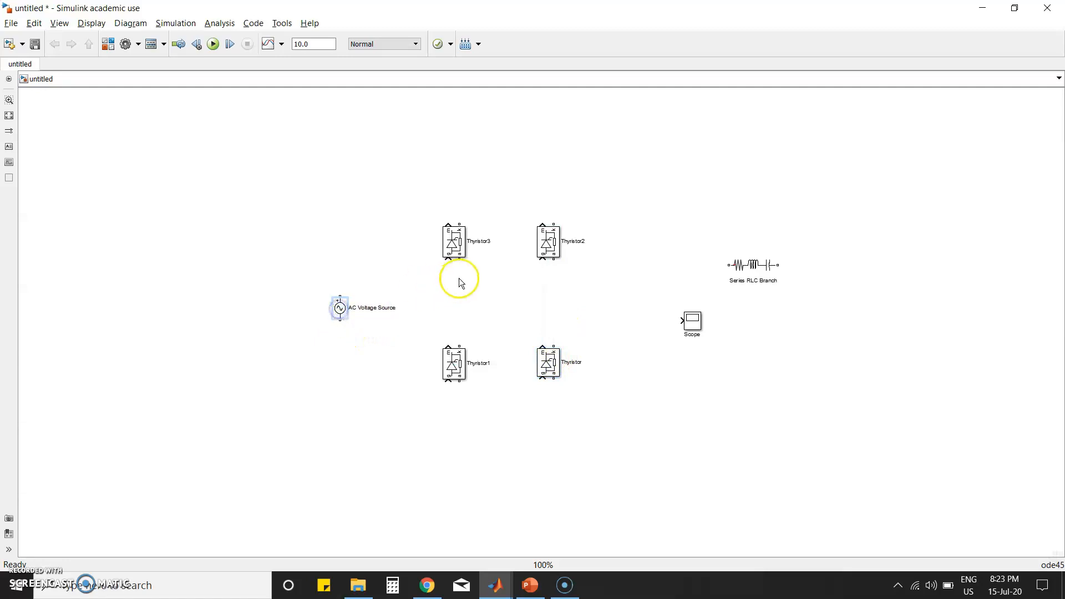
pyautogui.moveTo(461, 260); pyautogui.dragTo(460, 346)
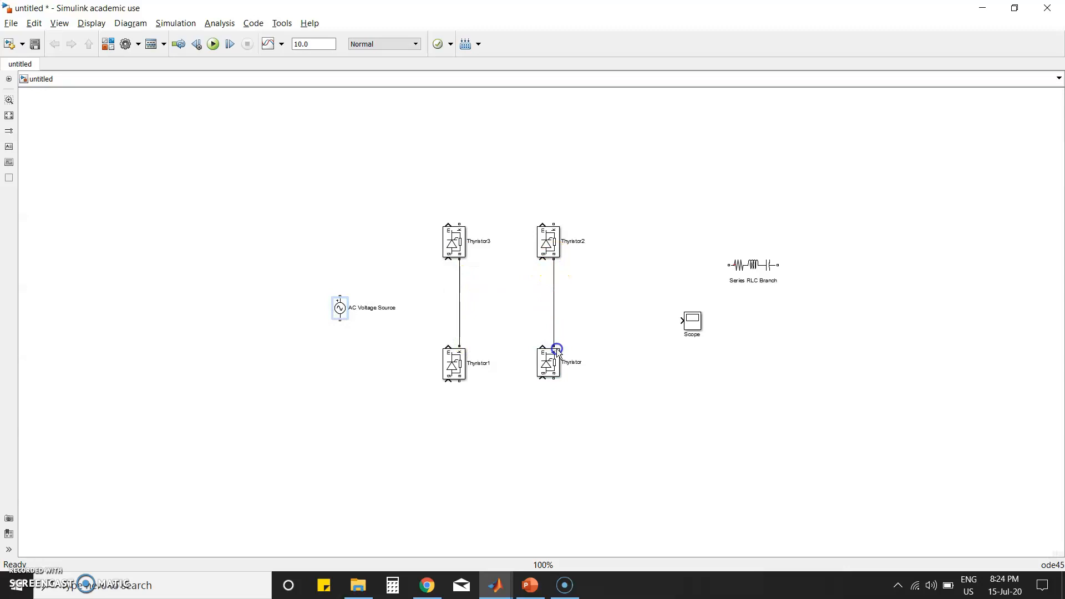
# Step: Connect the AC Voltage Source terminals to the midpoints of the two thyristor legs, routing the lower wire between the thyristor rows
pyautogui.moveTo(340, 295)
pyautogui.mouseDown()
pyautogui.moveTo(392, 281)
pyautogui.moveTo(459, 287)
pyautogui.mouseUp()
pyautogui.moveTo(340, 320); pyautogui.dragTo(552, 311)
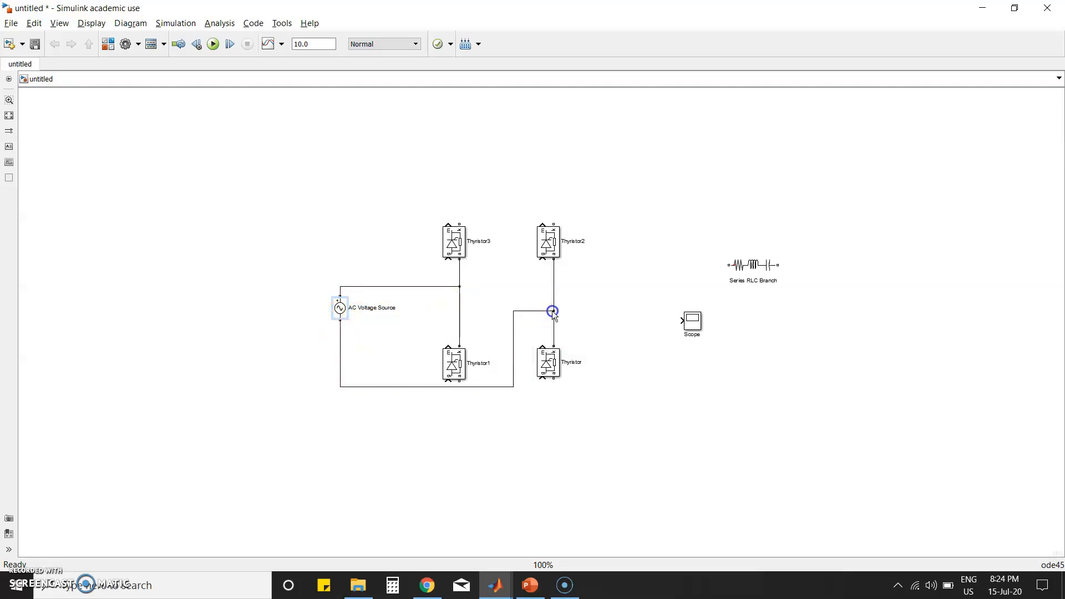
pyautogui.moveTo(418, 387); pyautogui.dragTo(417, 314)
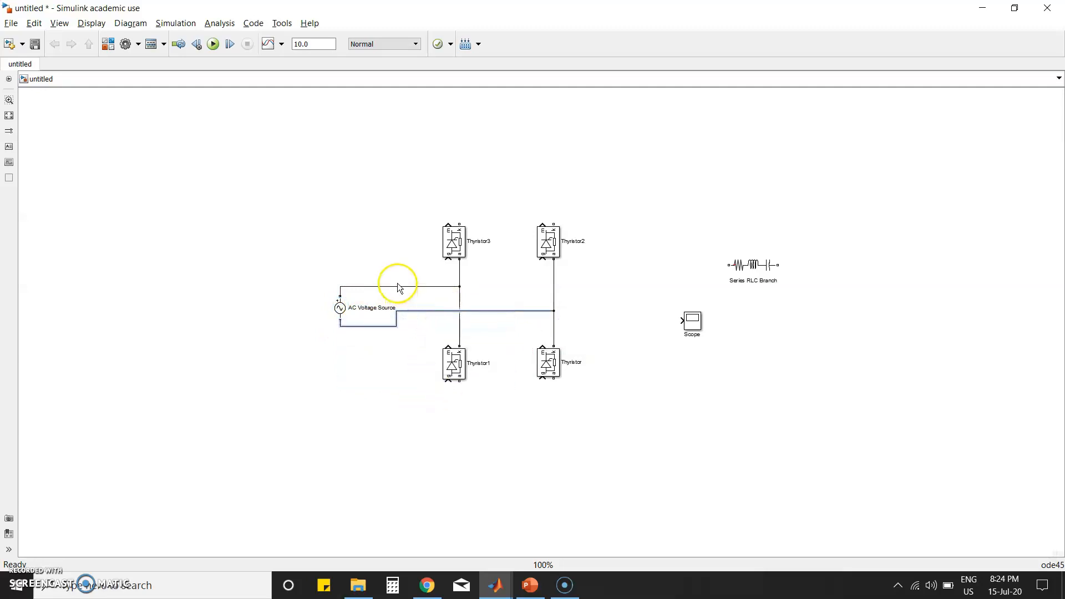
pyautogui.click(389, 267)
pyautogui.hotkey('alt', 'Tab')
pyautogui.hotkey('alt', 'Tab')
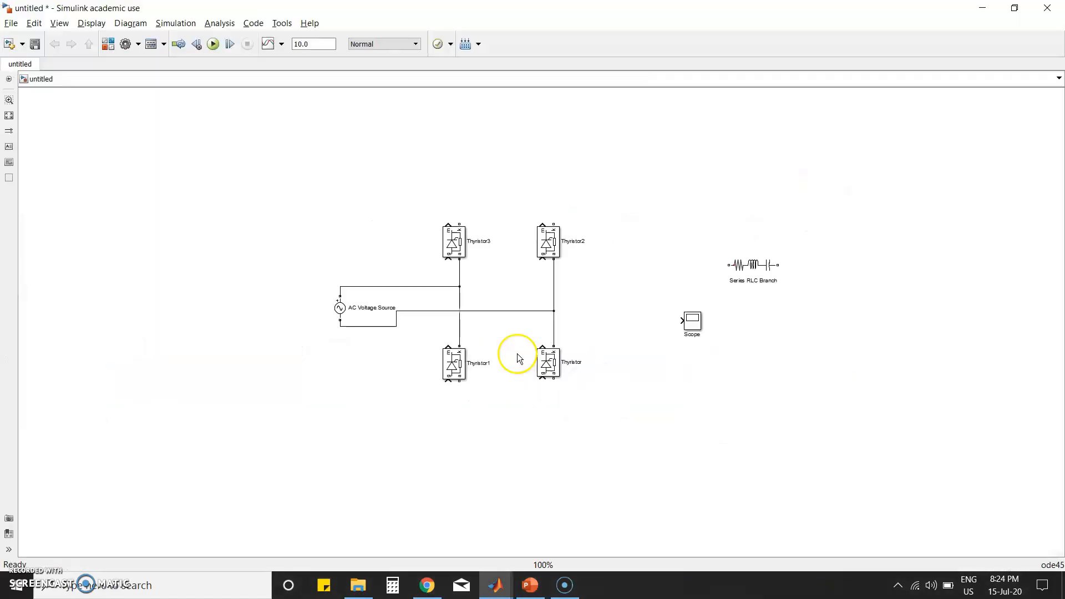
# Step: Add one Current Measurement and two Voltage Measurement blocks to the model from the SimPowerSystems Measurements library
pyautogui.click(495, 585)
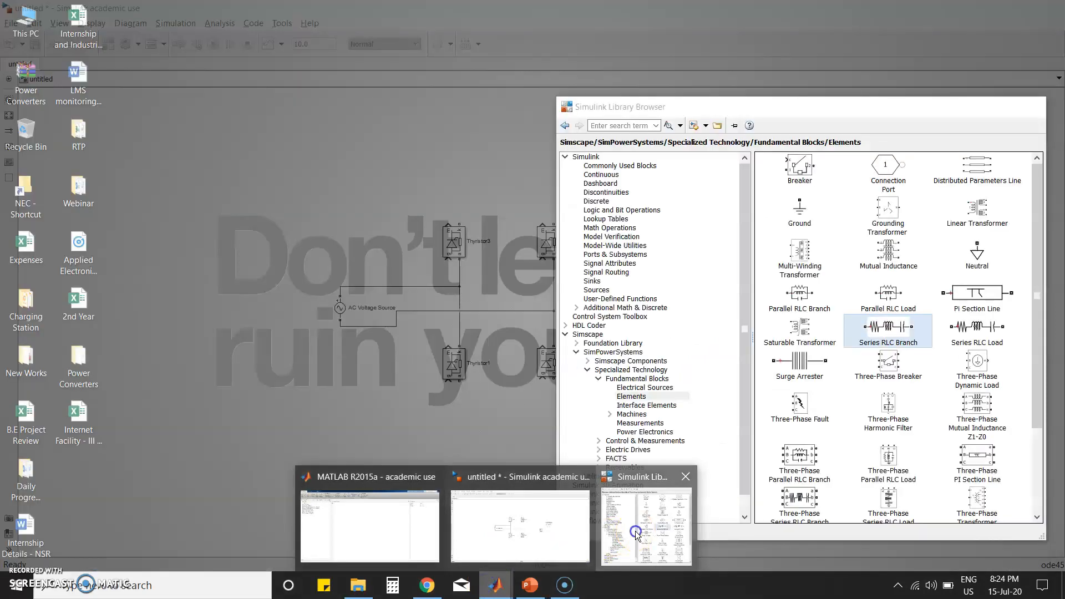
pyautogui.click(637, 534)
pyautogui.click(638, 423)
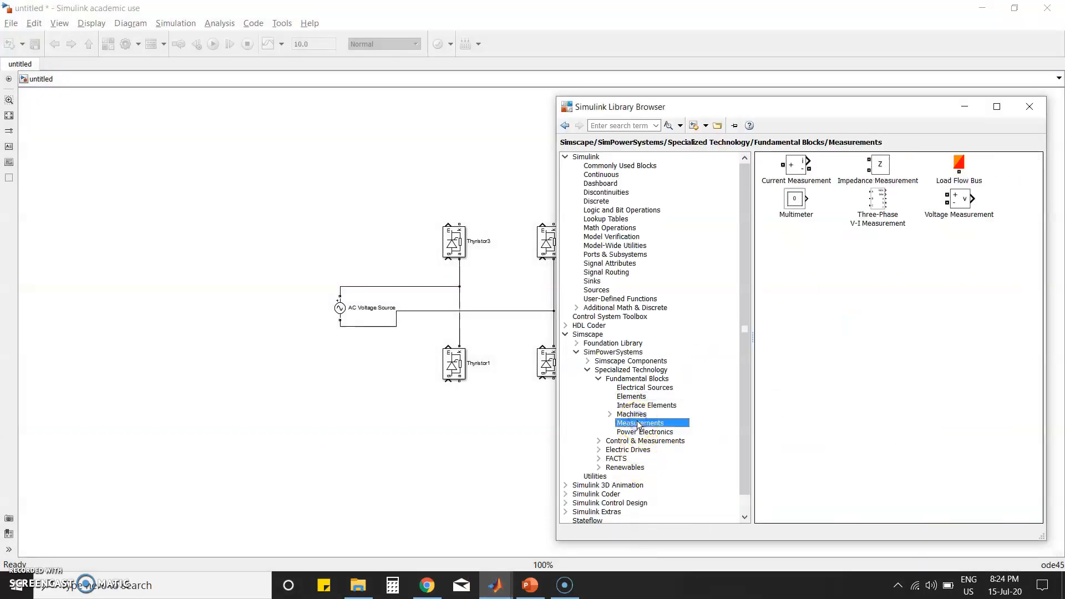
pyautogui.click(805, 167)
pyautogui.hotkey('ctrl', 'i')
pyautogui.click(955, 204)
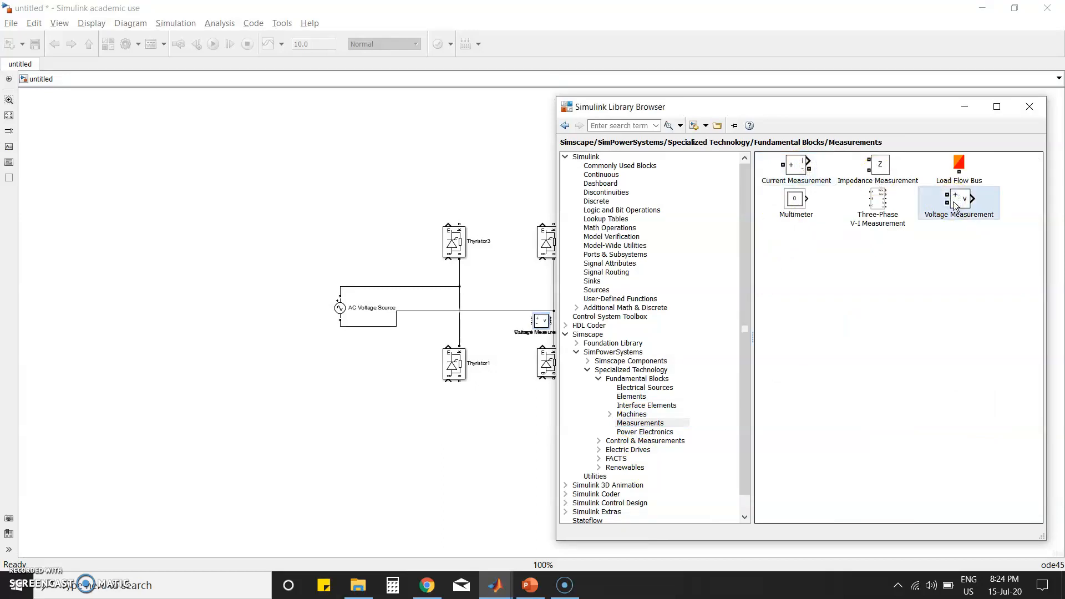
pyautogui.click(964, 107)
# Step: Place Voltage Measurement1 left of the AC source, Voltage Measurement above the Scope, and Current Measurement wired to Thyristor2's upper terminal
pyautogui.moveTo(540, 325); pyautogui.dragTo(270, 312)
pyautogui.moveTo(539, 328); pyautogui.dragTo(670, 295)
pyautogui.moveTo(541, 320)
pyautogui.mouseDown()
pyautogui.moveTo(611, 220)
pyautogui.moveTo(642, 209)
pyautogui.moveTo(553, 220)
pyautogui.mouseUp()
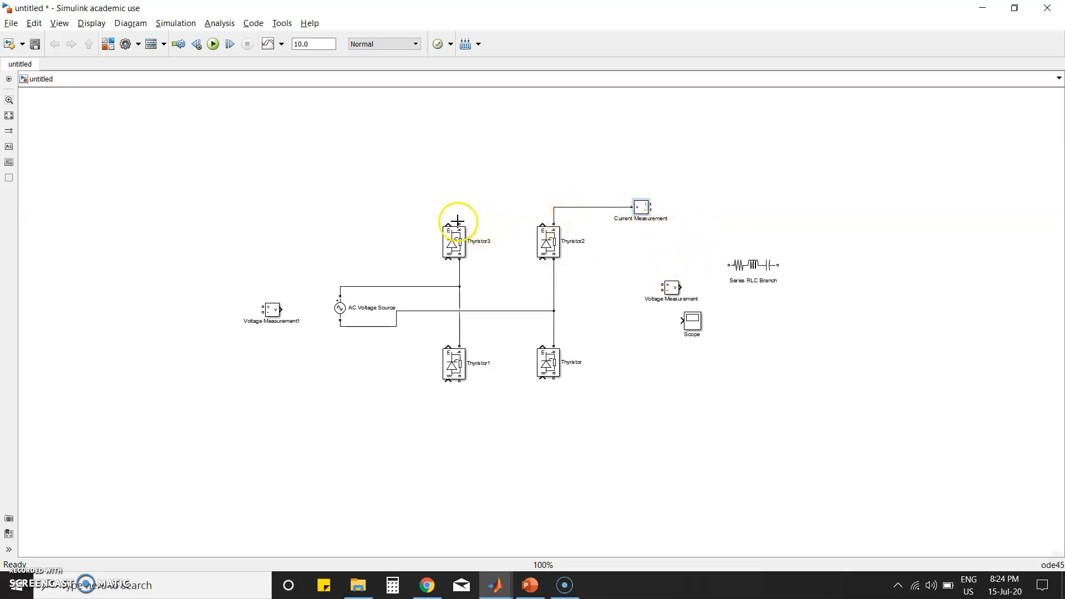
# Step: Join the bridge's upper terminals and its lower terminals, and move Voltage Measurement to the far right of the circuit
pyautogui.moveTo(459, 225); pyautogui.dragTo(554, 209)
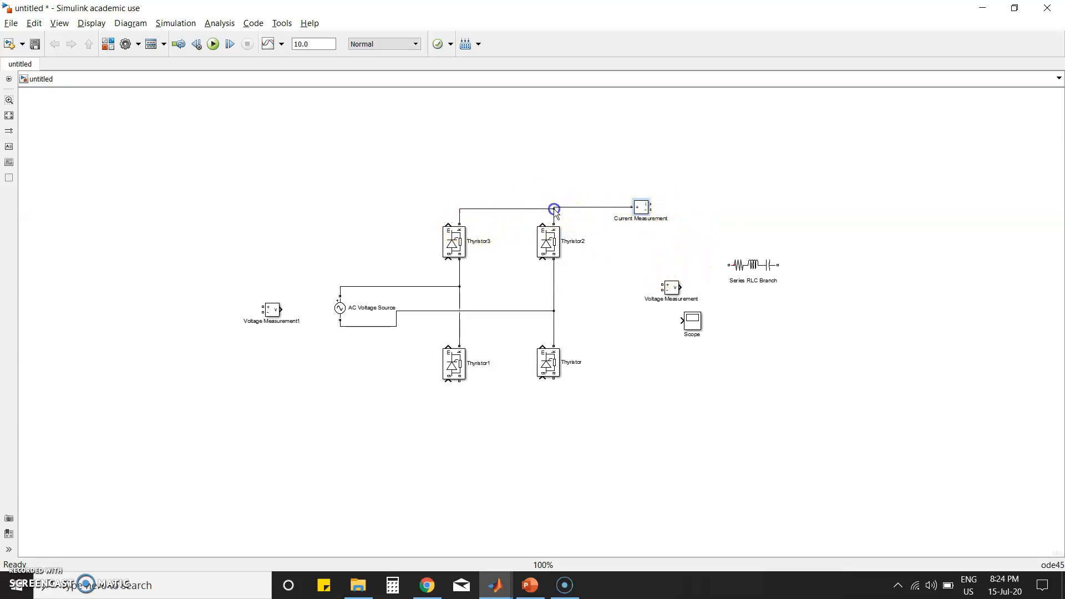
pyautogui.moveTo(459, 383)
pyautogui.mouseDown()
pyautogui.moveTo(464, 392)
pyautogui.moveTo(554, 390)
pyautogui.moveTo(555, 381)
pyautogui.mouseUp()
pyautogui.moveTo(838, 331); pyautogui.dragTo(843, 337)
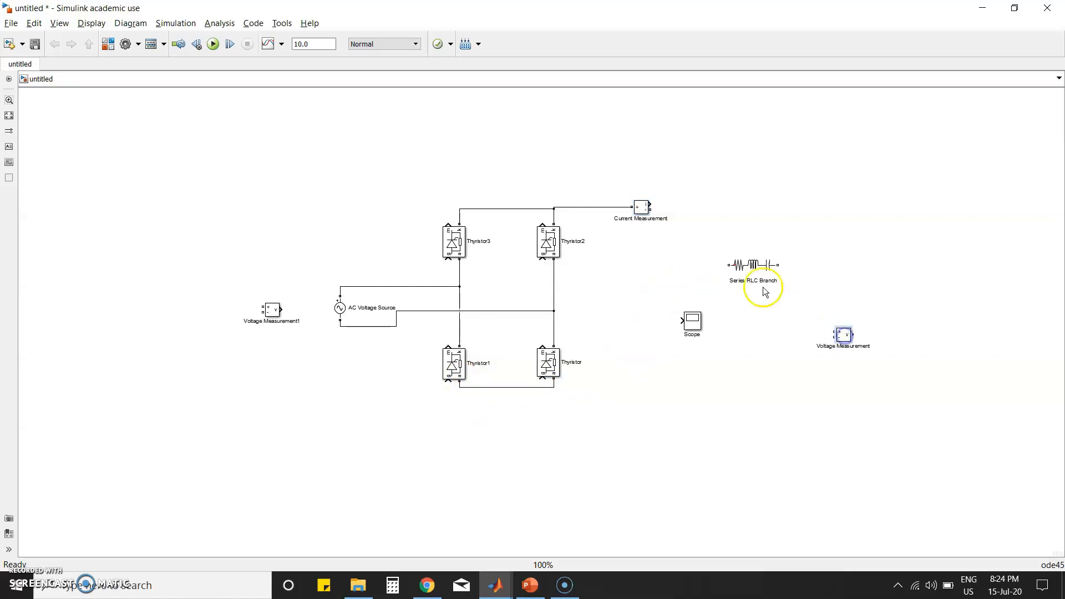
# Step: Set the Series RLC Branch to type R with a resistance of 100 ohms and rotate it to stand vertically
pyautogui.doubleClick(754, 267)
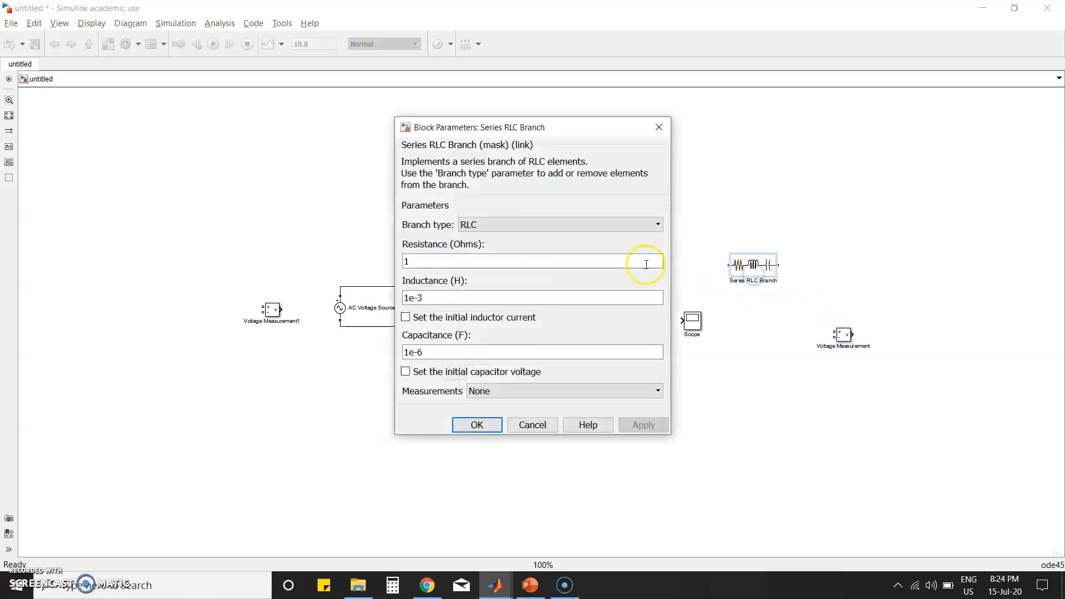
pyautogui.click(547, 225)
pyautogui.click(497, 255)
pyautogui.doubleClick(475, 260)
pyautogui.write('100')
pyautogui.press('Return')
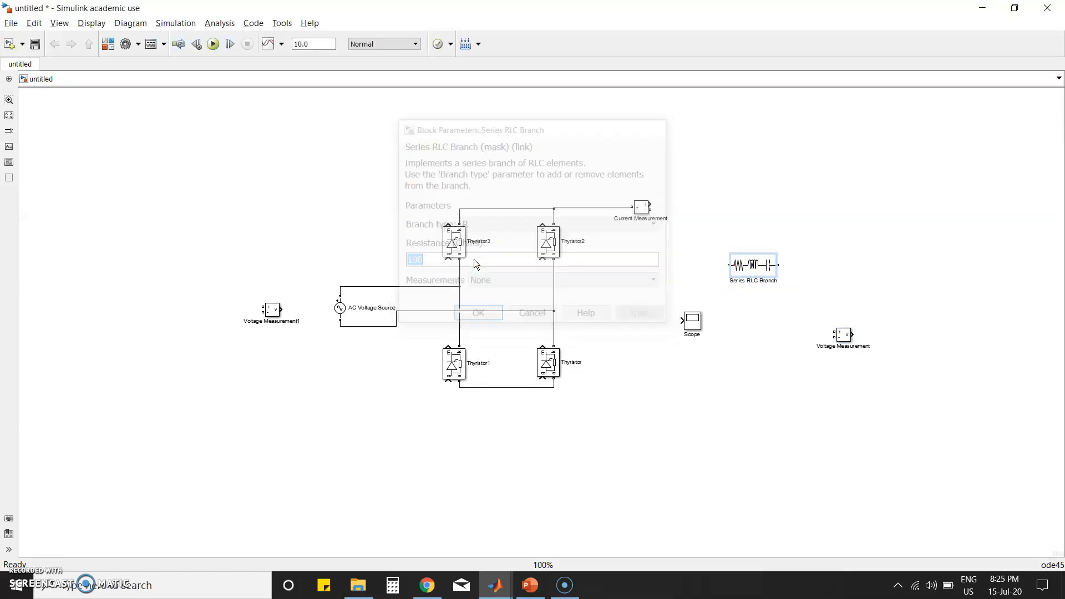
pyautogui.hotkey('ctrl', 'r')
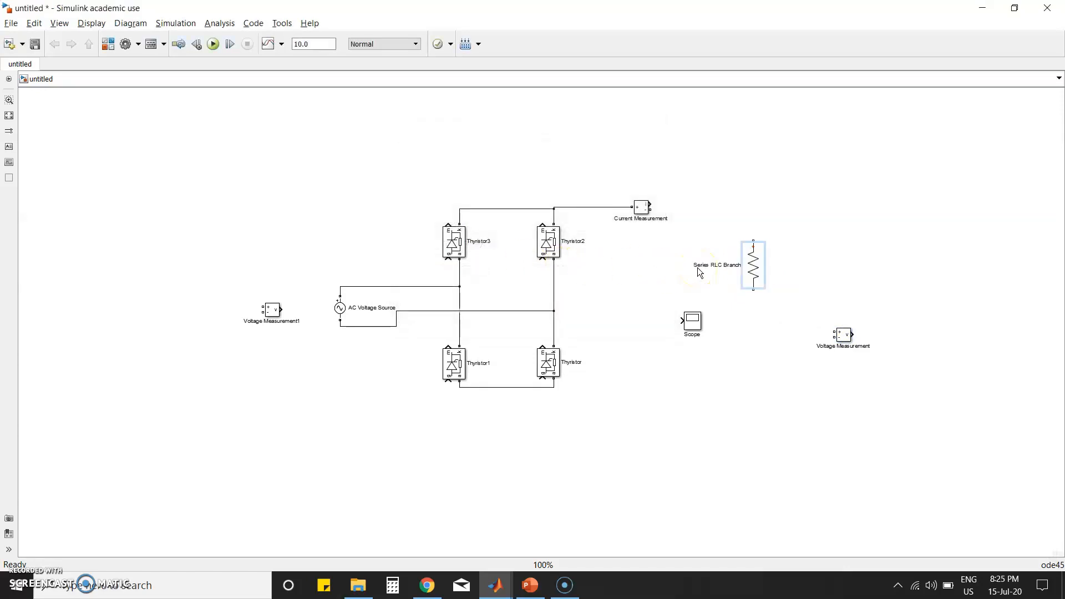
# Step: Move the Scope aside and connect the resistor between the Current Measurement output terminal and the bridge's lower rail
pyautogui.moveTo(694, 330); pyautogui.dragTo(867, 299)
pyautogui.moveTo(760, 277); pyautogui.dragTo(649, 207)
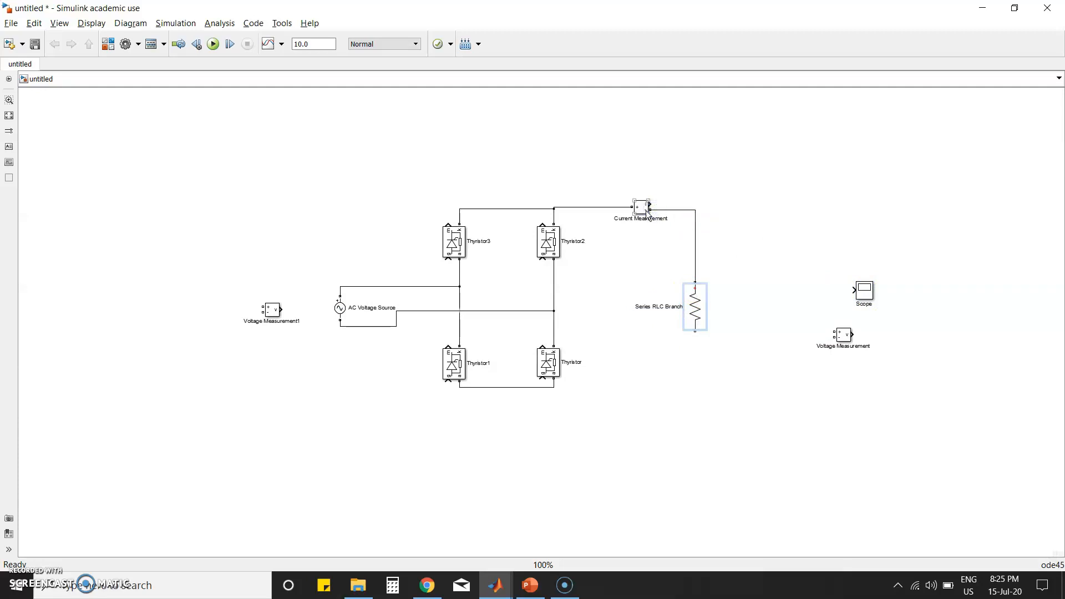
pyautogui.moveTo(695, 331); pyautogui.dragTo(554, 388)
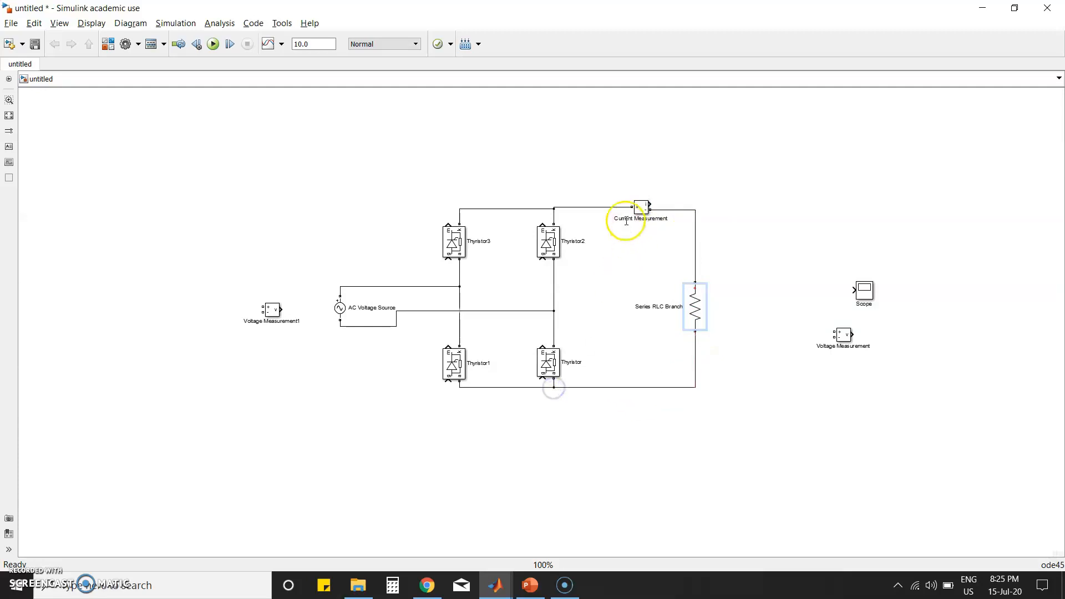
# Step: Move the Current Measurement block and the load resistor closer to the thyristor bridge
pyautogui.moveTo(640, 213); pyautogui.dragTo(597, 213)
pyautogui.click(694, 312)
pyautogui.moveTo(696, 316); pyautogui.dragTo(641, 315)
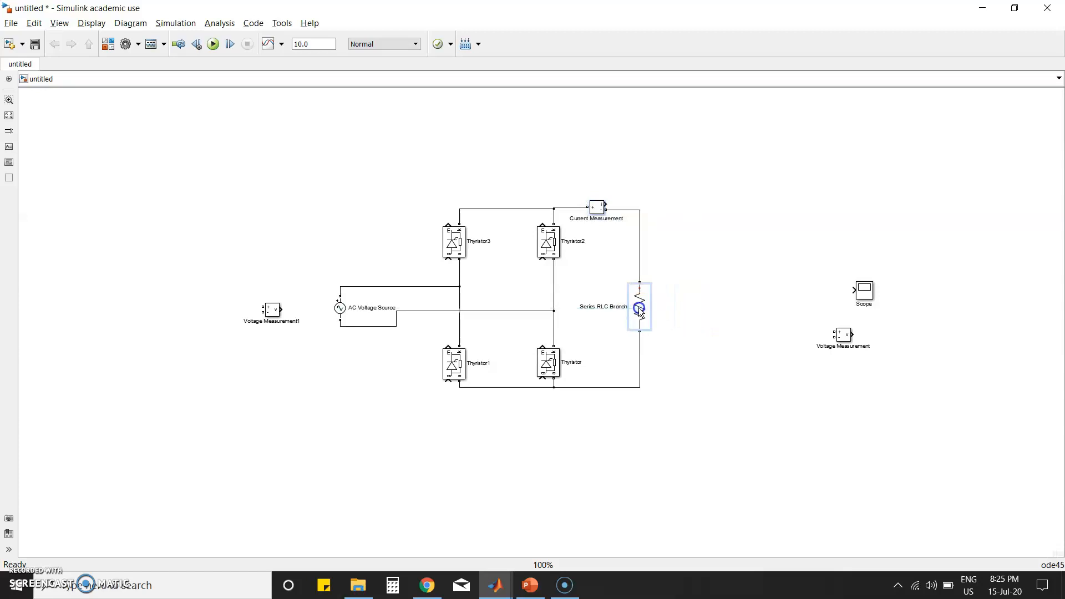
# Step: Place Voltage Measurement beside the load resistor, connect it across the resistor, and move the Scope to its right
pyautogui.moveTo(835, 332); pyautogui.dragTo(641, 256)
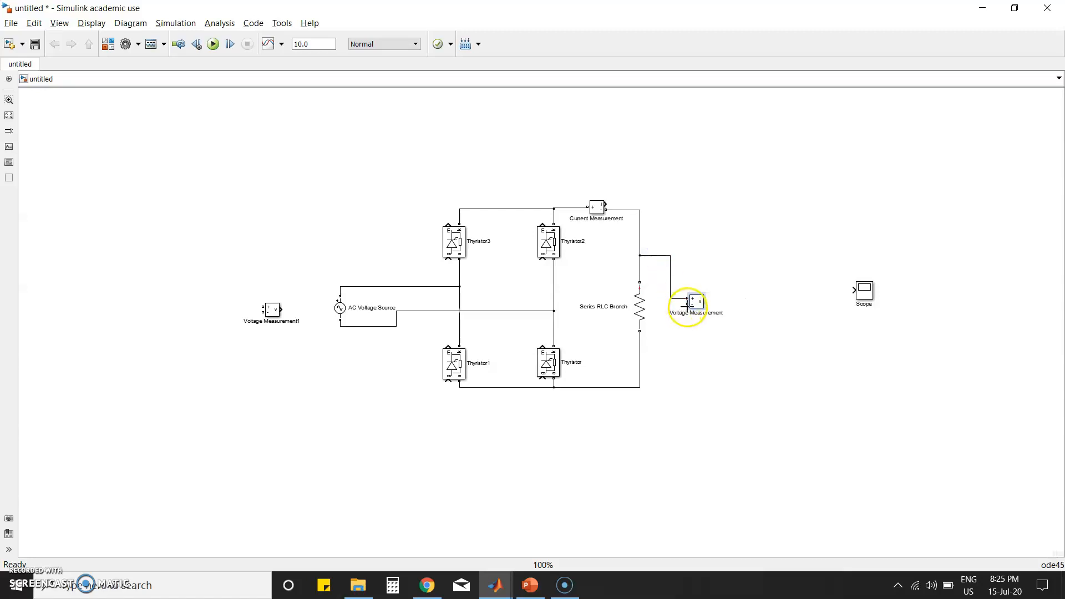
pyautogui.moveTo(683, 304); pyautogui.dragTo(641, 355)
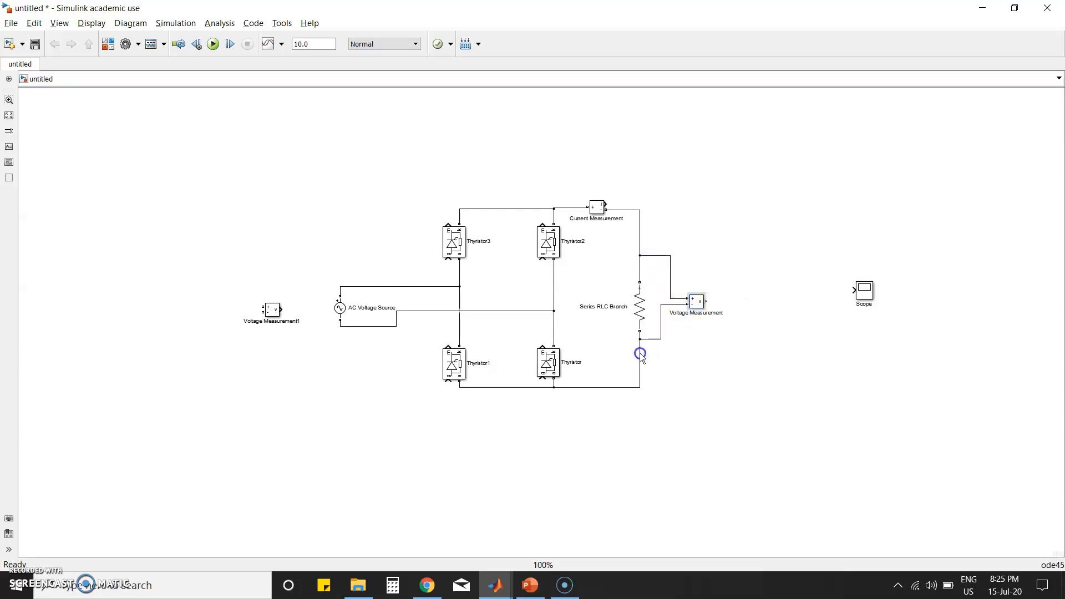
pyautogui.moveTo(864, 301); pyautogui.dragTo(787, 326)
# Step: Move Voltage Measurement1 slightly closer to the AC Voltage Source
pyautogui.click(357, 309)
pyautogui.click(276, 314)
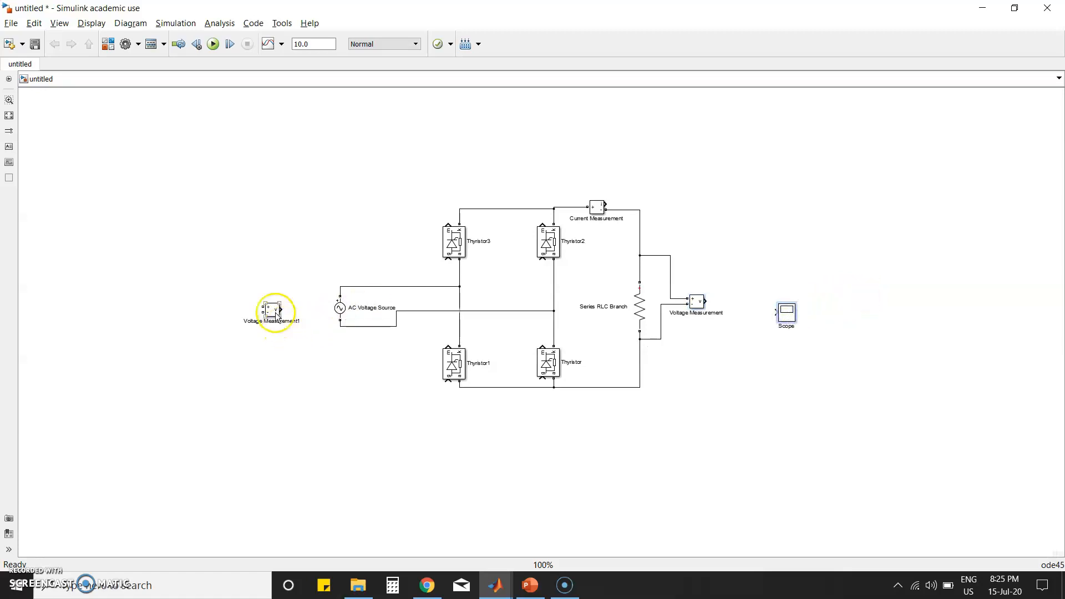
pyautogui.moveTo(276, 313); pyautogui.dragTo(287, 310)
pyautogui.click(347, 308)
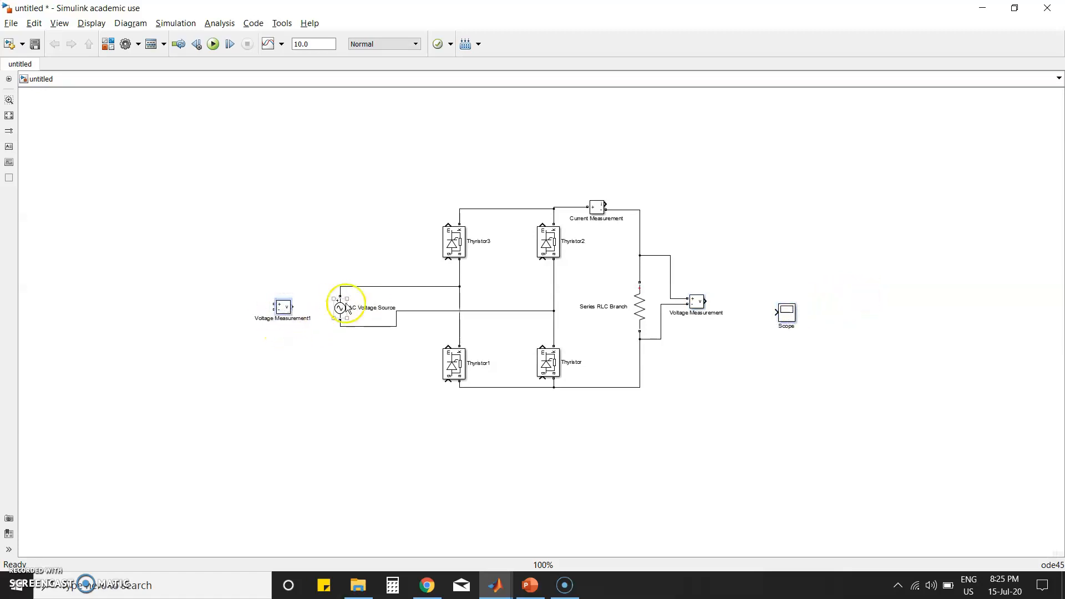
pyautogui.click(283, 311)
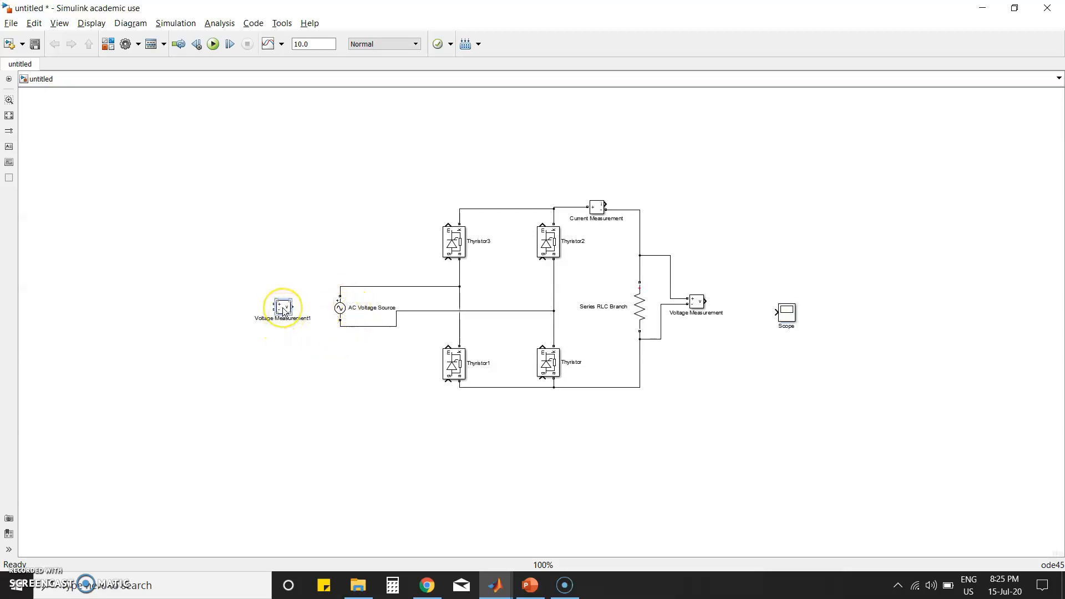
pyautogui.click(274, 351)
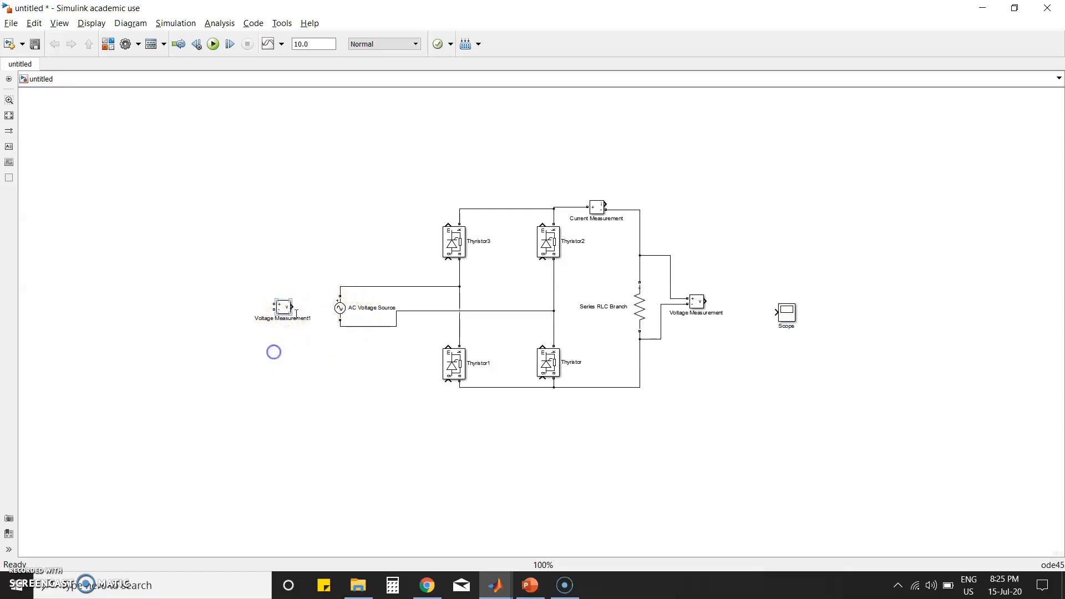
# Step: Flip Voltage Measurement1 left-right so its inputs face the AC Voltage Source and connect it across the source terminals
pyautogui.click(280, 312)
pyautogui.click(295, 331)
pyautogui.moveTo(292, 304); pyautogui.dragTo(338, 326)
pyautogui.click(286, 305)
pyautogui.moveTo(284, 306); pyautogui.dragTo(238, 385)
pyautogui.click(301, 360)
# Step: Hide the block name of Voltage Measurement1
pyautogui.click(285, 312)
pyautogui.click(288, 346)
pyautogui.click(562, 588)
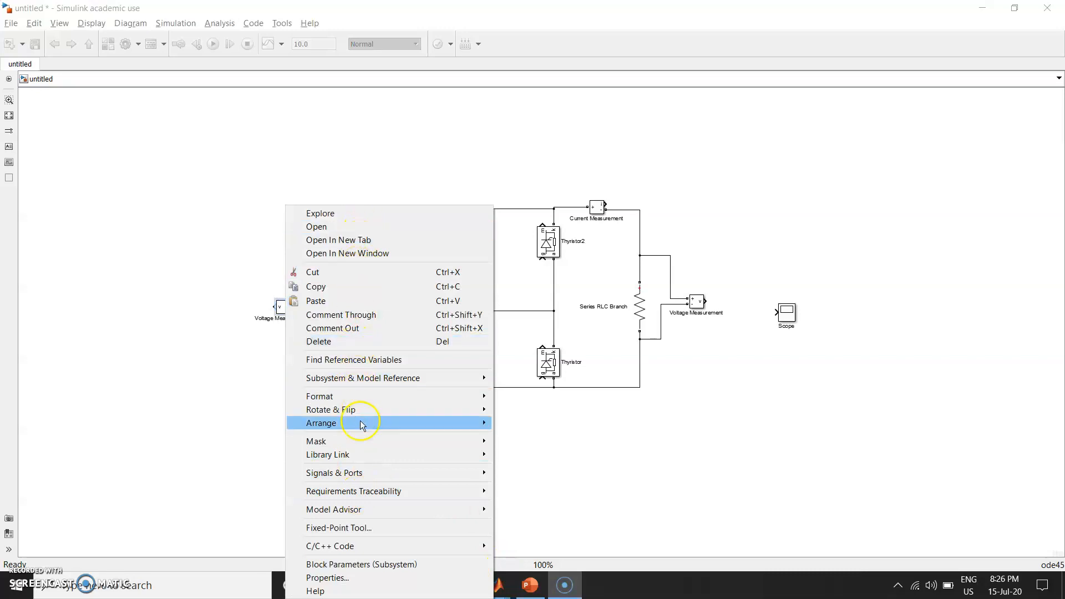
pyautogui.moveTo(422, 395)
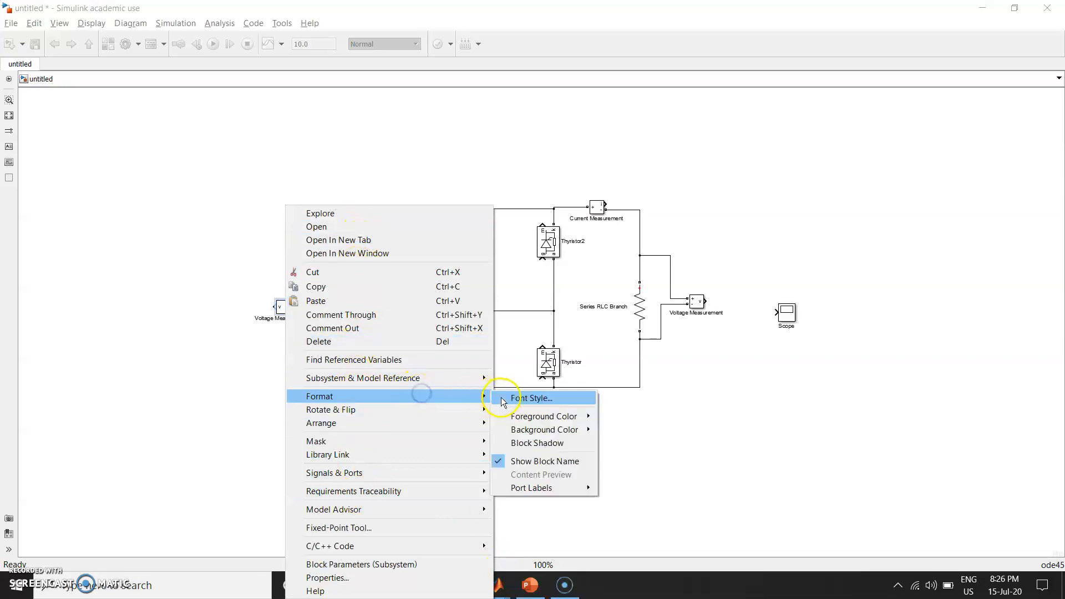
pyautogui.moveTo(522, 433)
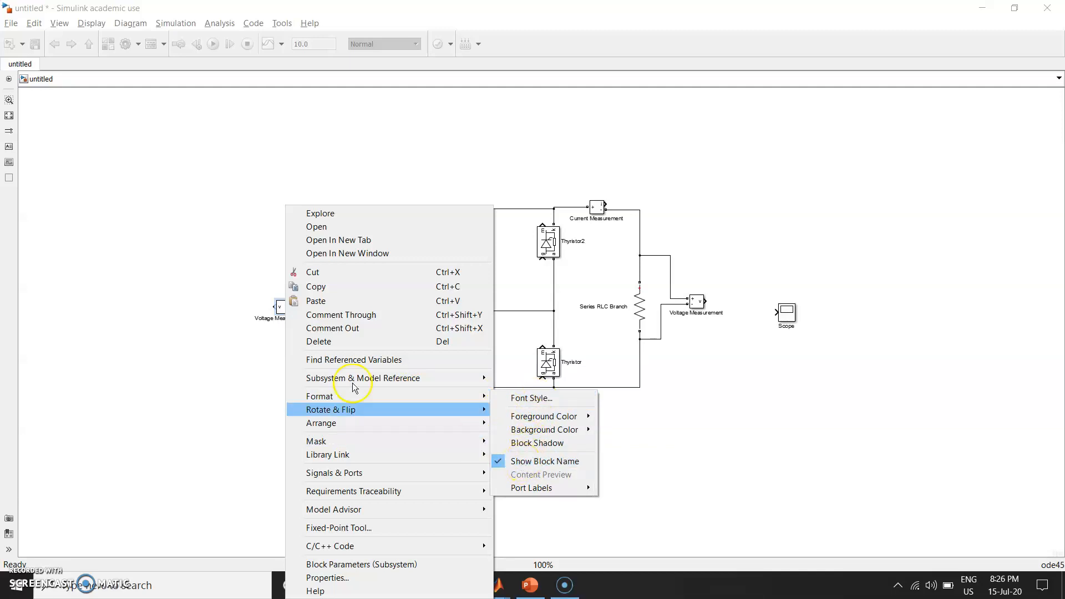
pyautogui.click(265, 322)
pyautogui.rightClick(282, 314)
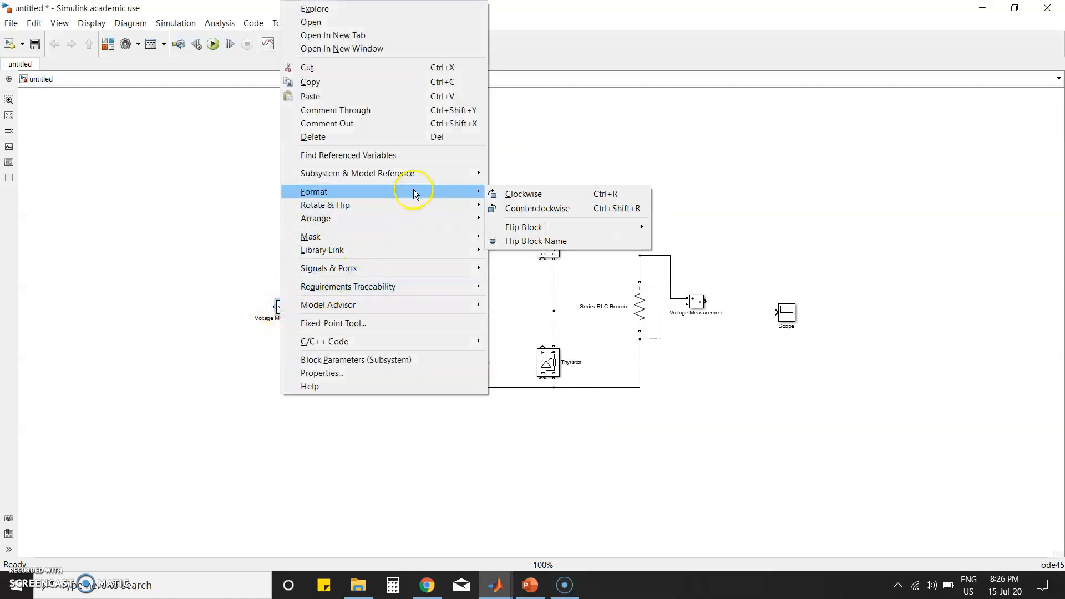
pyautogui.moveTo(413, 189)
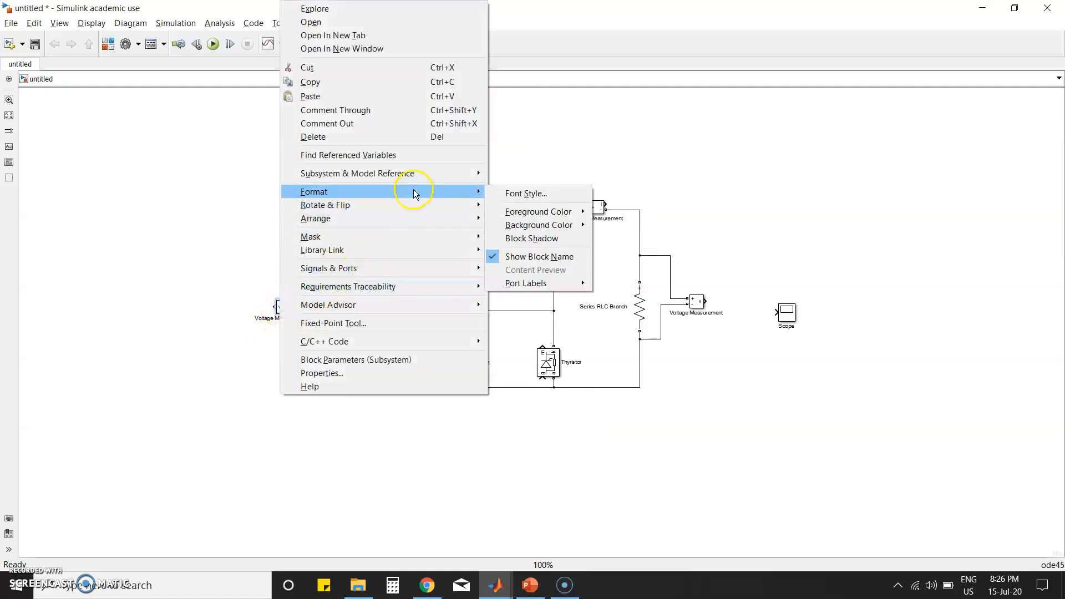
pyautogui.click(520, 256)
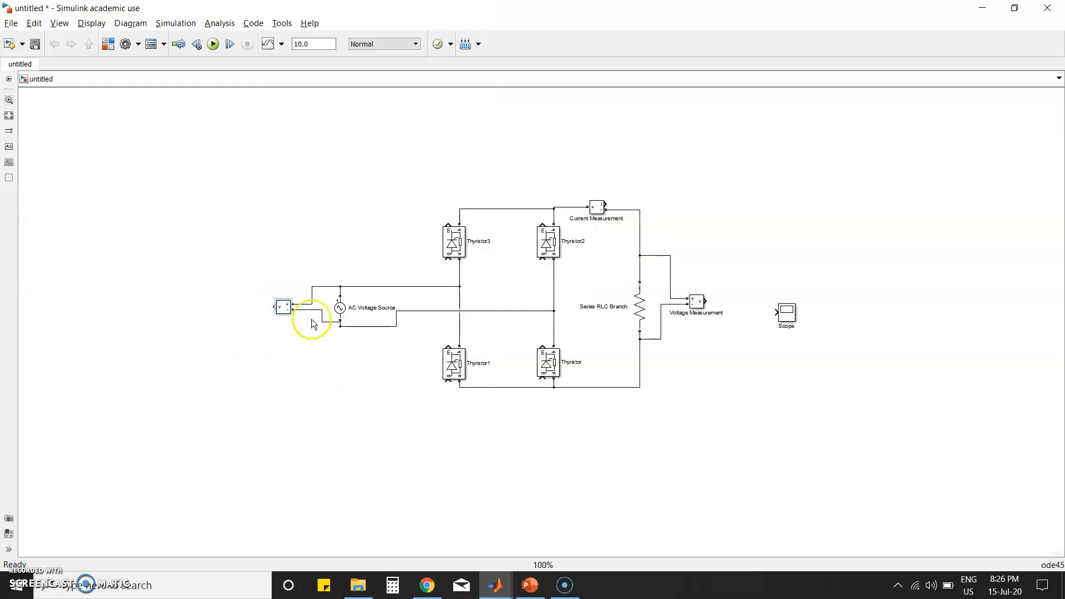
# Step: Look up the rotate and left-right flip options for the voltage measurement block beside the AC source
pyautogui.rightClick(284, 309)
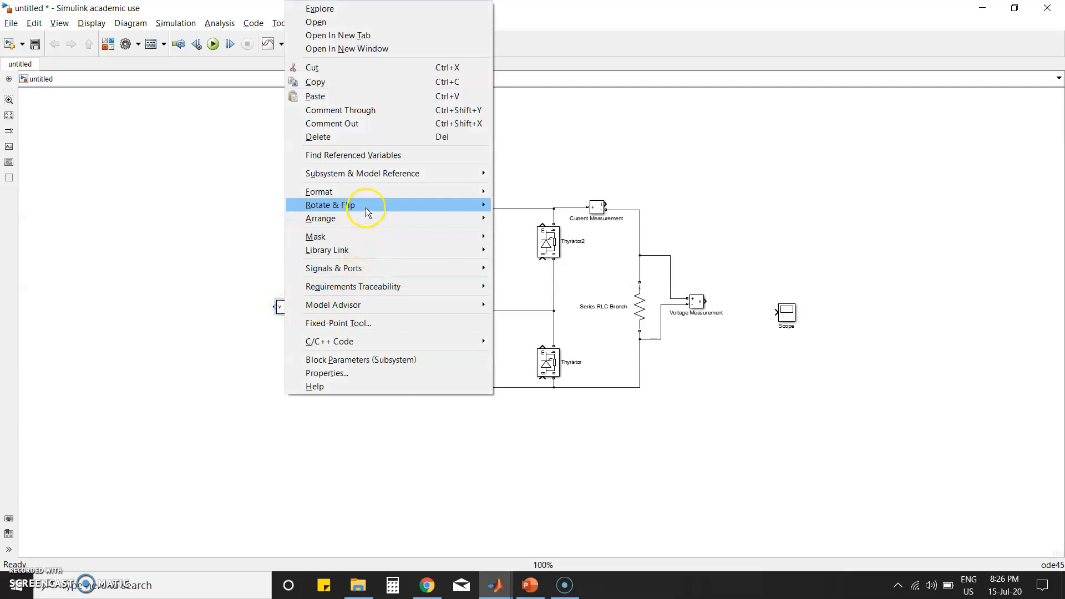
pyautogui.click(469, 206)
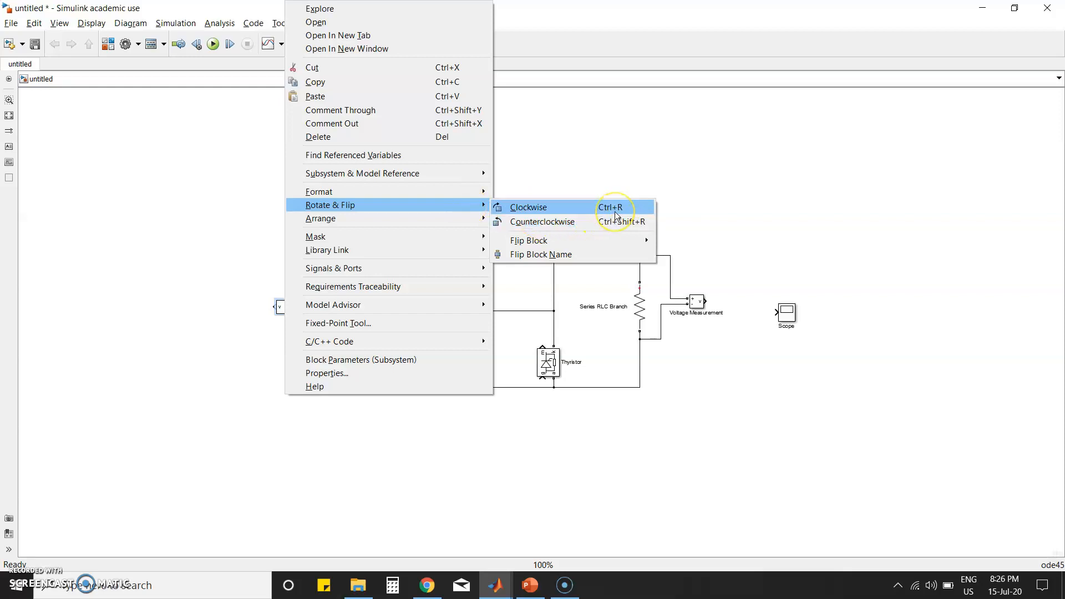
pyautogui.moveTo(566, 245)
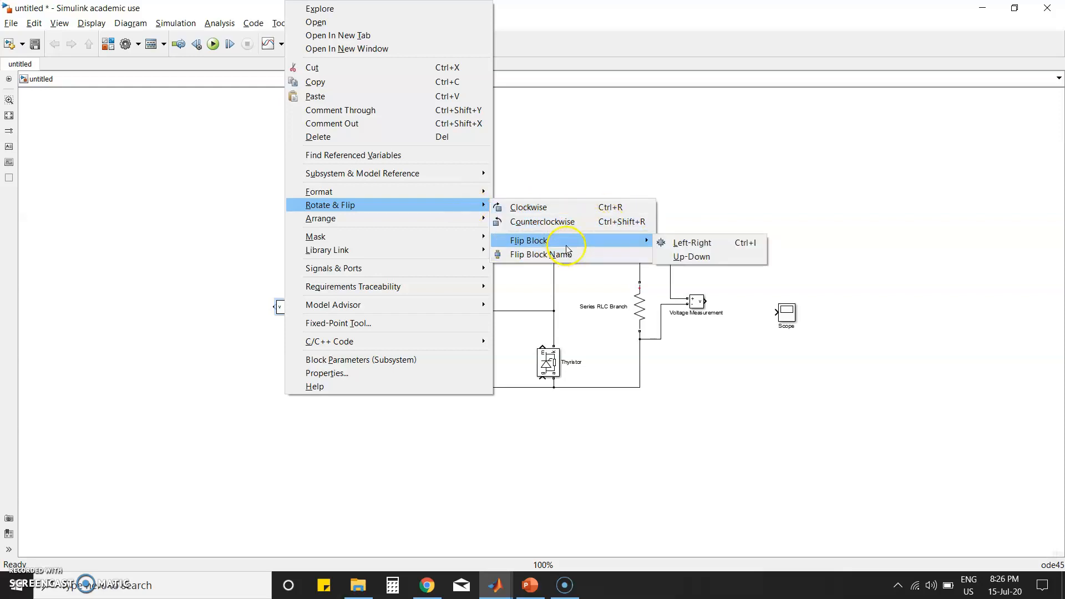
pyautogui.click(750, 245)
# Step: Move the Scope slightly up, roughly level with Voltage Measurement, and open its display window
pyautogui.click(791, 317)
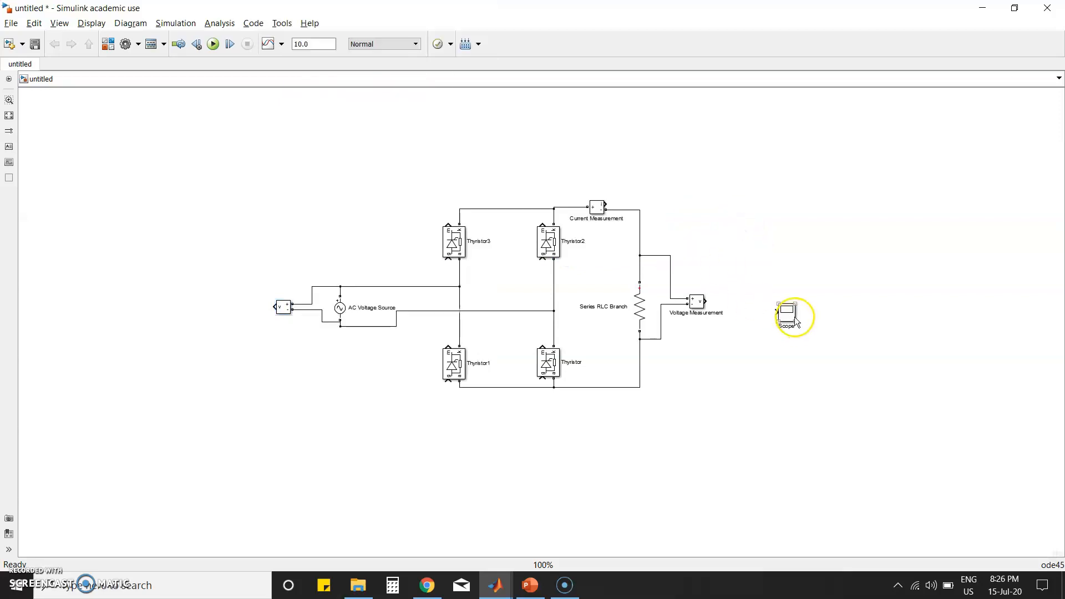
pyautogui.moveTo(789, 313)
pyautogui.mouseDown()
pyautogui.moveTo(786, 289)
pyautogui.moveTo(787, 299)
pyautogui.mouseUp()
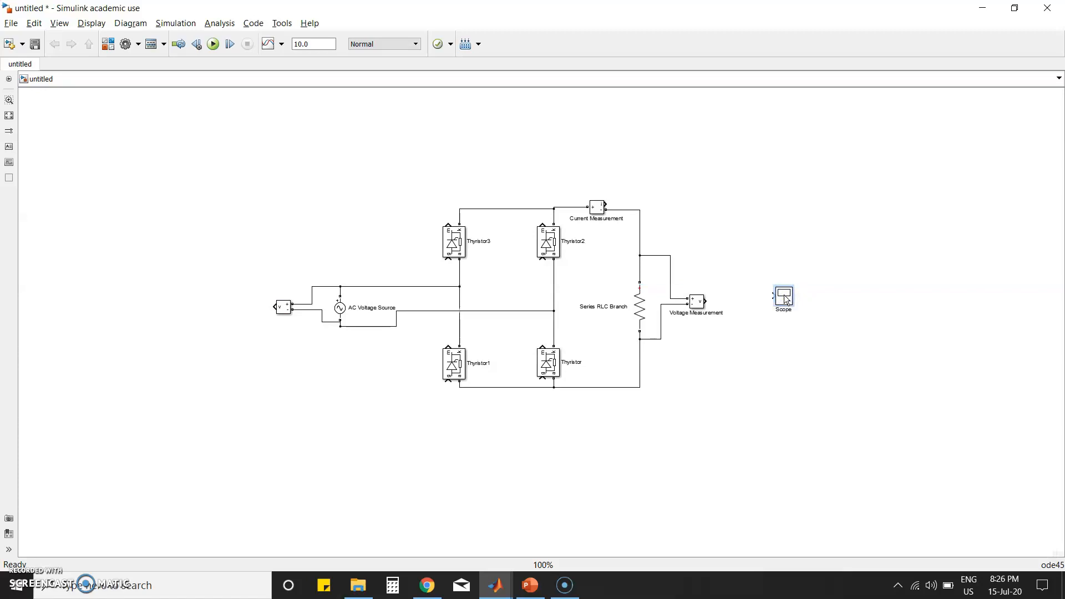
pyautogui.doubleClick(786, 300)
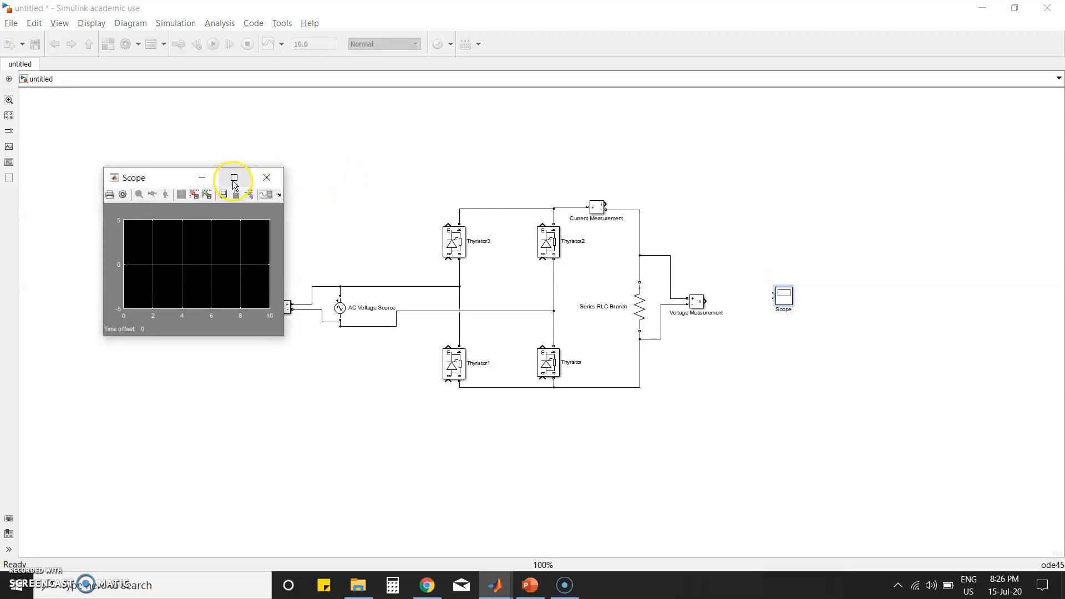
# Step: Maximize the Scope display, set its number of axes to 3, and disable limiting the data points to the last 5000
pyautogui.click(233, 179)
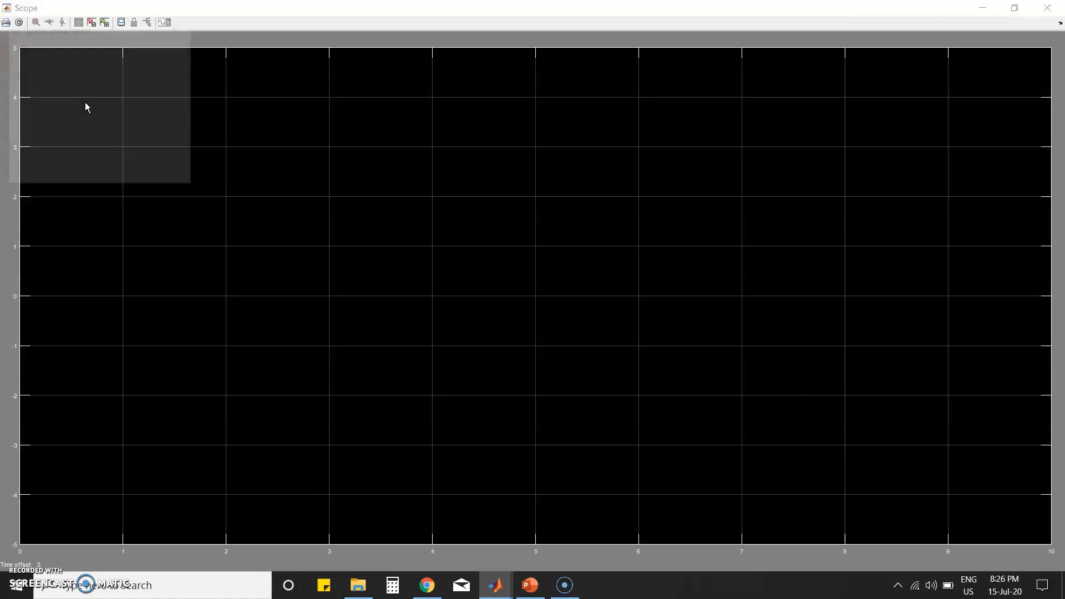
pyautogui.click(76, 75)
pyautogui.press('BackSpace')
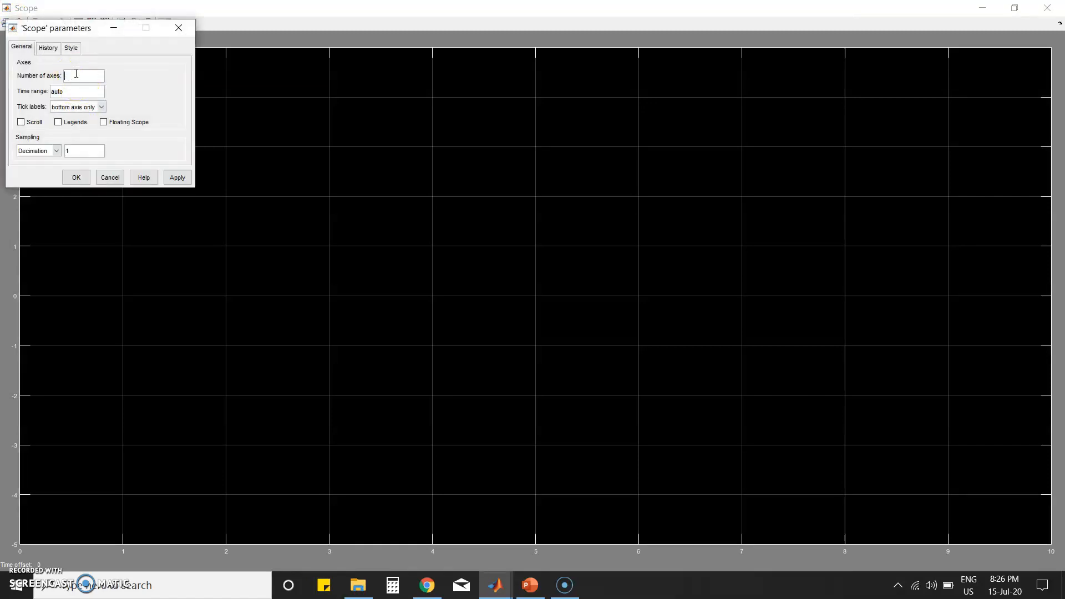
pyautogui.click(55, 52)
pyautogui.click(49, 49)
pyautogui.click(19, 70)
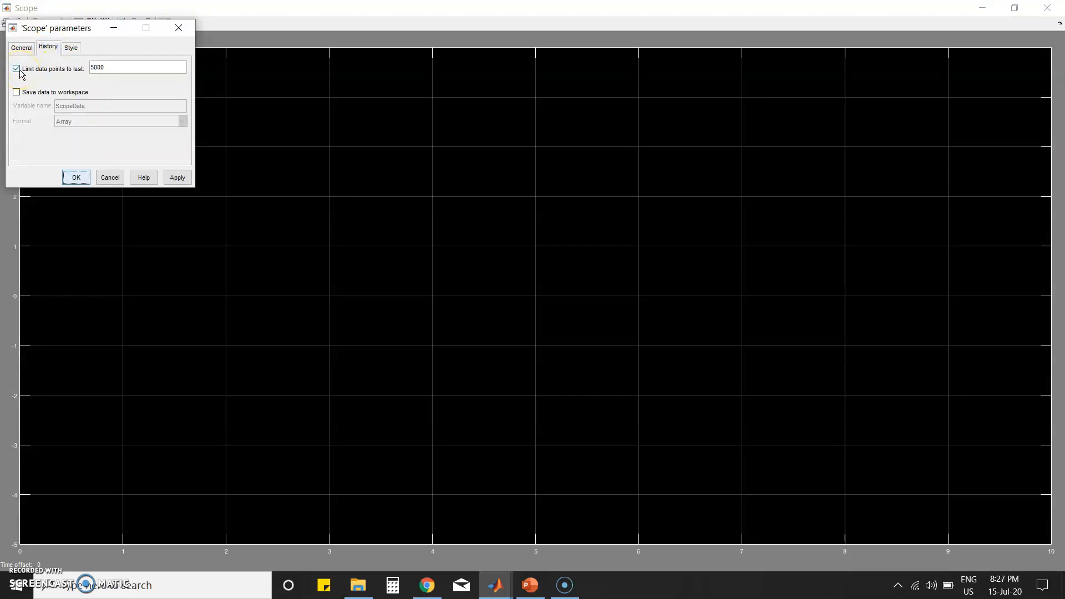
pyautogui.click(19, 70)
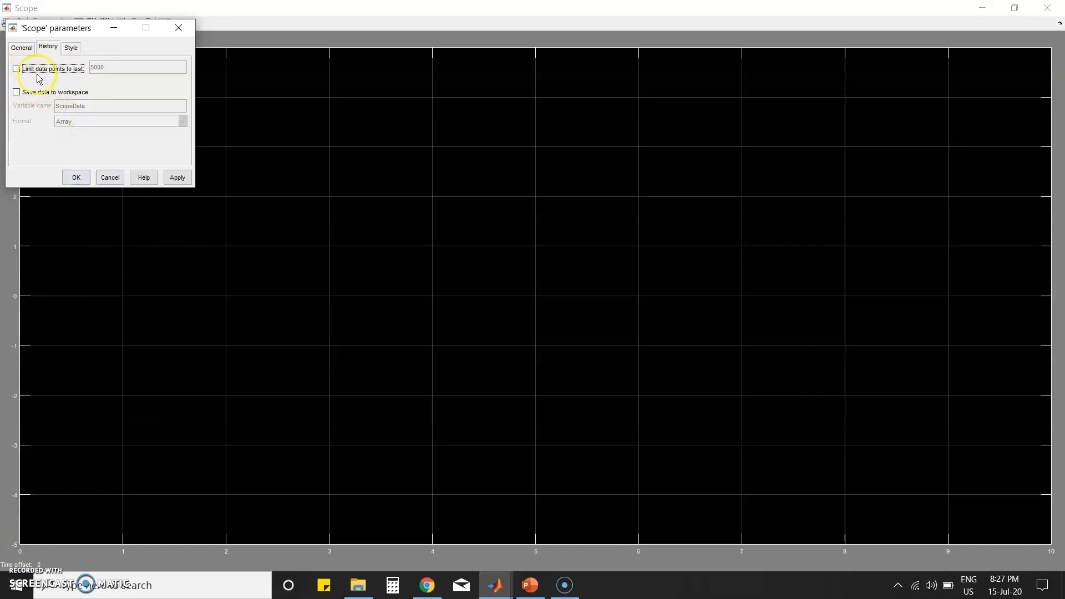
# Step: Style the Scope's line 1 with a width of 3.0 and red color, and apply the Scope parameters
pyautogui.click(72, 49)
pyautogui.click(73, 49)
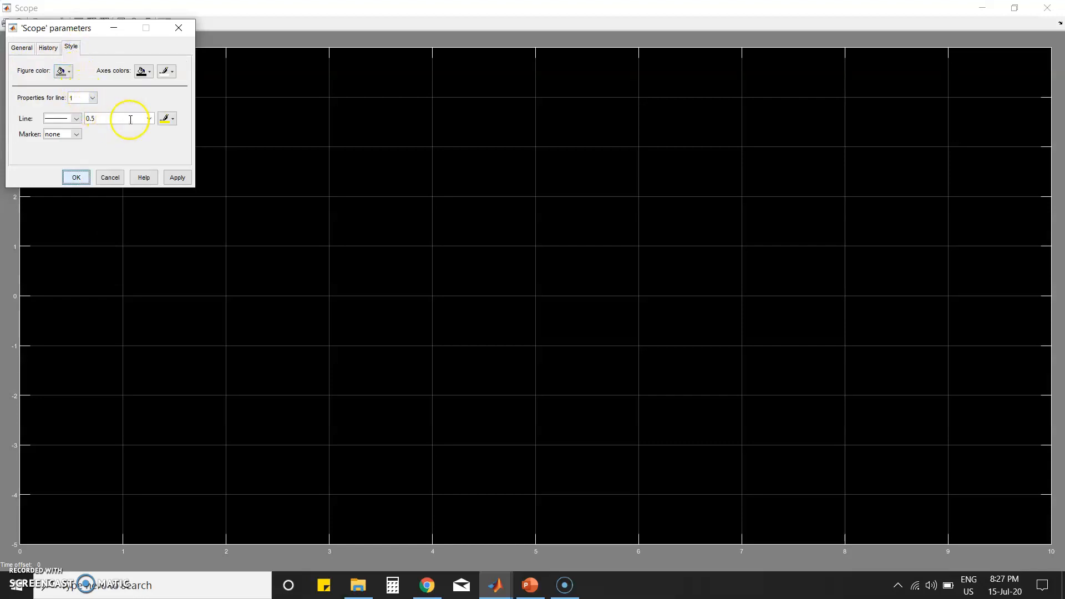
pyautogui.click(149, 118)
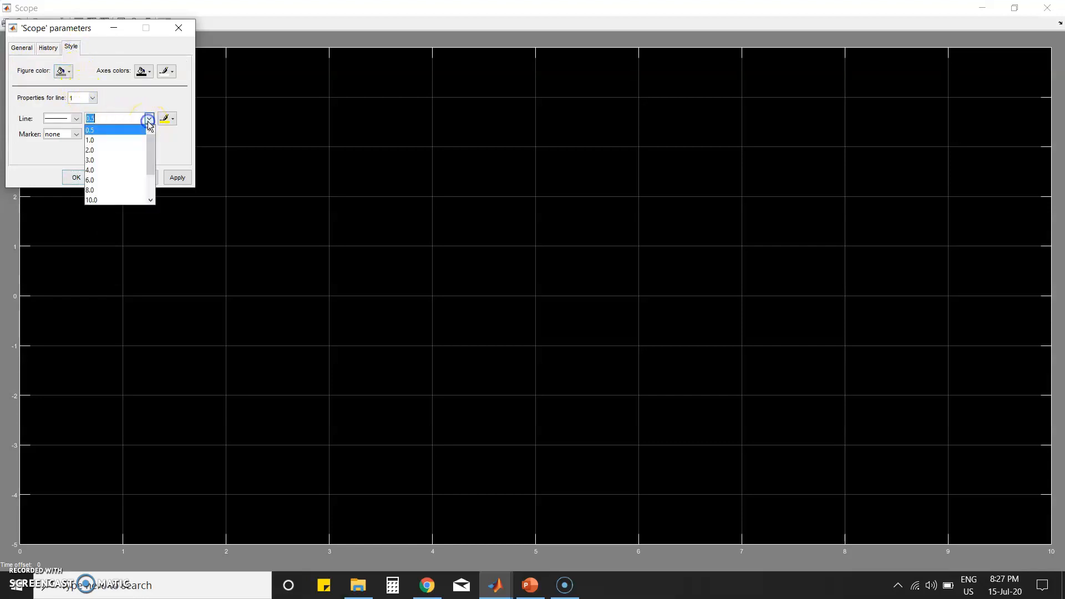
pyautogui.click(103, 159)
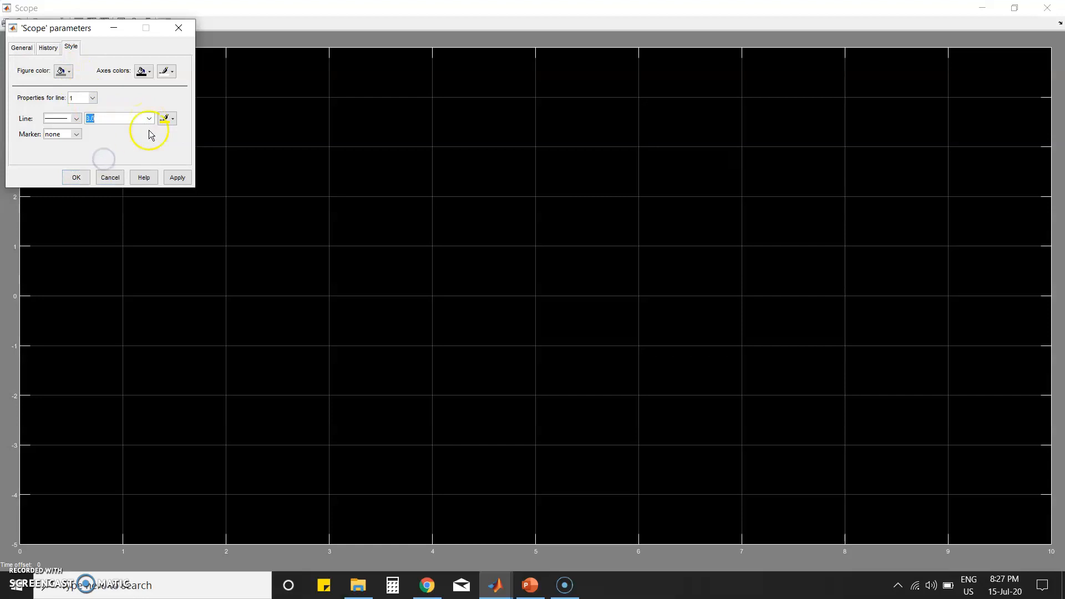
pyautogui.click(171, 119)
pyautogui.click(177, 148)
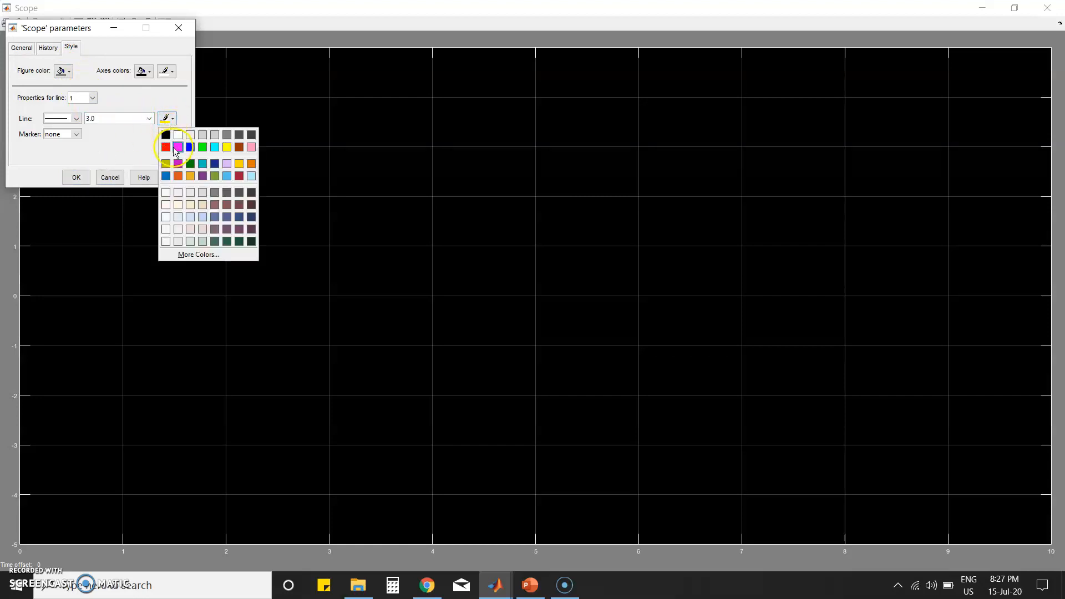
pyautogui.click(165, 147)
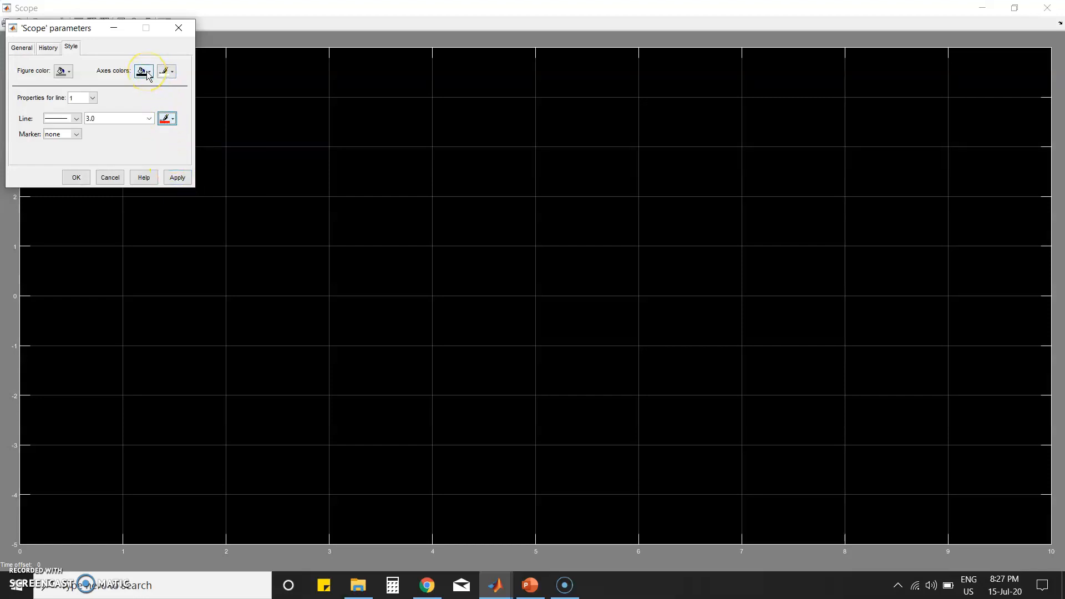
pyautogui.click(178, 178)
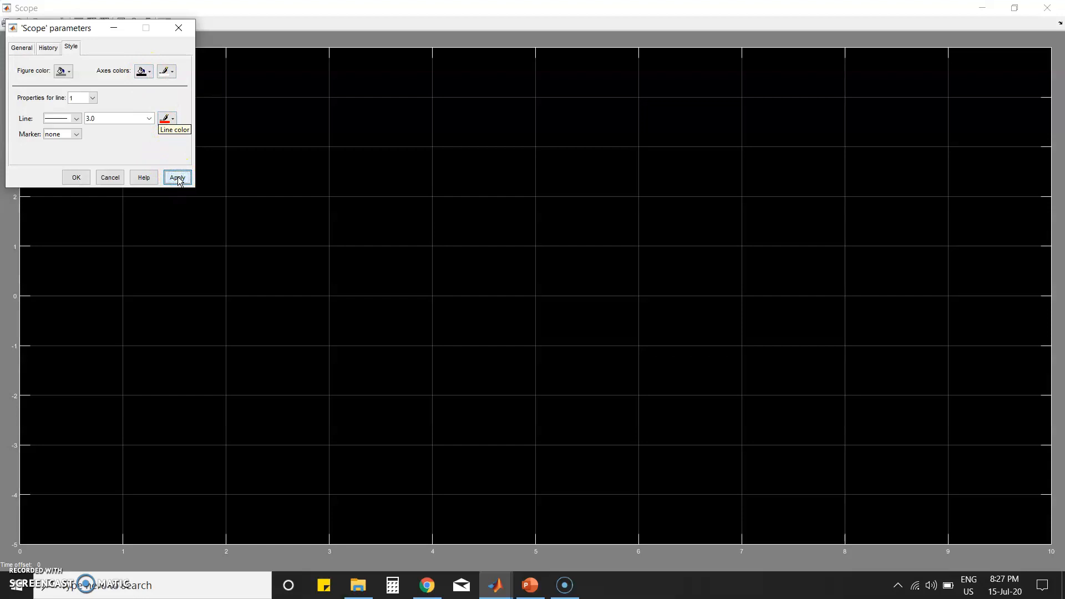
pyautogui.click(79, 177)
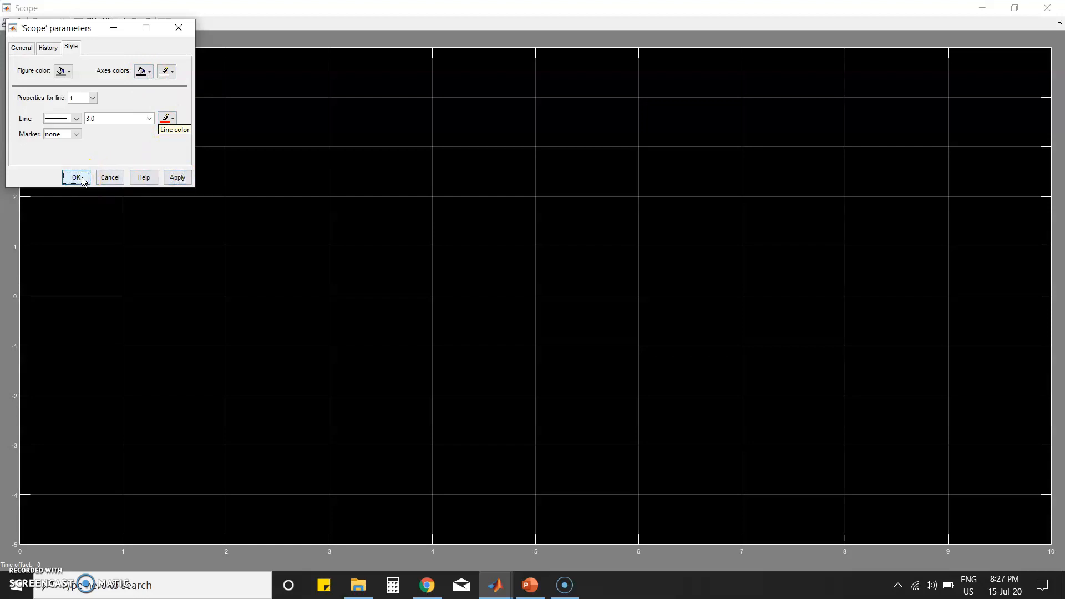
# Step: Title the Scope's first plot "Input Voltage" in its axes properties
pyautogui.click(313, 94)
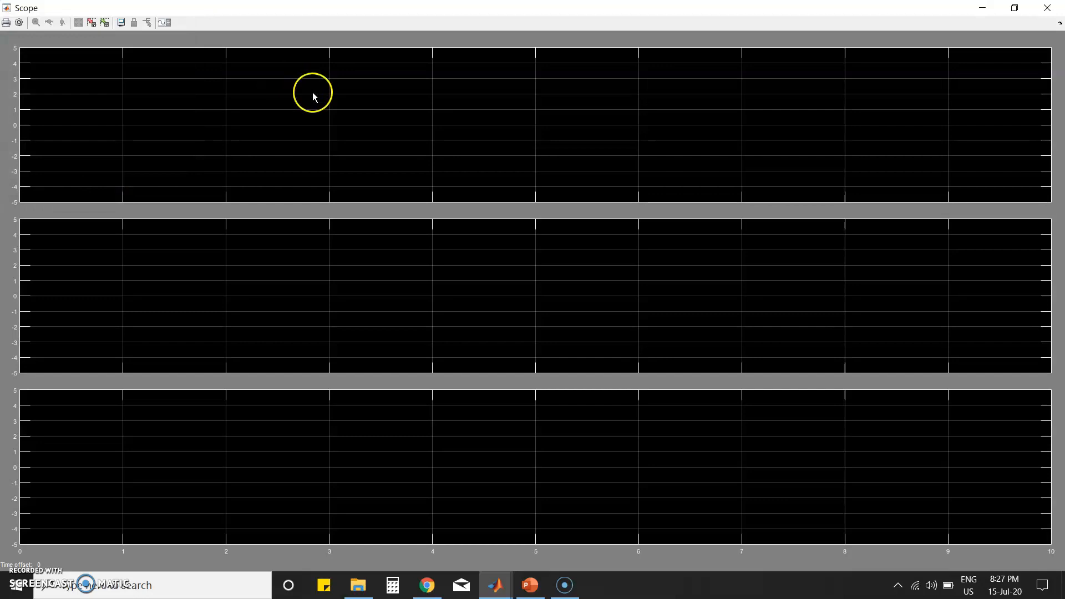
pyautogui.rightClick(424, 89)
pyautogui.click(475, 147)
pyautogui.click(107, 206)
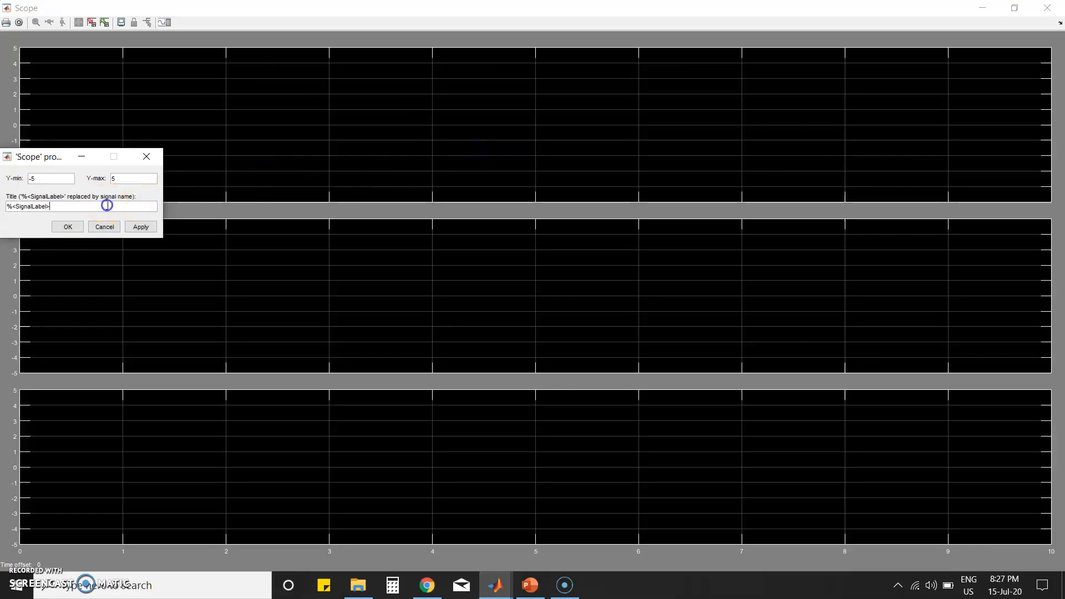
pyautogui.hotkey('ctrl', 'a')
pyautogui.write('In')
pyautogui.click(67, 225)
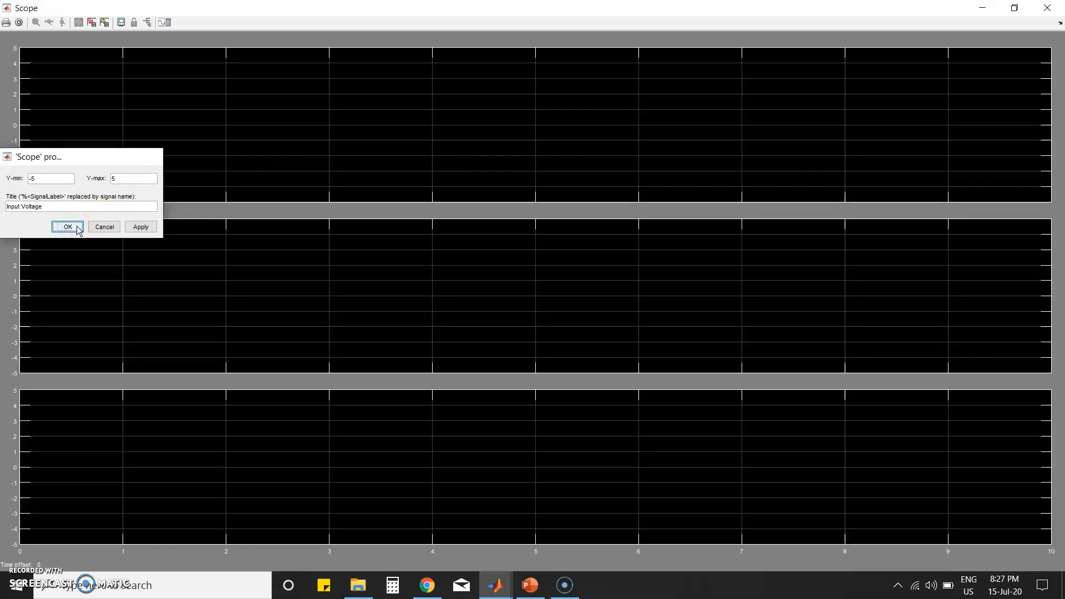
# Step: Title the Scope's middle plot "Output Voltage" in its axes properties
pyautogui.rightClick(362, 245)
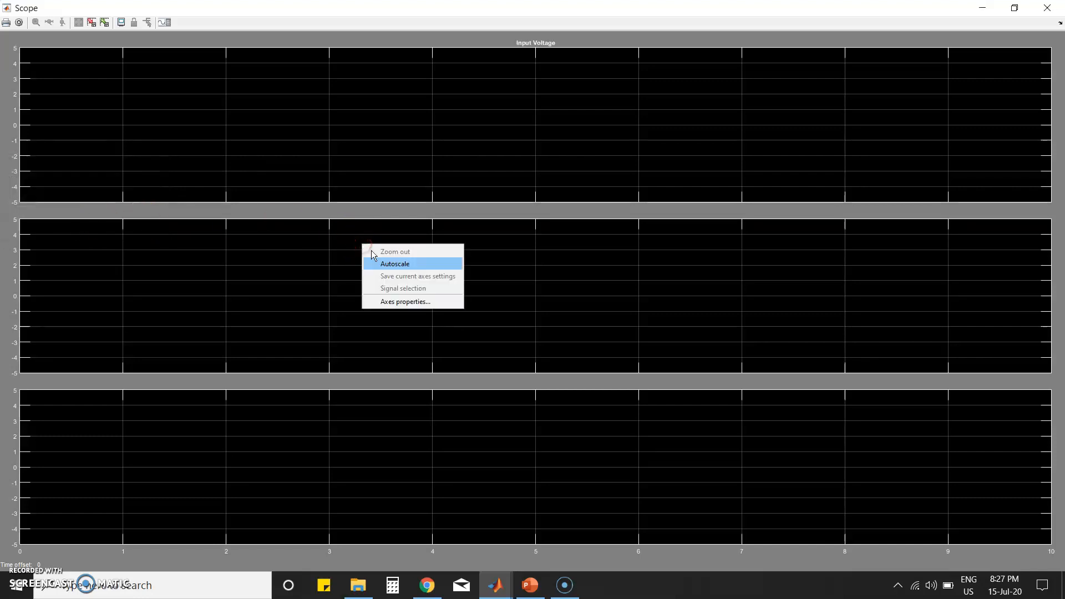
pyautogui.click(408, 303)
pyautogui.click(104, 379)
pyautogui.hotkey('ctrl', 'a')
pyautogui.write('Ou')
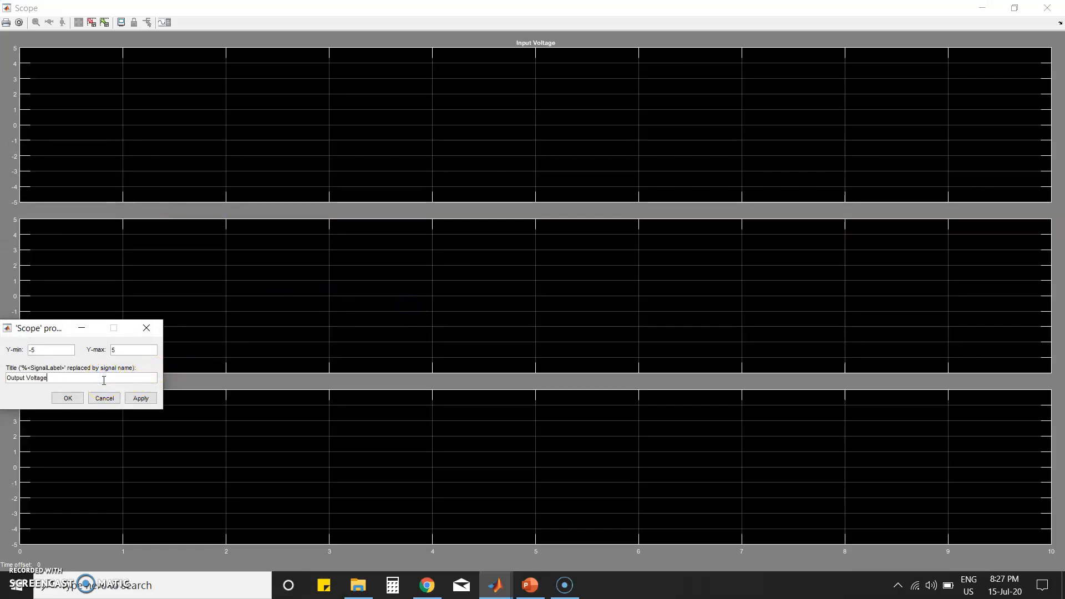
pyautogui.click(62, 402)
# Step: Title the Scope's third plot "Output Current" and close the Scope display
pyautogui.rightClick(309, 442)
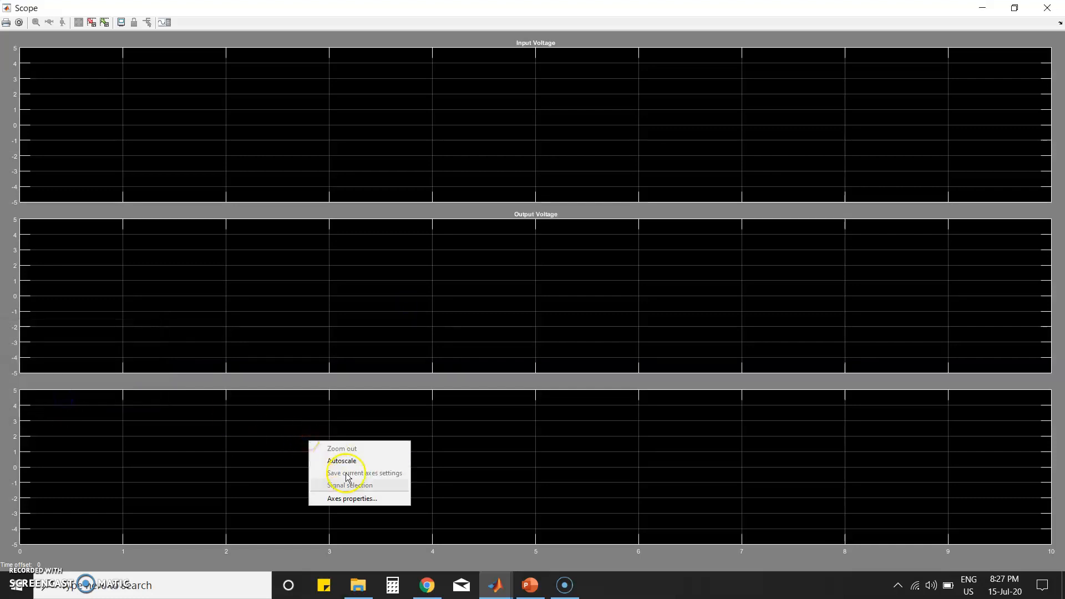
pyautogui.click(361, 499)
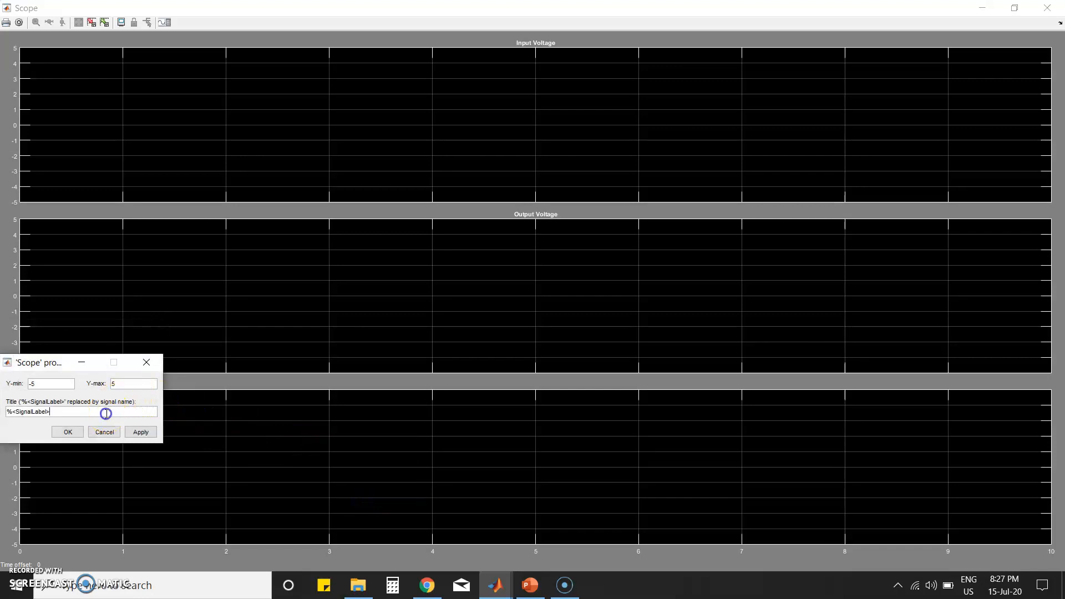
pyautogui.hotkey('ctrl', 'a')
pyautogui.write('Ou')
pyautogui.click(64, 436)
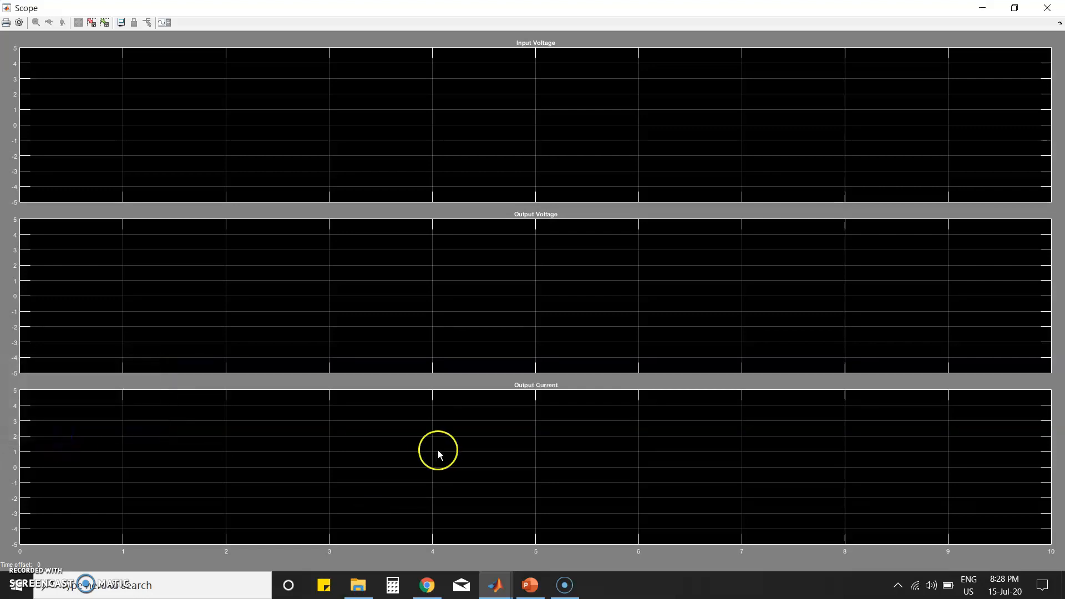
pyautogui.click(1048, 7)
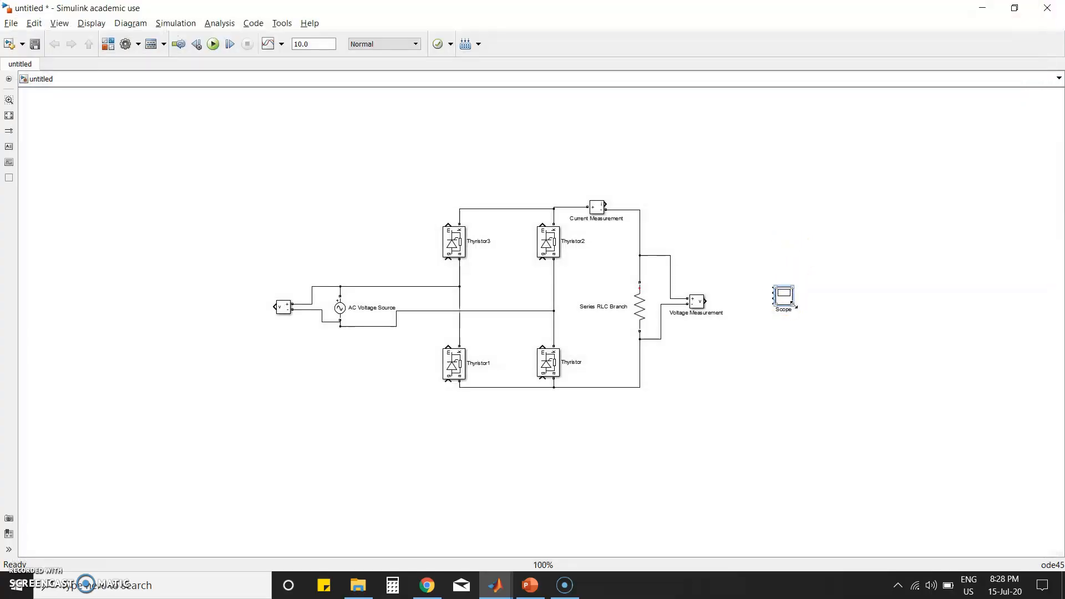
# Step: Enlarge the Scope block and connect its first input to the source-side voltage measurement, routing the line above the bridge
pyautogui.moveTo(794, 305); pyautogui.dragTo(804, 339)
pyautogui.click(775, 365)
pyautogui.moveTo(771, 294); pyautogui.dragTo(274, 307)
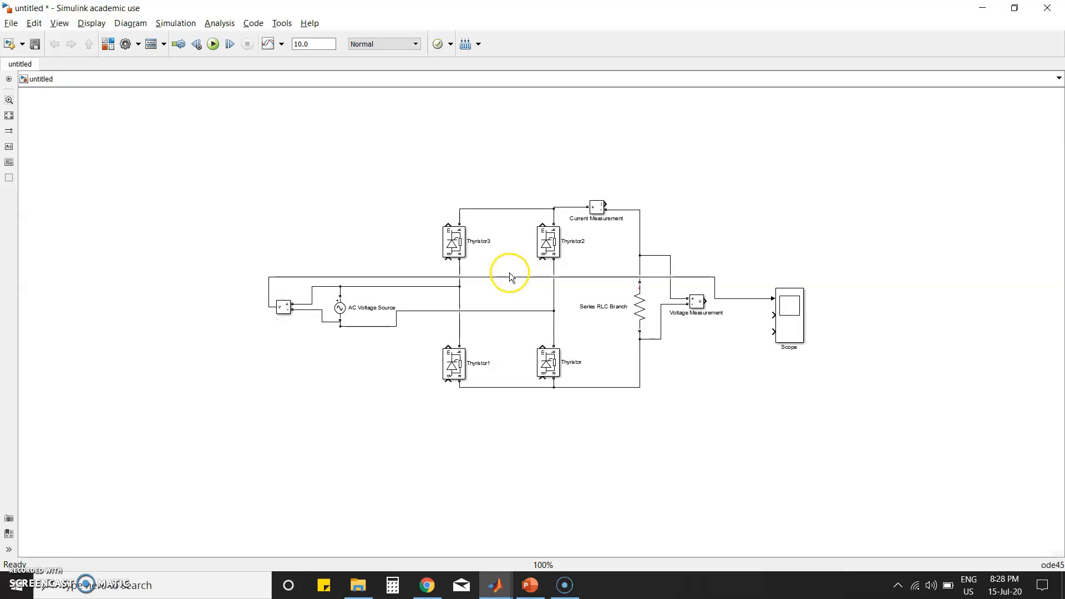
pyautogui.moveTo(507, 275); pyautogui.dragTo(504, 127)
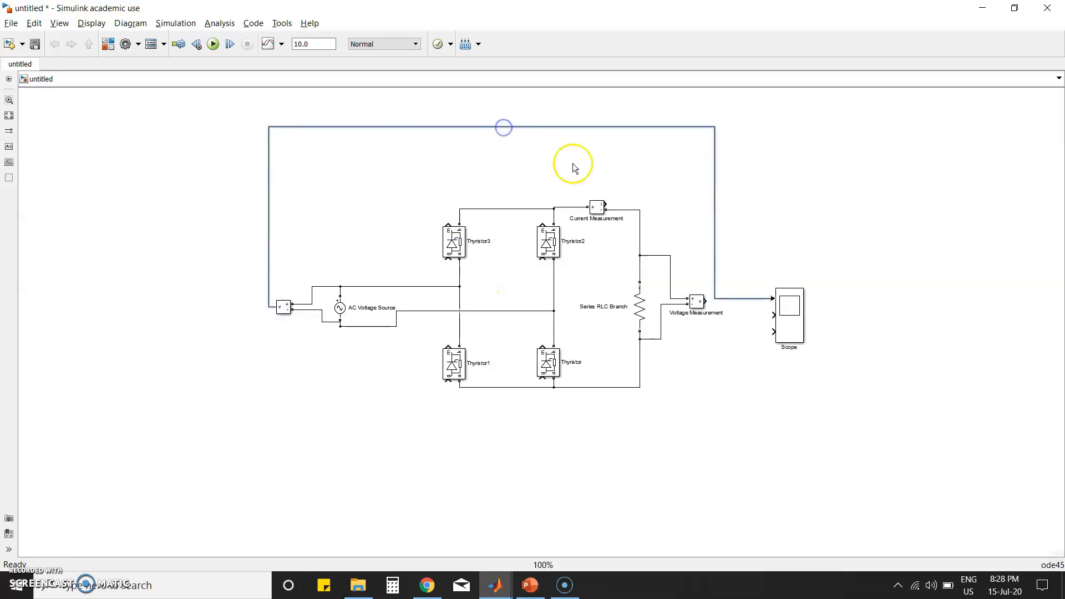
# Step: Wire Voltage Measurement to the Scope's second input and Current Measurement to its third, routing the current line between Voltage Measurement and the Scope
pyautogui.moveTo(701, 300)
pyautogui.mouseDown()
pyautogui.moveTo(775, 321)
pyautogui.moveTo(797, 301)
pyautogui.mouseUp()
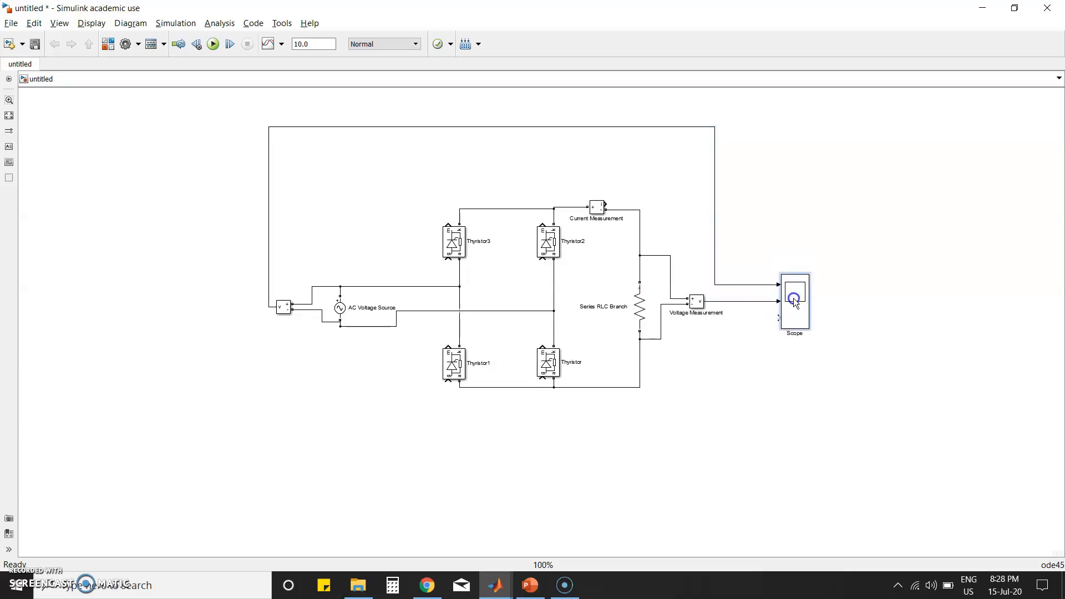
pyautogui.moveTo(607, 203)
pyautogui.mouseDown()
pyautogui.moveTo(703, 233)
pyautogui.moveTo(778, 320)
pyautogui.mouseUp()
pyautogui.click(870, 321)
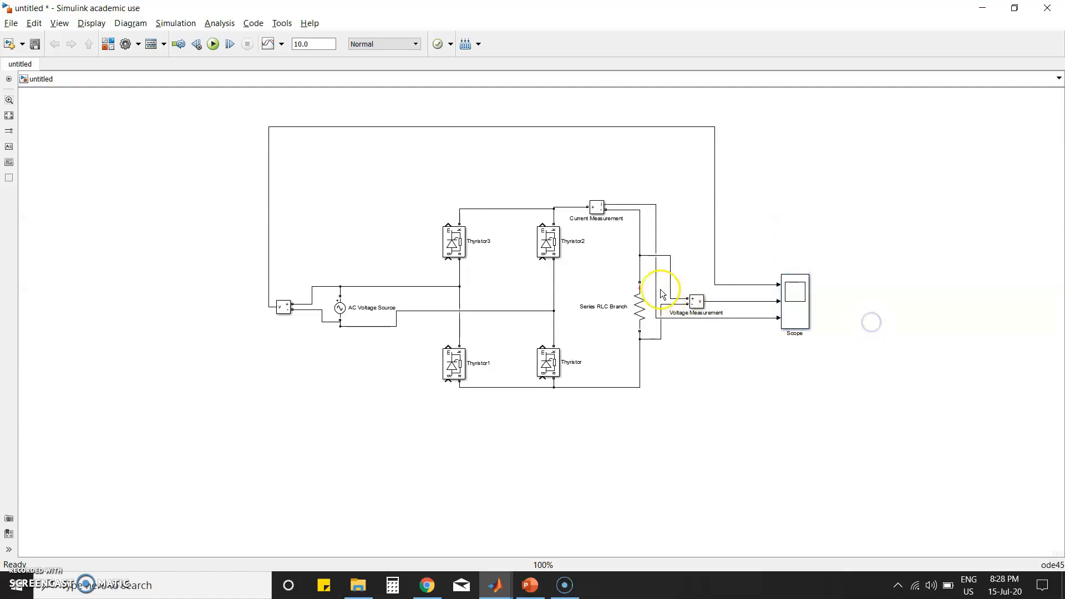
pyautogui.moveTo(657, 291); pyautogui.dragTo(749, 299)
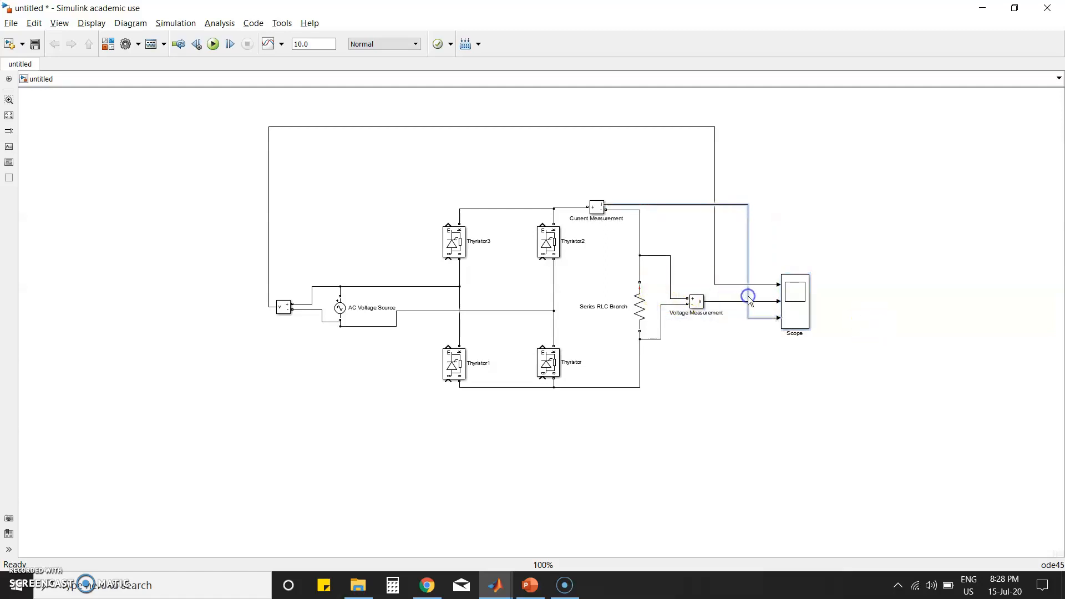
pyautogui.click(748, 357)
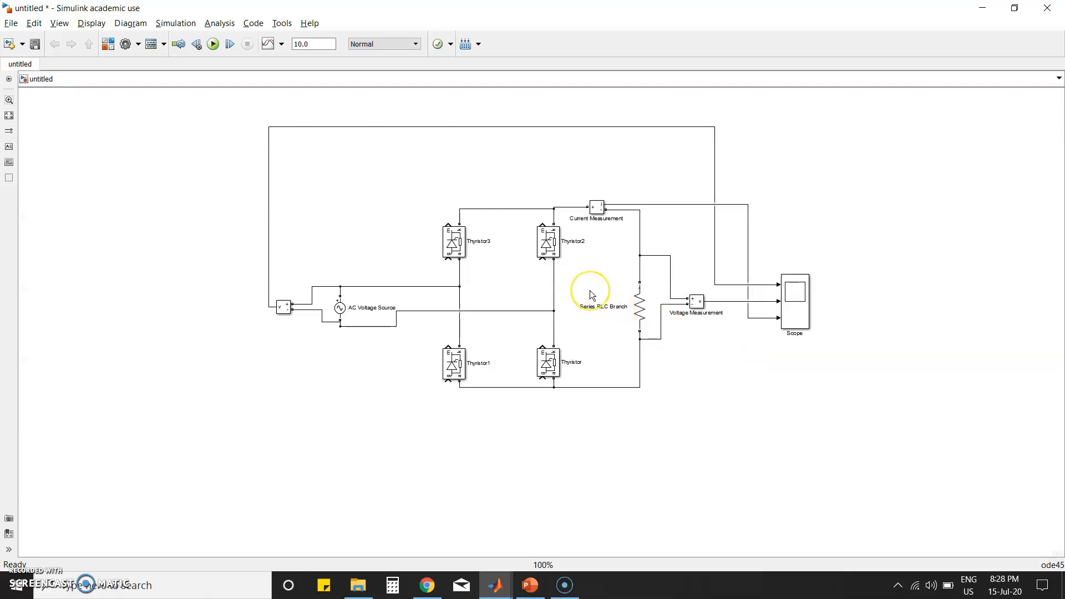
# Step: Lower the source voltage signal line closer to the bridge and fit the whole model to the view
pyautogui.click(445, 239)
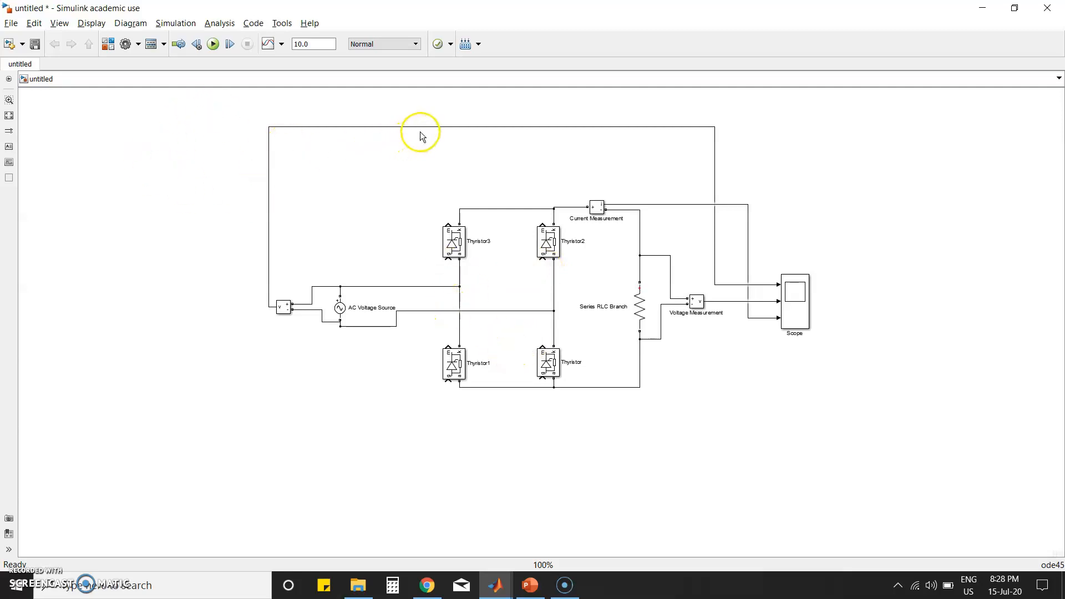
pyautogui.moveTo(427, 129); pyautogui.dragTo(439, 174)
pyautogui.click(381, 216)
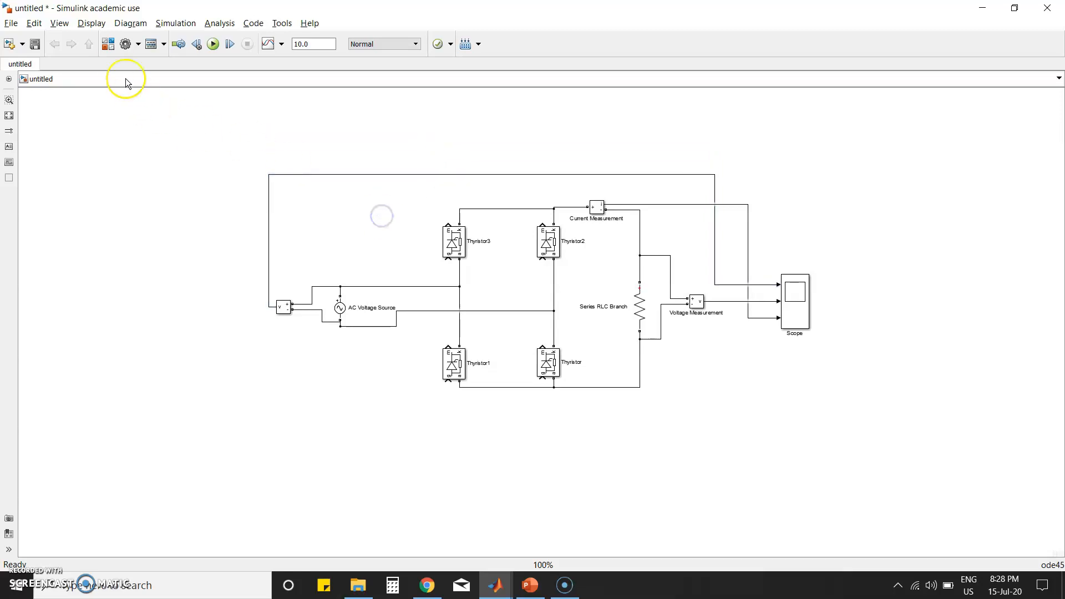
pyautogui.click(59, 23)
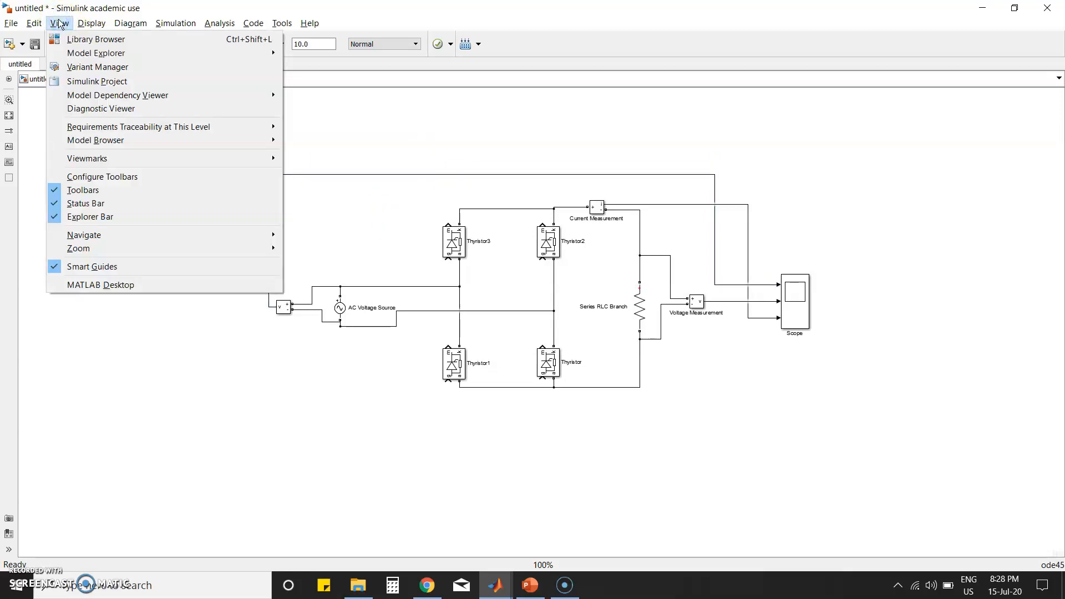
pyautogui.moveTo(133, 252)
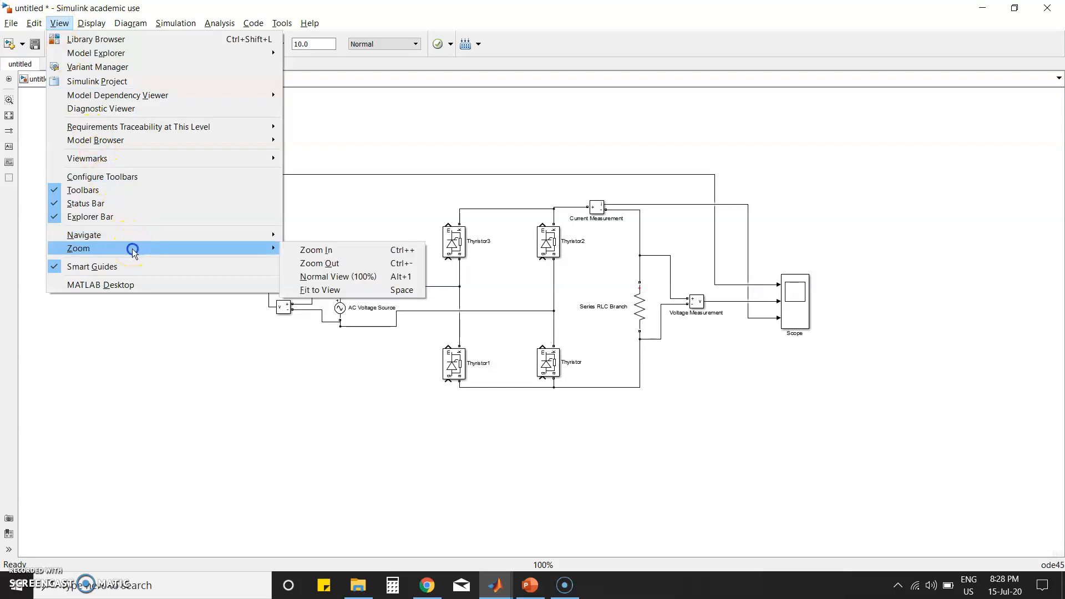
pyautogui.click(324, 291)
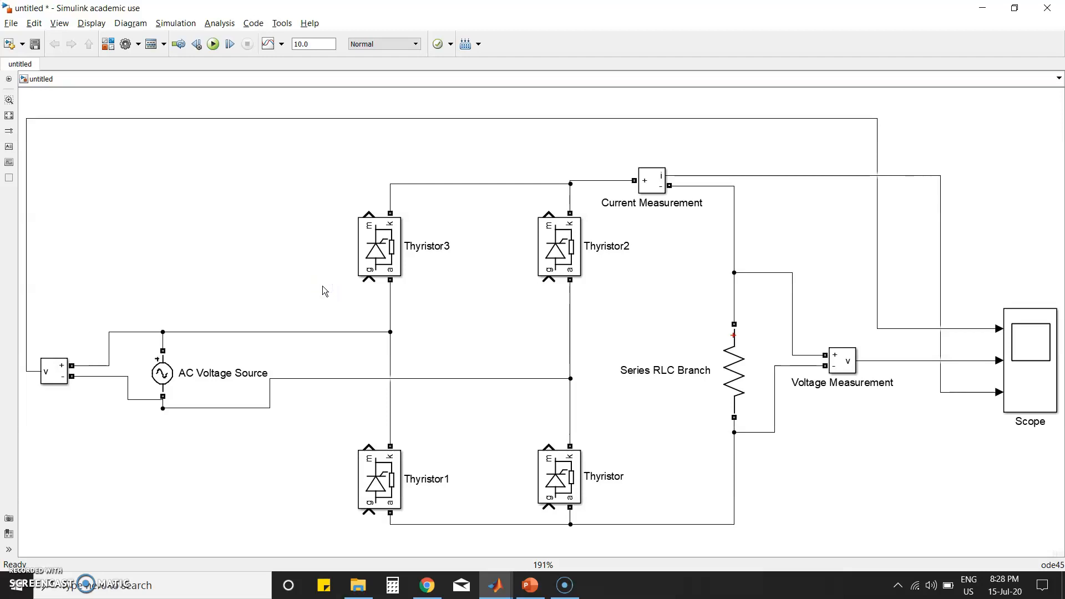
# Step: Add a Pulse Generator from the Simulink Sources library near Thyristor3 and paste three copies of it
pyautogui.click(495, 585)
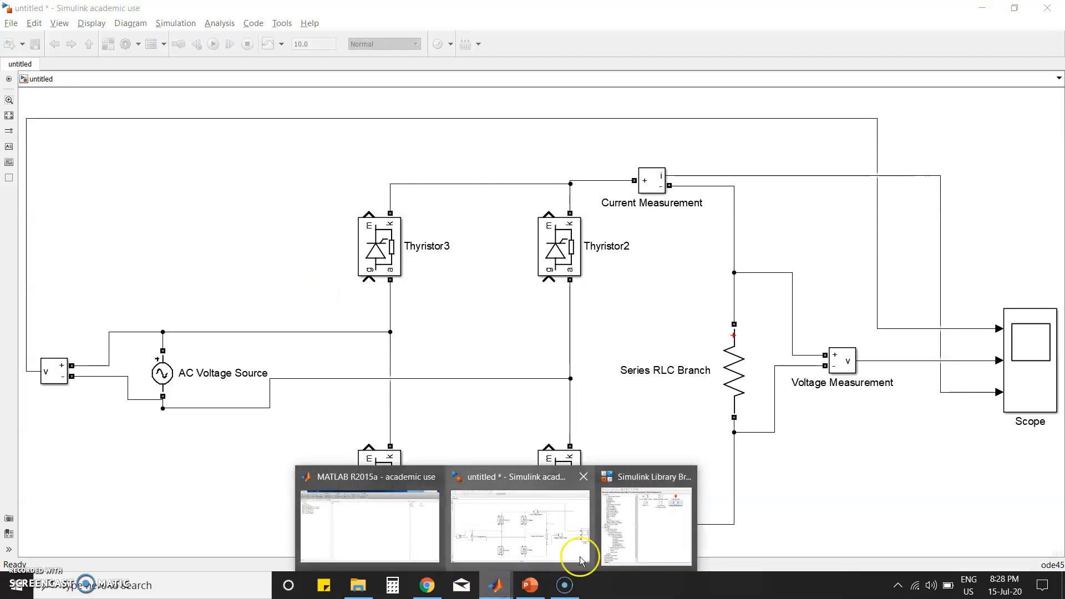
pyautogui.click(643, 532)
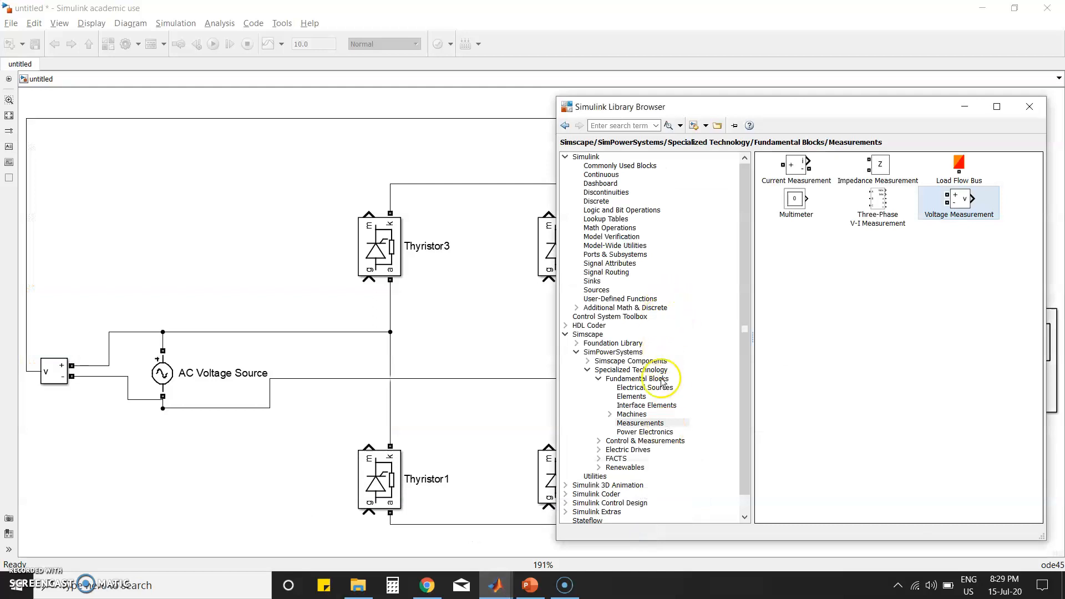
pyautogui.click(604, 290)
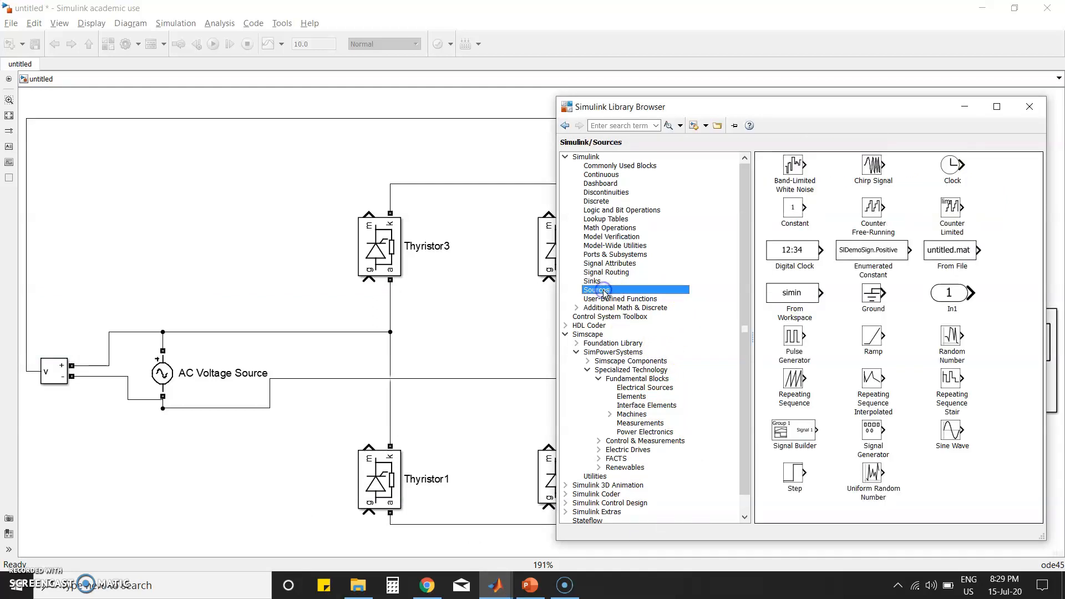
pyautogui.click(792, 347)
pyautogui.moveTo(792, 346); pyautogui.dragTo(326, 199)
pyautogui.hotkey('ctrl', 'v')
pyautogui.hotkey('ctrl', 'v')
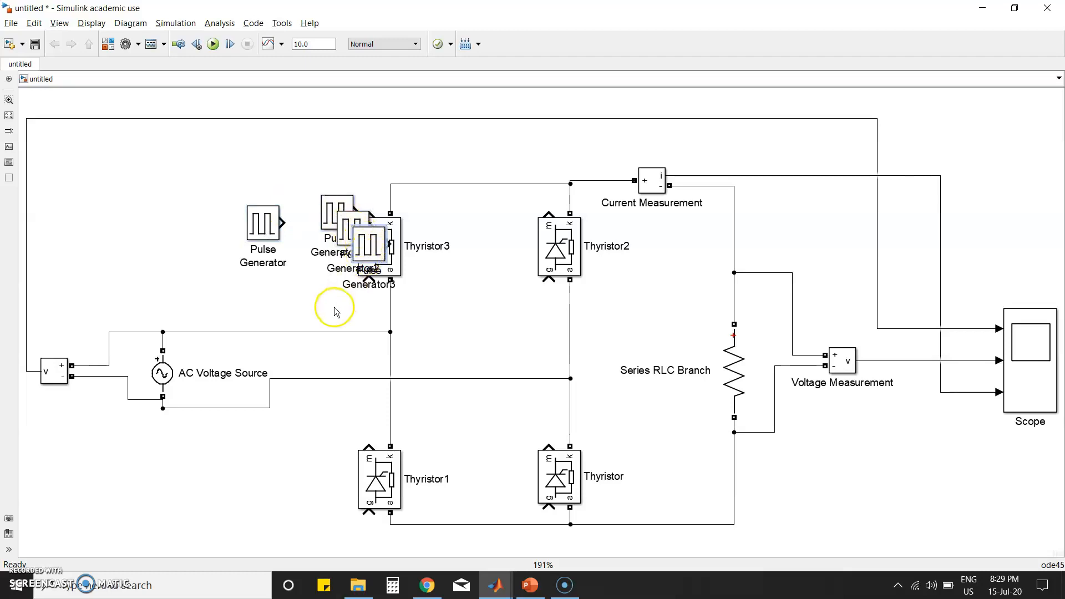
# Step: Separate the pasted Pulse Generators, delete Pulse Generator2 and Pulse Generator3, and move Pulse Generator1 just below and beside Thyristor2
pyautogui.moveTo(369, 244); pyautogui.dragTo(469, 244)
pyautogui.moveTo(358, 236); pyautogui.dragTo(404, 157)
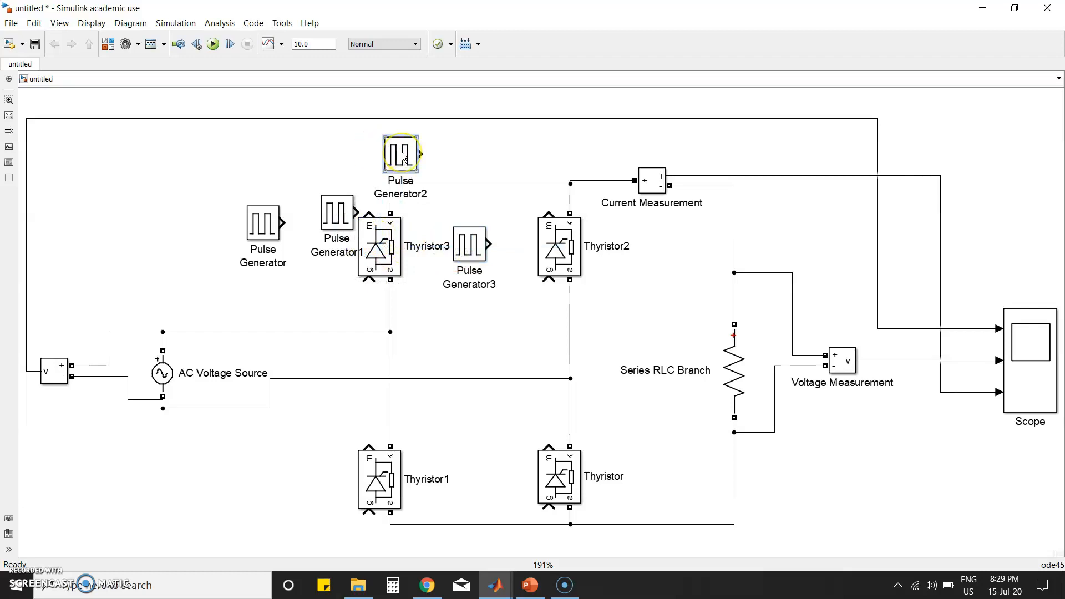
pyautogui.moveTo(485, 152); pyautogui.dragTo(394, 159)
pyautogui.rightClick(392, 159)
pyautogui.press('Delete')
pyautogui.click(474, 250)
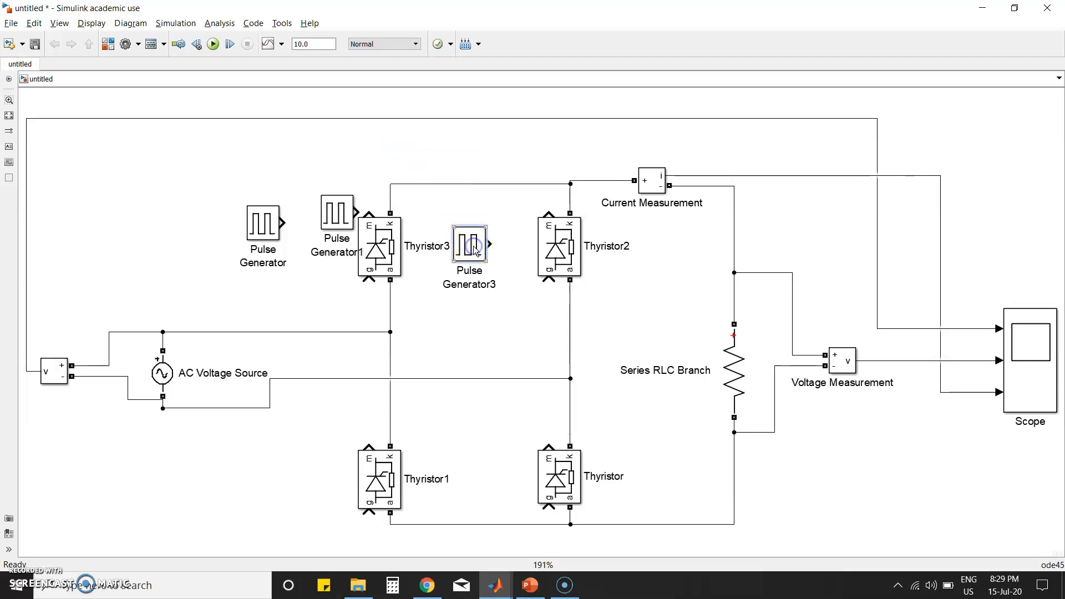
pyautogui.press('Delete')
pyautogui.moveTo(336, 222); pyautogui.dragTo(500, 308)
# Step: Set the period of the Pulse Generator beside Thyristor3 to 0.02 seconds and its pulse width to 10 % of the period
pyautogui.click(262, 243)
pyautogui.doubleClick(261, 227)
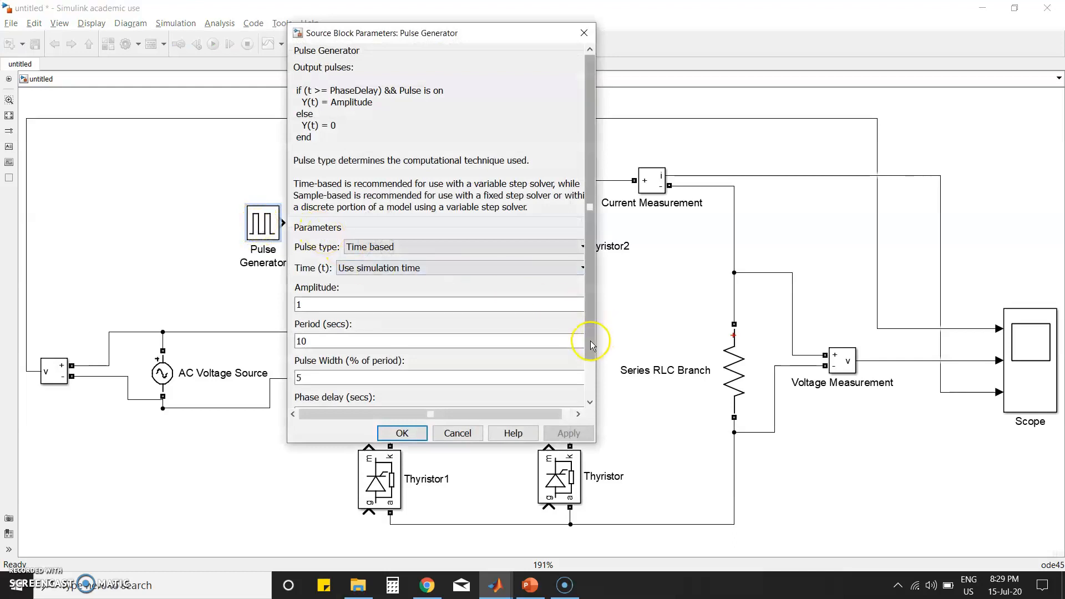
pyautogui.moveTo(591, 342); pyautogui.dragTo(599, 396)
pyautogui.moveTo(326, 261); pyautogui.dragTo(291, 262)
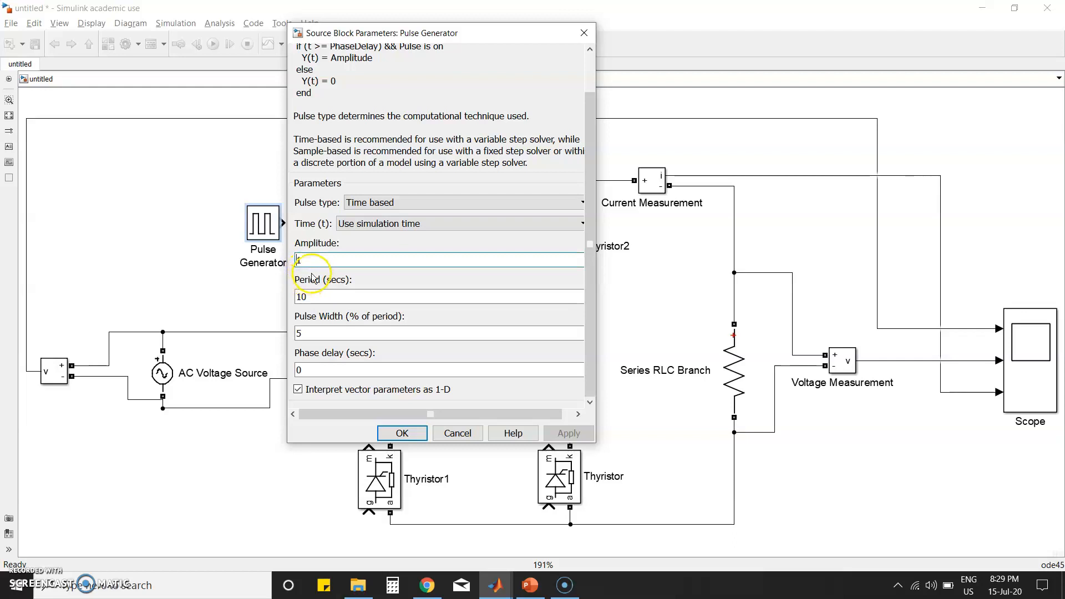
pyautogui.doubleClick(316, 294)
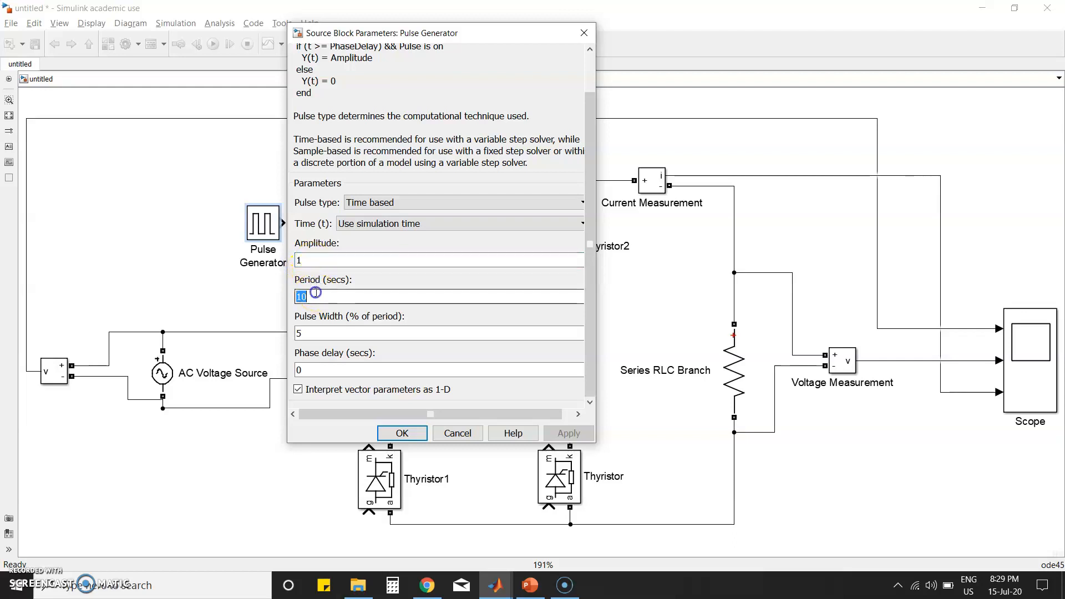
pyautogui.moveTo(309, 280); pyautogui.dragTo(350, 282)
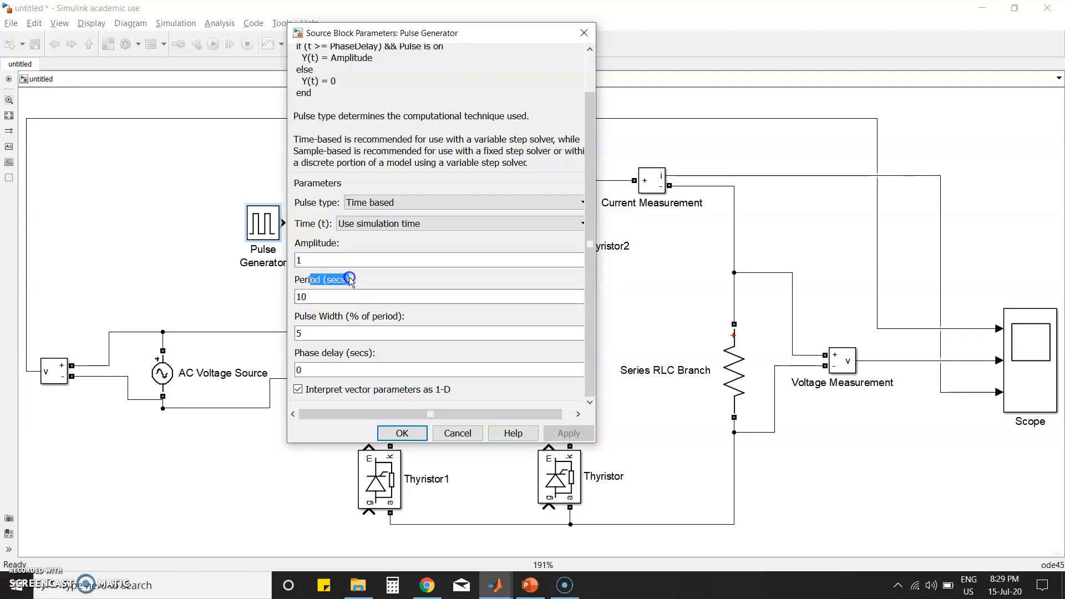
pyautogui.doubleClick(328, 296)
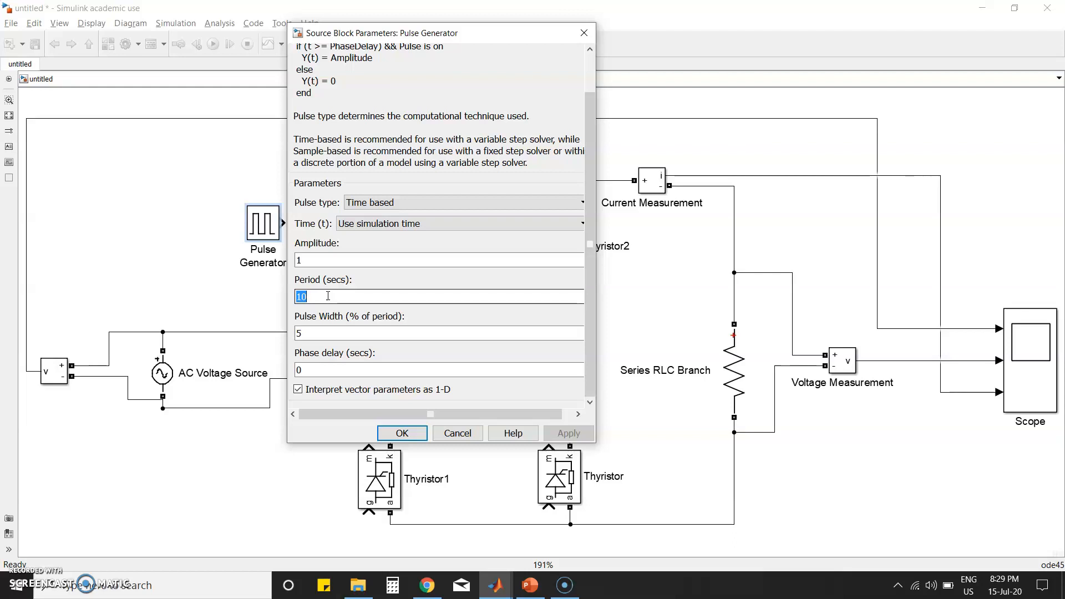
pyautogui.write('02')
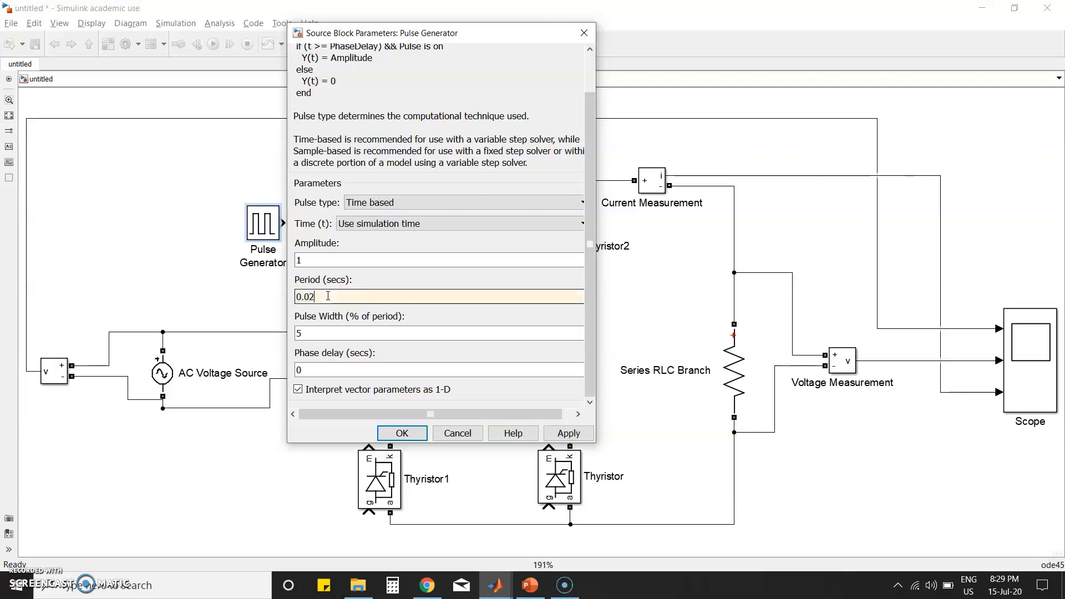
pyautogui.doubleClick(321, 338)
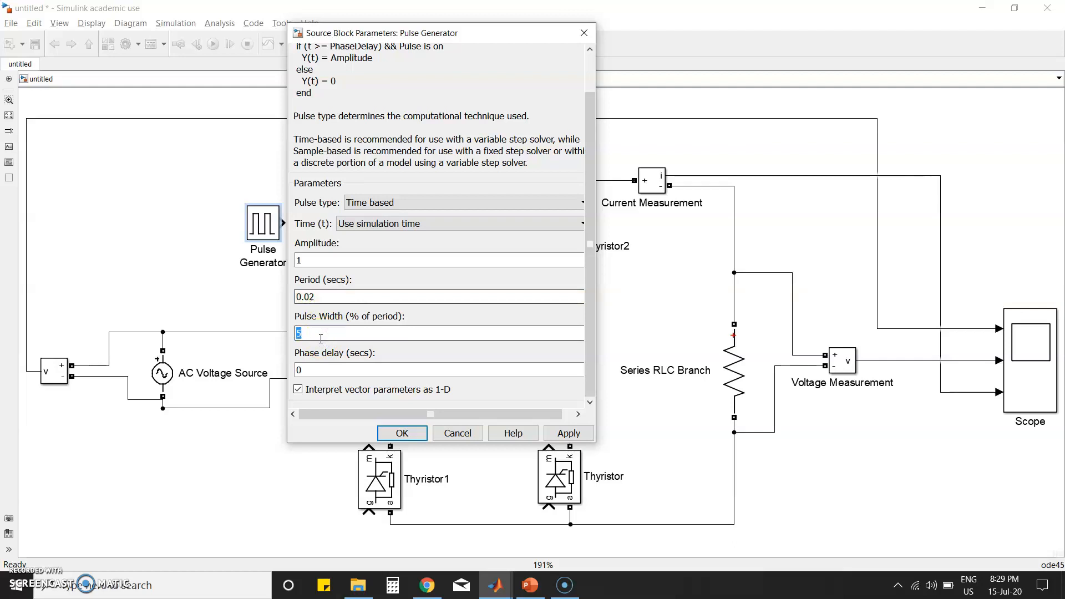
pyautogui.write('10')
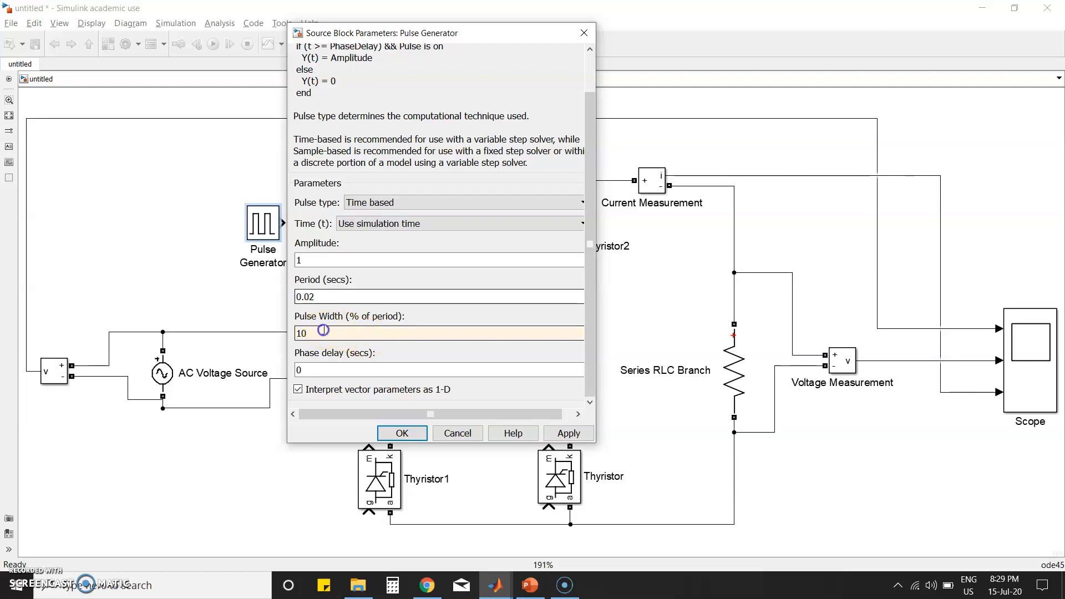
pyautogui.doubleClick(297, 334)
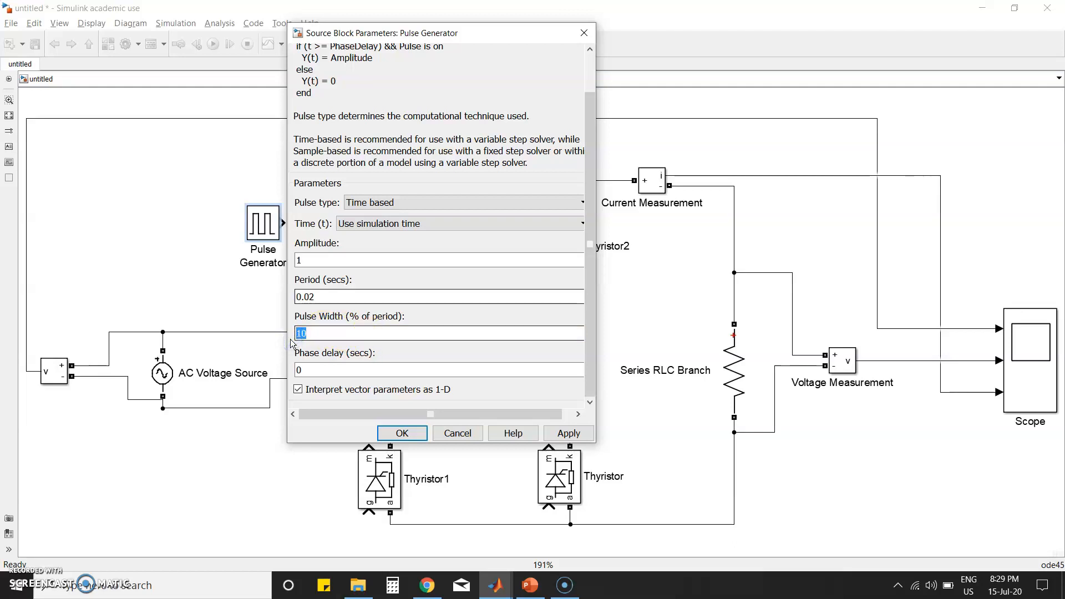
pyautogui.click(595, 365)
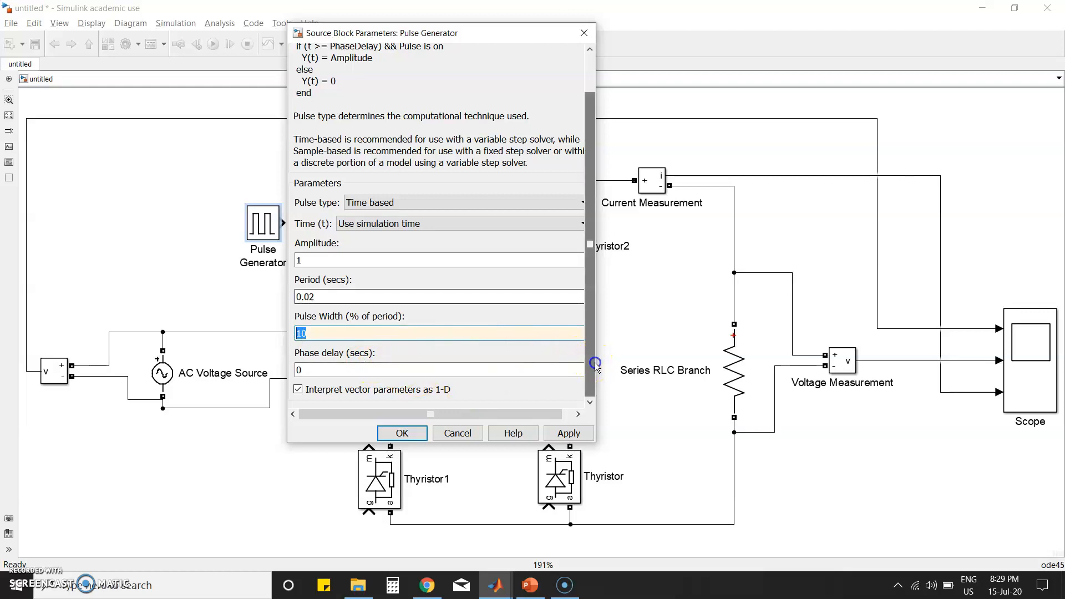
# Step: Set this Pulse Generator's phase delay to a*0.02/360 and apply the parameters
pyautogui.doubleClick(363, 368)
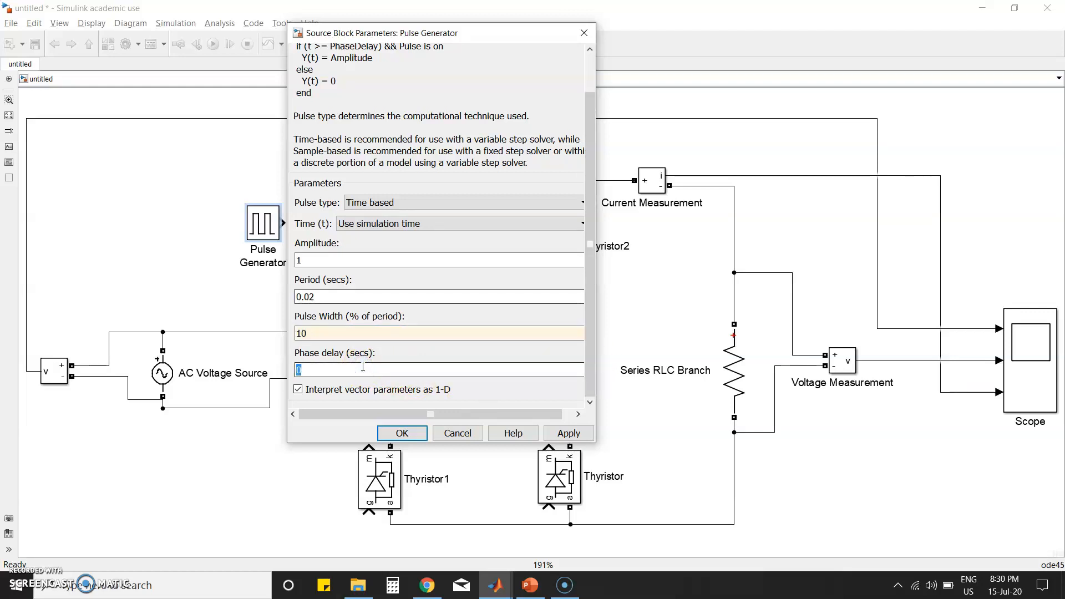
pyautogui.click(387, 356)
pyautogui.moveTo(384, 354); pyautogui.dragTo(344, 351)
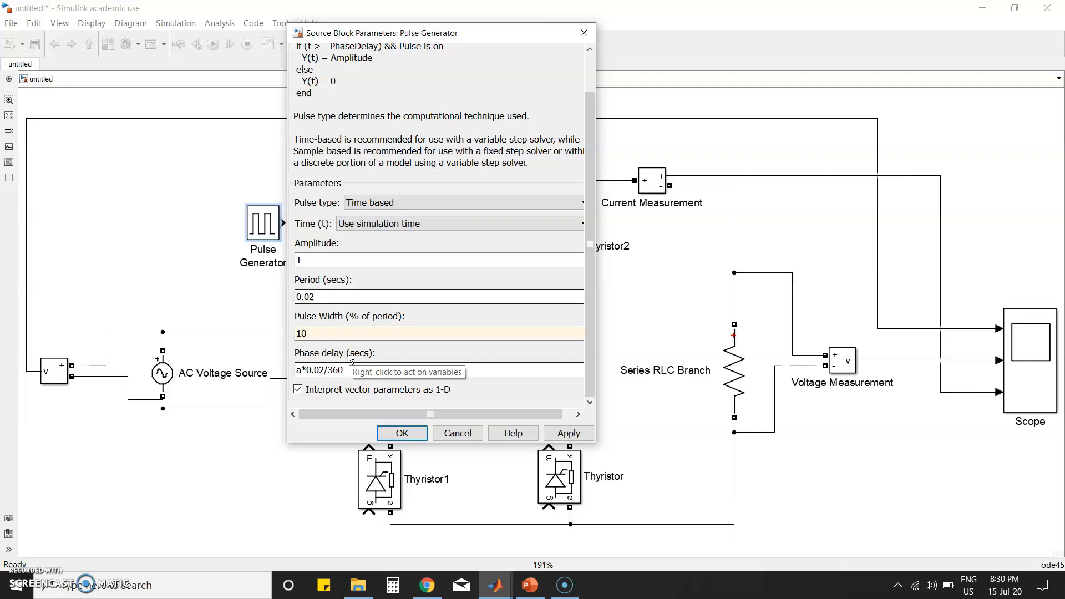
pyautogui.moveTo(345, 370); pyautogui.dragTo(327, 370)
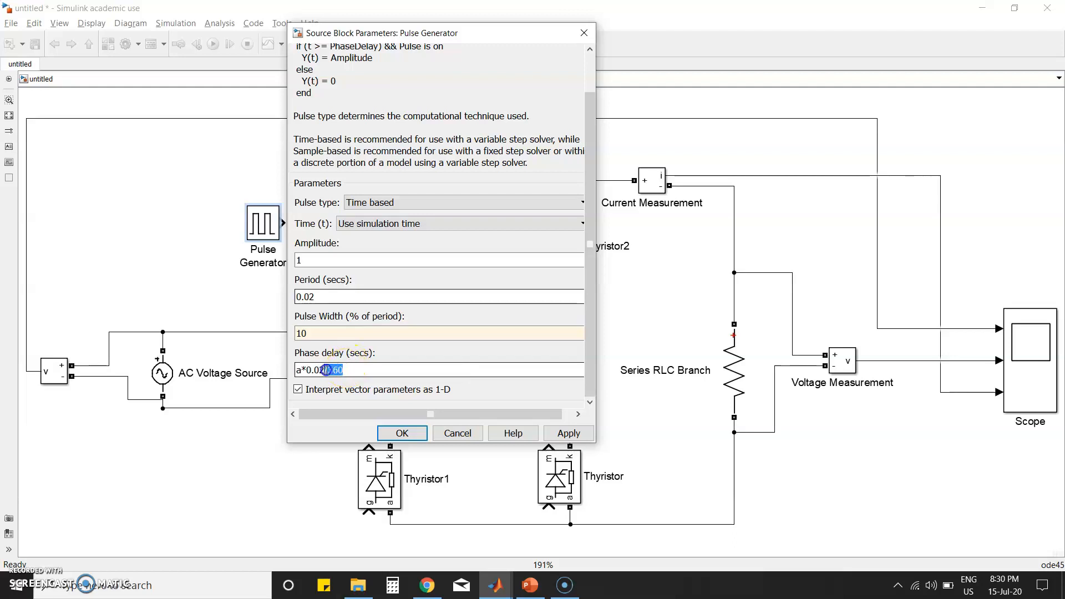
pyautogui.click(301, 370)
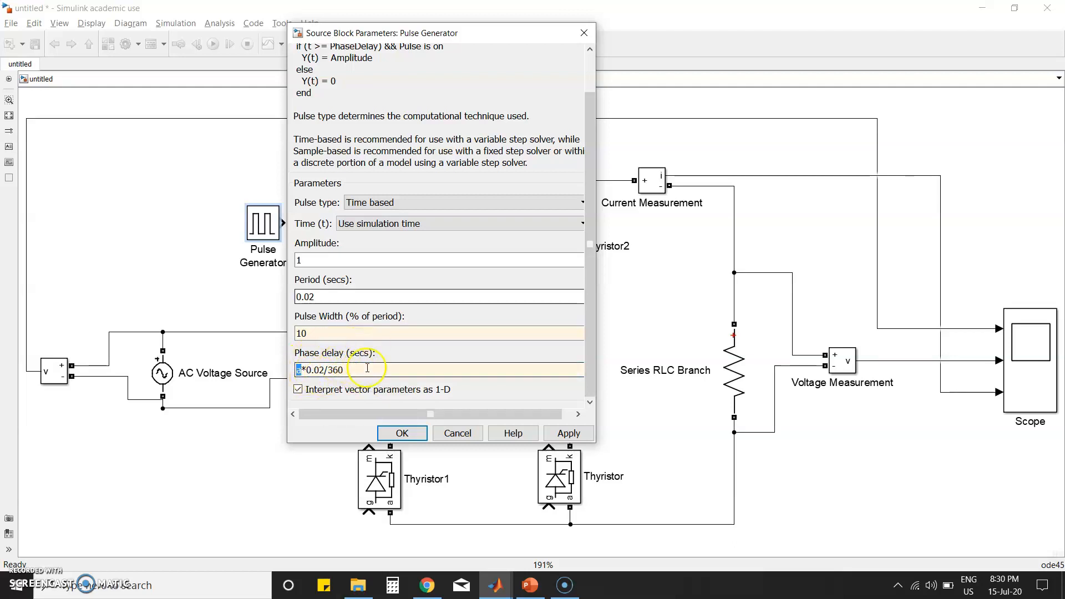
pyautogui.click(403, 434)
# Step: Copy the configured Pulse Generator between Thyristor1 and Thyristor, and review the original block's parameters
pyautogui.click(278, 244)
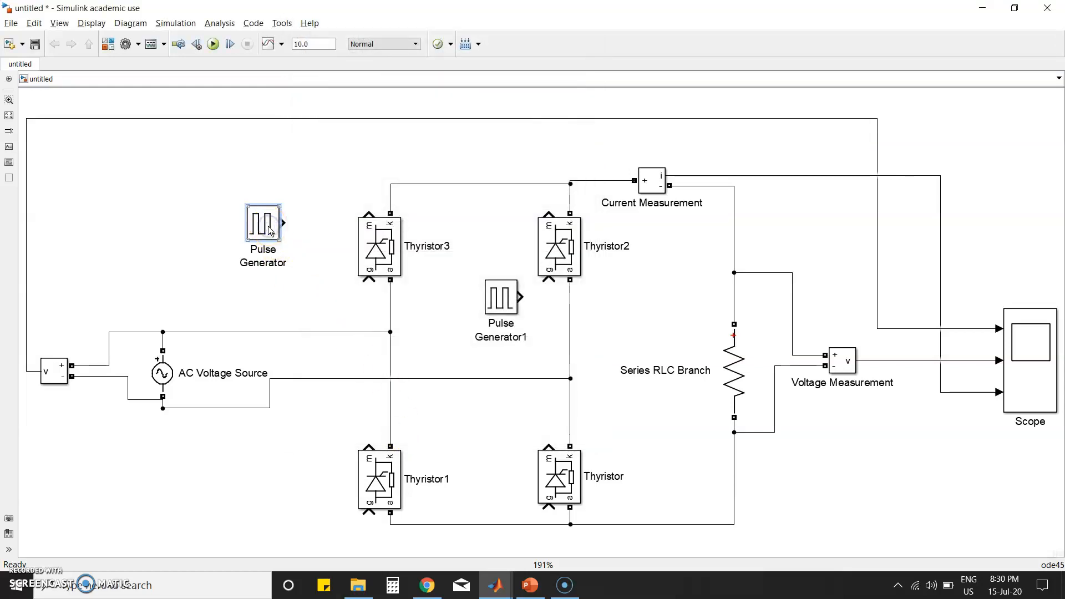
pyautogui.moveTo(268, 225); pyautogui.dragTo(500, 482)
pyautogui.doubleClick(268, 225)
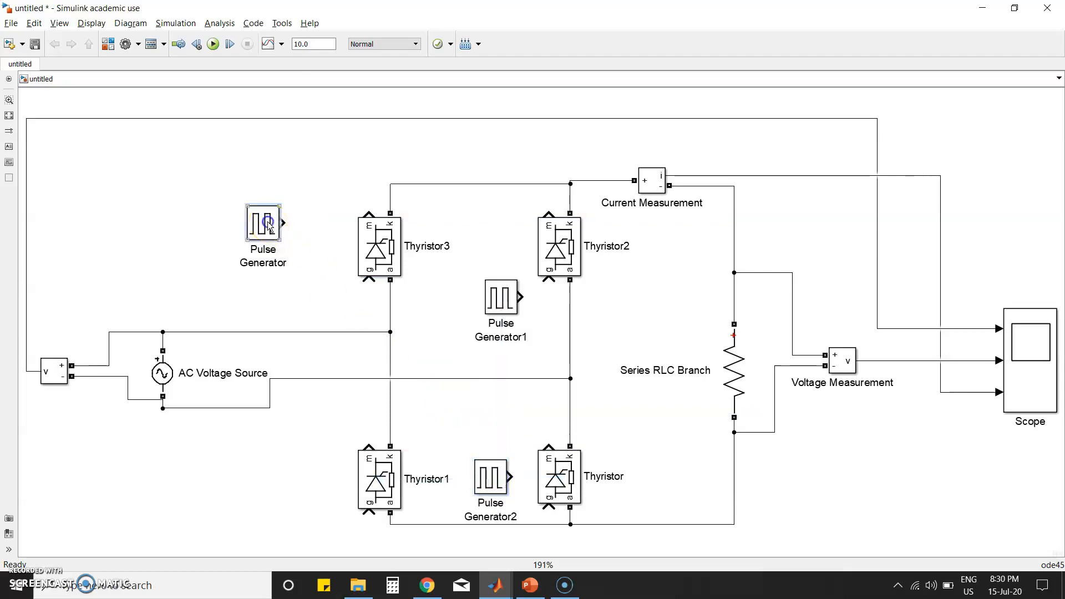
pyautogui.click(590, 381)
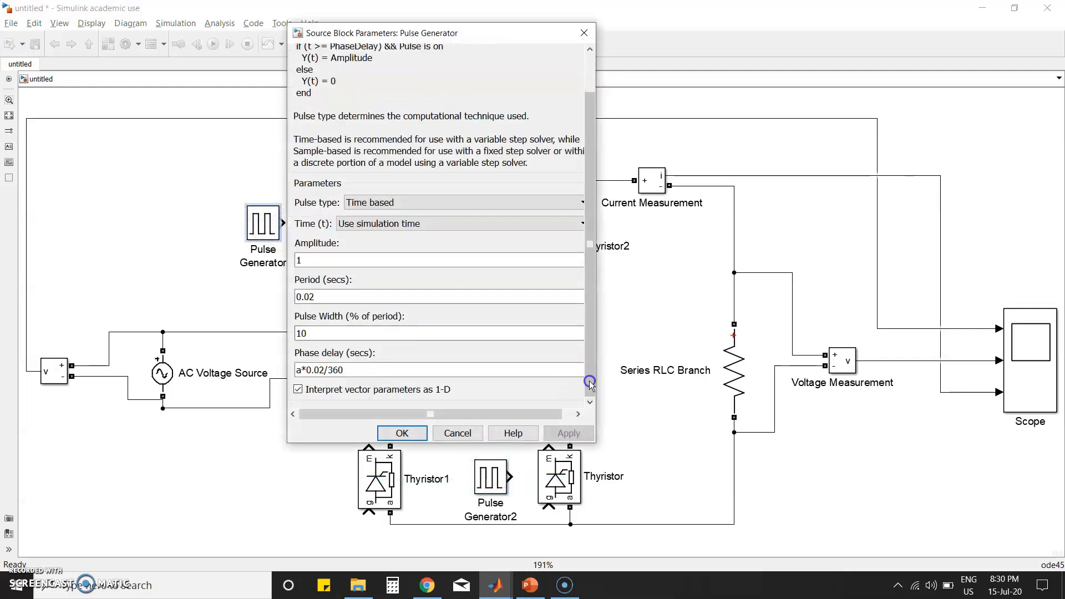
pyautogui.click(409, 433)
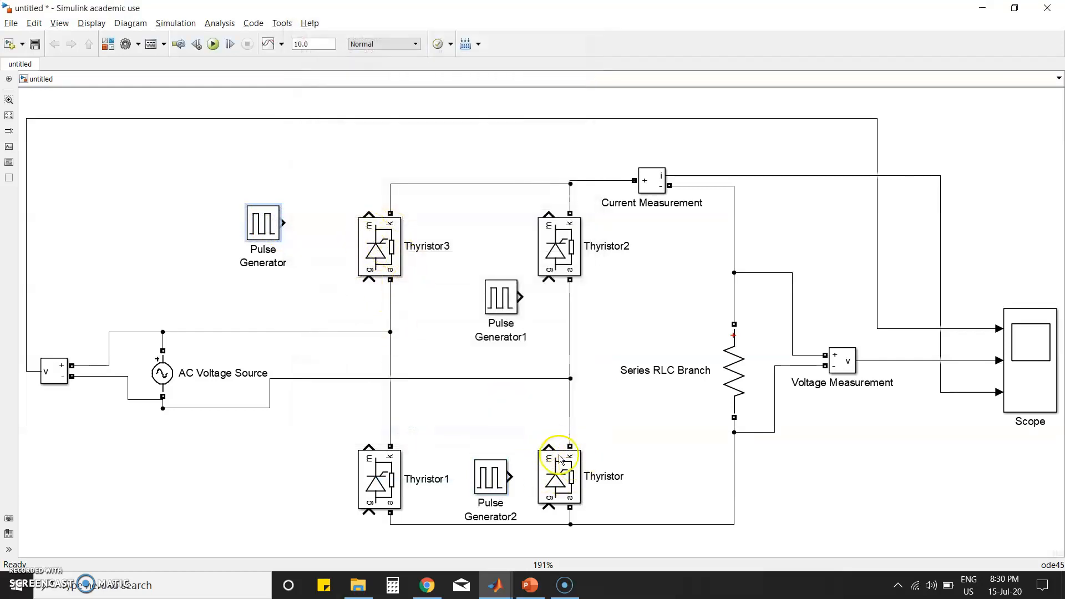
# Step: Move Pulse Generator closer to Thyristor3 and wire it to that gate, and wire Pulse Generator2 to the gate of Thyristor
pyautogui.moveTo(268, 225)
pyautogui.mouseDown()
pyautogui.moveTo(294, 257)
pyautogui.moveTo(369, 282)
pyautogui.mouseUp()
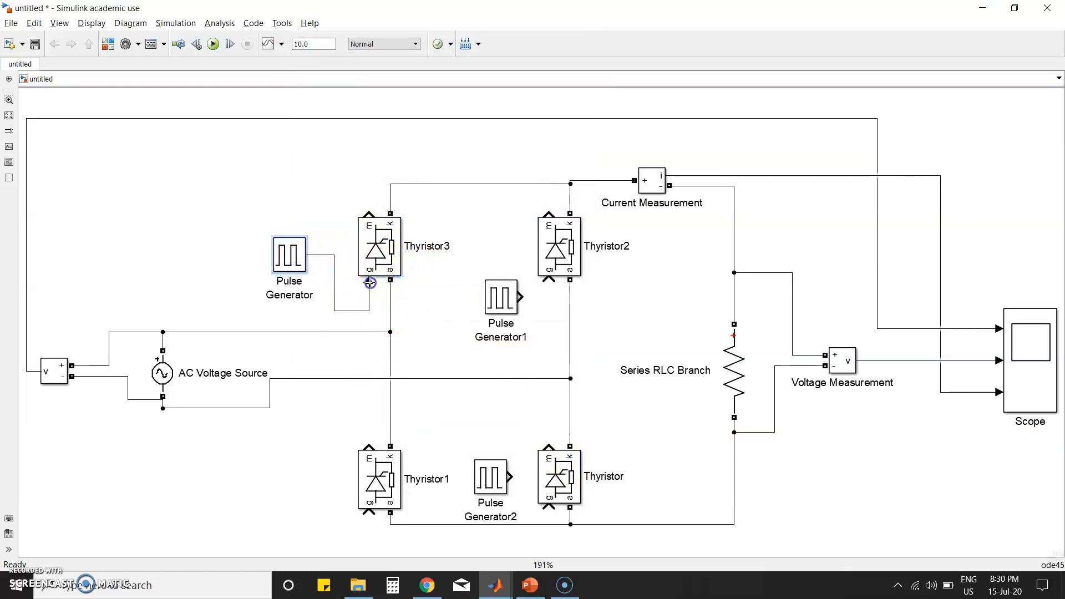
pyautogui.moveTo(511, 477); pyautogui.dragTo(537, 531)
# Step: Shift Pulse Generator1 slightly away from Thyristor2 and set its period to 0.02 seconds and pulse width to 10 %
pyautogui.moveTo(513, 288); pyautogui.dragTo(502, 278)
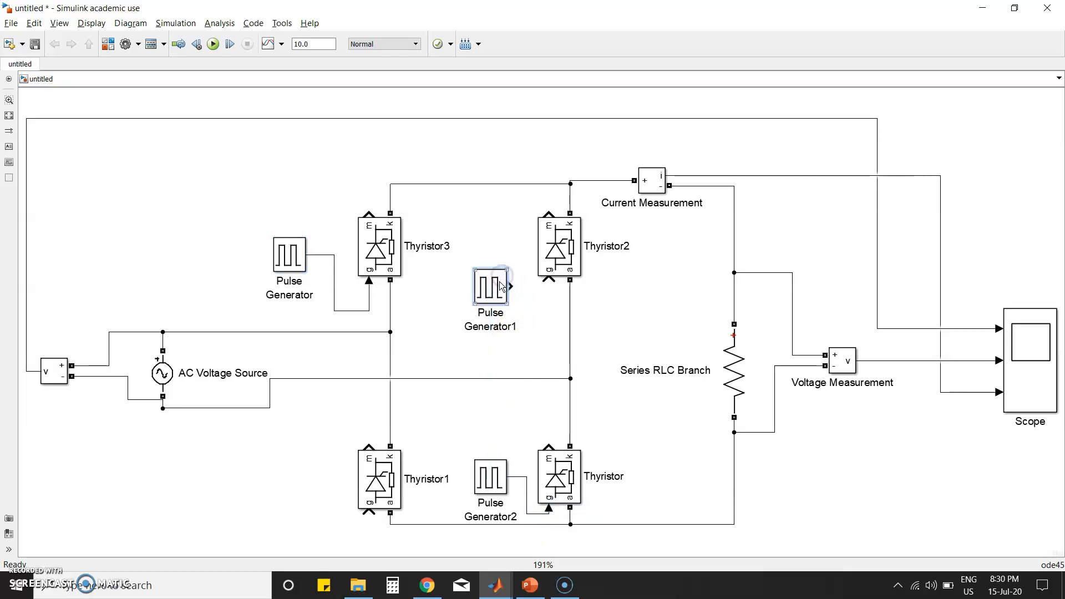
pyautogui.doubleClick(500, 286)
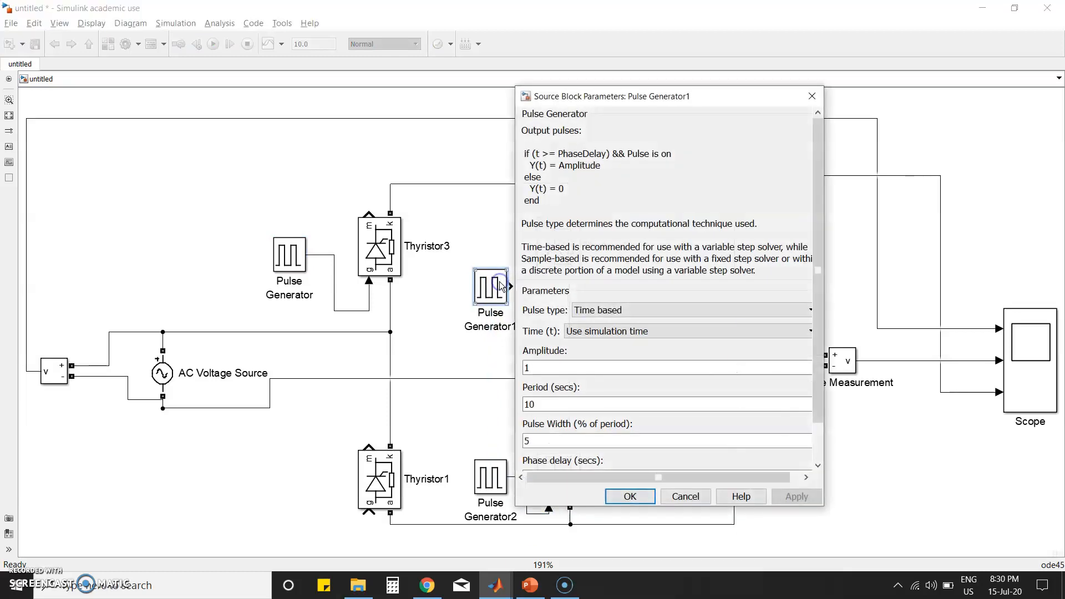
pyautogui.click(818, 434)
pyautogui.doubleClick(578, 357)
pyautogui.write('0.02')
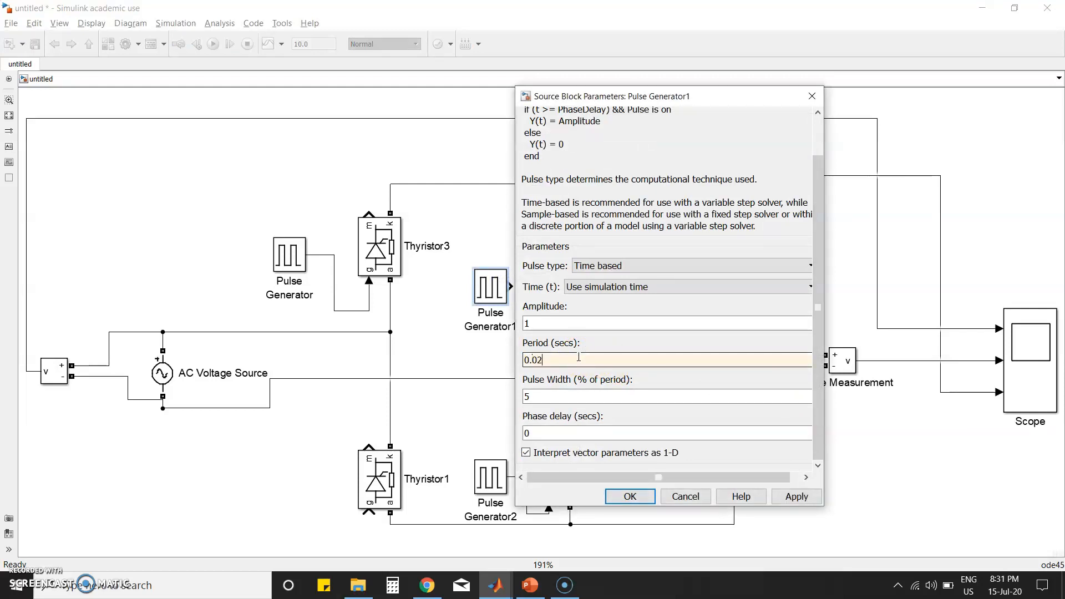
pyautogui.doubleClick(548, 395)
pyautogui.write('10')
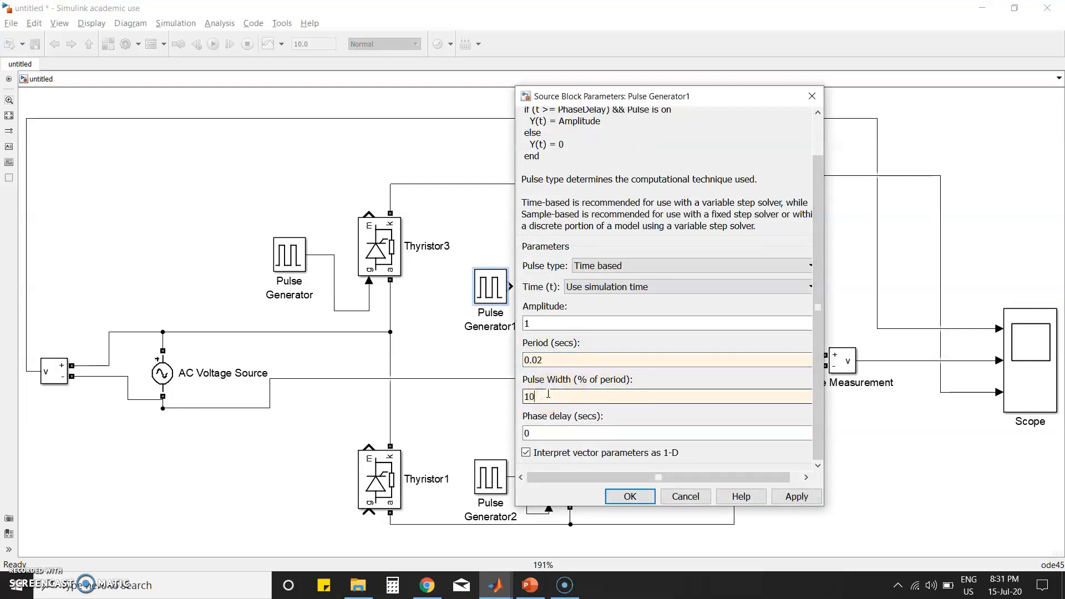
# Step: Set Pulse Generator1's phase delay to (a+180)*0.02/360 and wire its output to the gate of Thyristor2
pyautogui.doubleClick(537, 433)
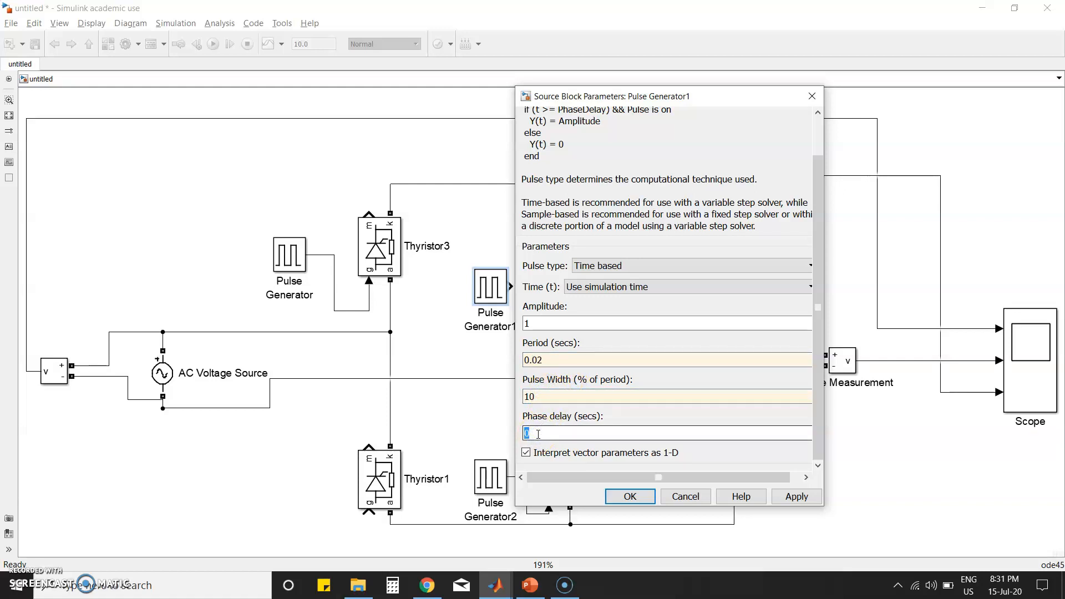
pyautogui.write('(a+180)*0.02/360')
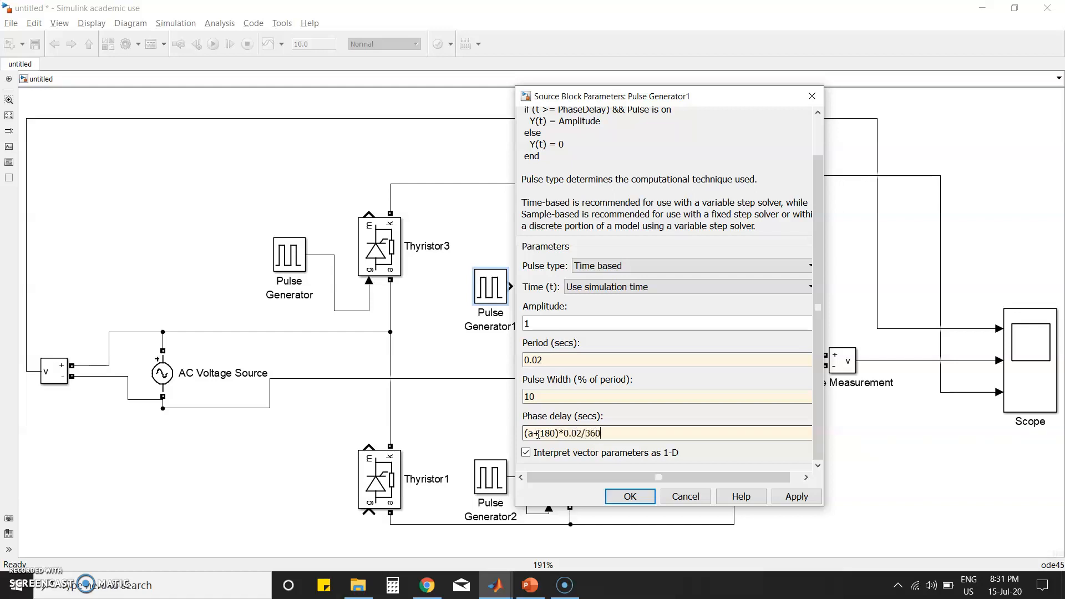
pyautogui.press('Return')
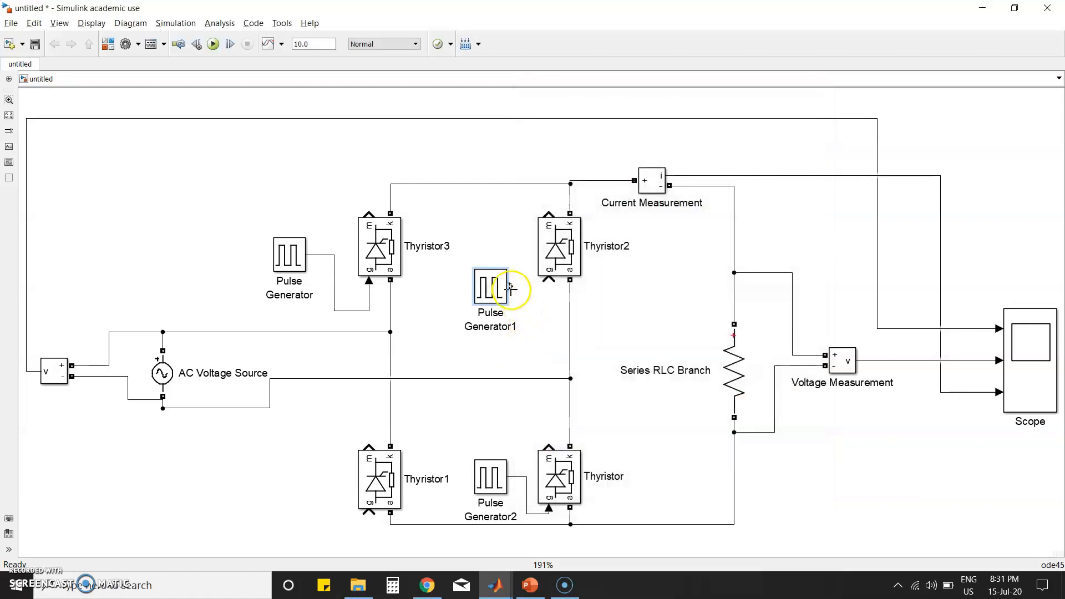
pyautogui.moveTo(509, 289); pyautogui.dragTo(552, 280)
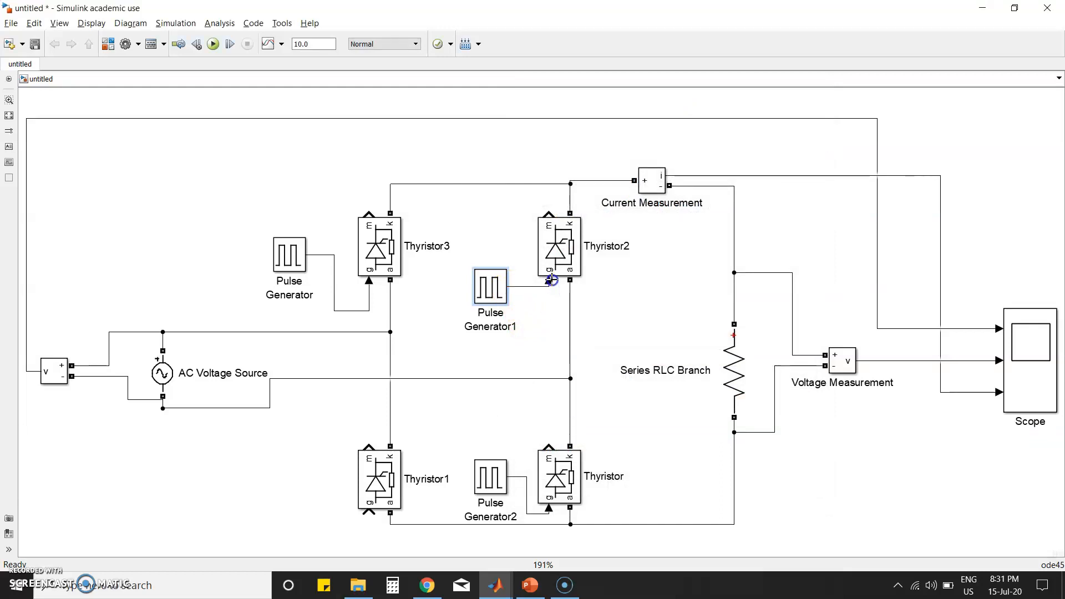
# Step: Paste a copy of Pulse Generator1 beside Thyristor1 and wire it to the gate of Thyristor1
pyautogui.click(491, 294)
pyautogui.hotkey('ctrl', 'c')
pyautogui.click(306, 460)
pyautogui.hotkey('ctrl', 'v')
pyautogui.moveTo(333, 483)
pyautogui.mouseDown()
pyautogui.moveTo(300, 493)
pyautogui.moveTo(371, 514)
pyautogui.mouseUp()
pyautogui.click(325, 455)
# Step: Add a powergui block from the library's Recently Used Blocks in the empty area above the AC Voltage Source
pyautogui.hotkey('alt', 'Tab')
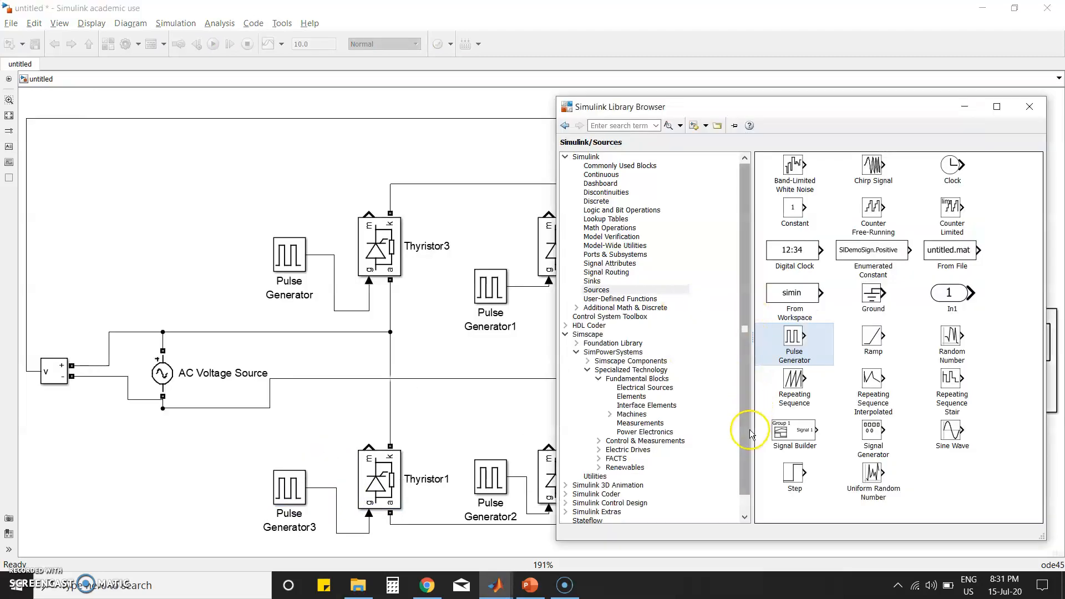
pyautogui.scroll(-1, 743, 455)
pyautogui.click(606, 511)
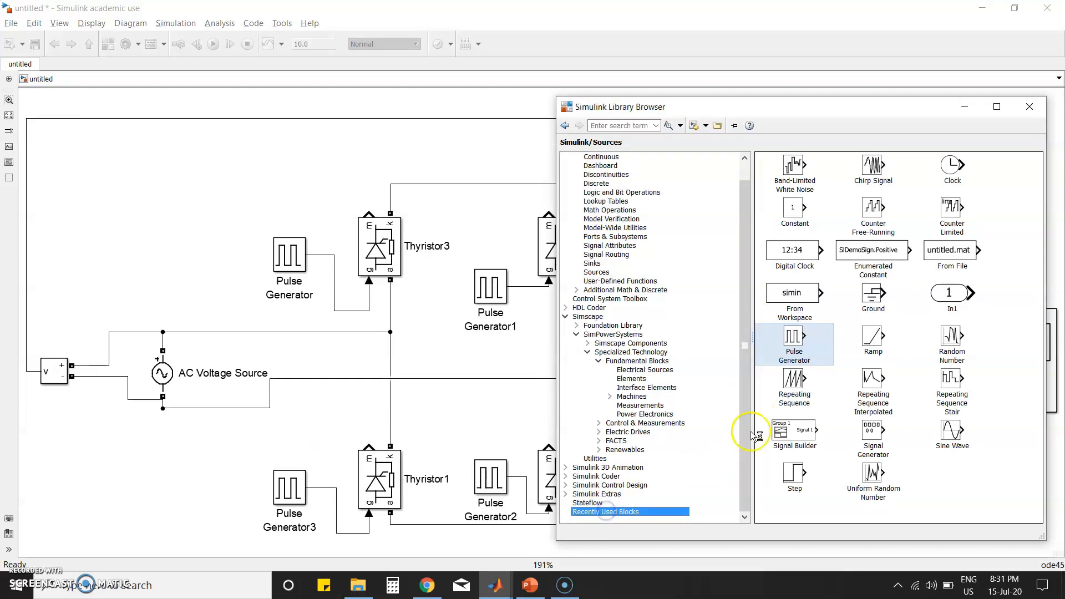
pyautogui.moveTo(873, 259); pyautogui.dragTo(195, 176)
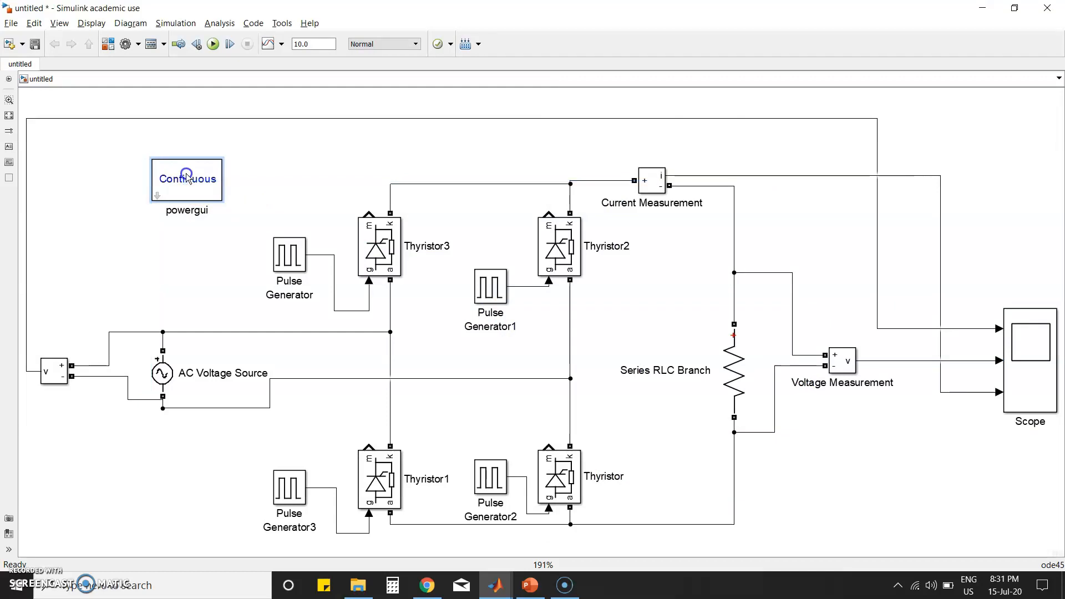
# Step: Review the phase delay expression of the Pulse Generator driving Thyristor3 and close its parameters
pyautogui.doubleClick(288, 255)
pyautogui.scroll(-2, 615, 413)
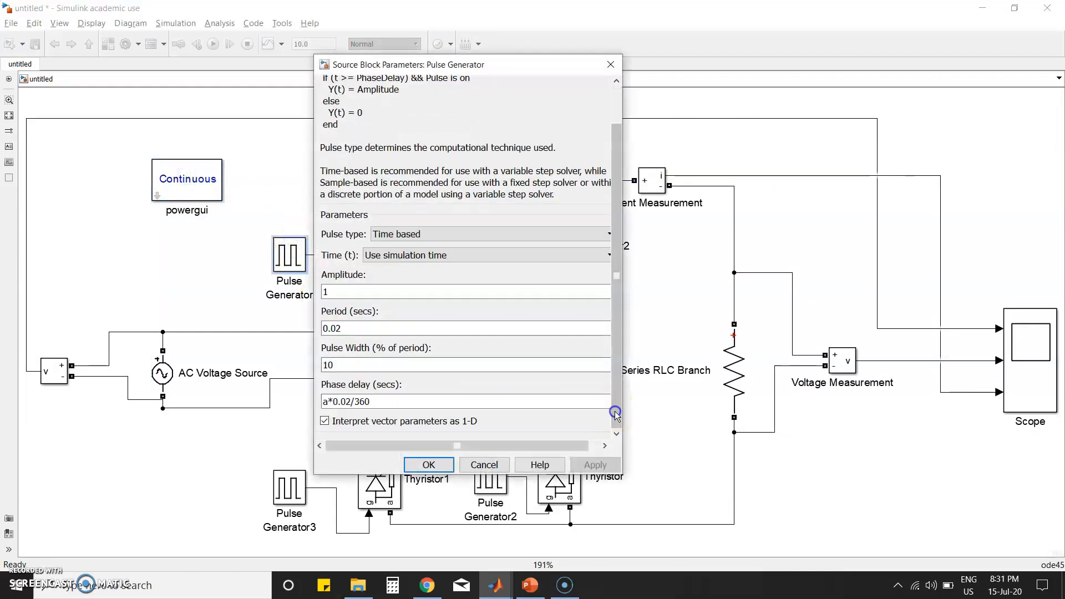
pyautogui.tripleClick(326, 403)
pyautogui.click(327, 403)
pyautogui.click(418, 467)
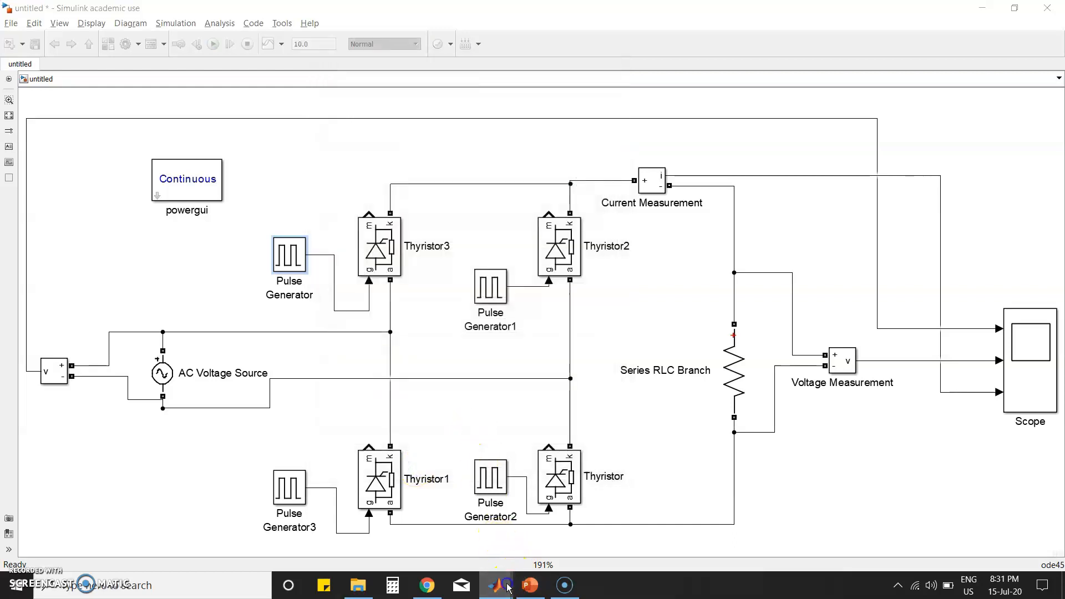
# Step: Switch to the MATLAB Command Window, assign the firing angle a=30, and return to the Simulink model
pyautogui.moveTo(496, 584)
pyautogui.click(389, 534)
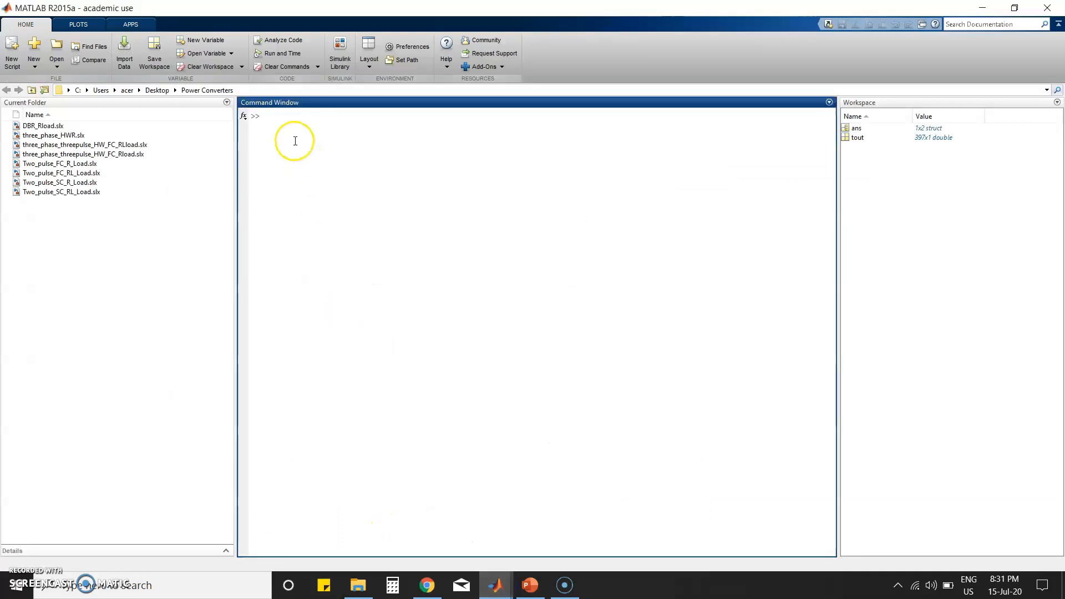
pyautogui.write('a=30')
pyautogui.press('Return')
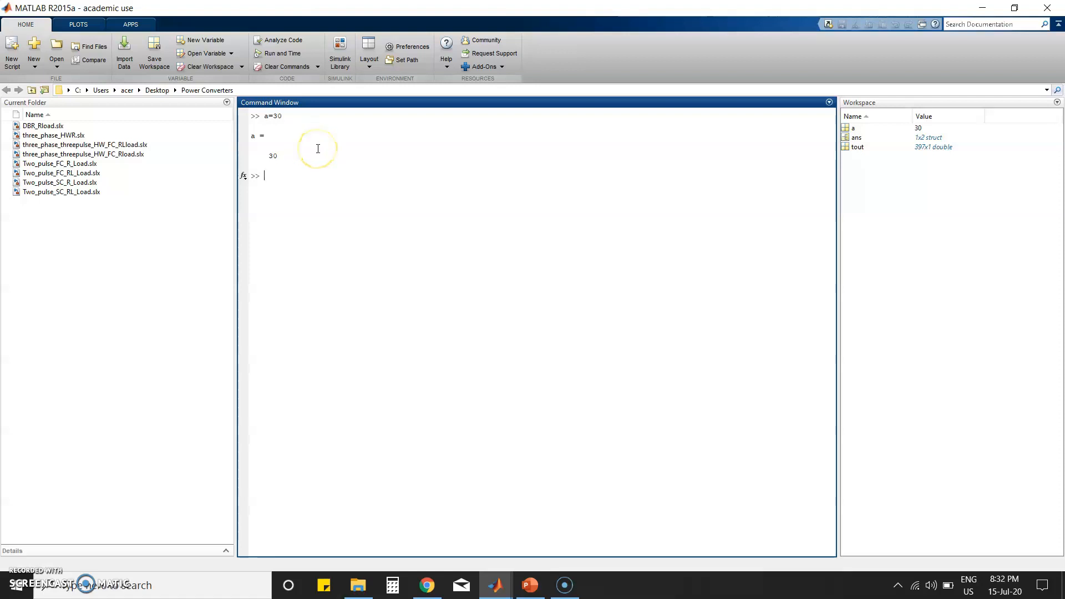
pyautogui.click(982, 8)
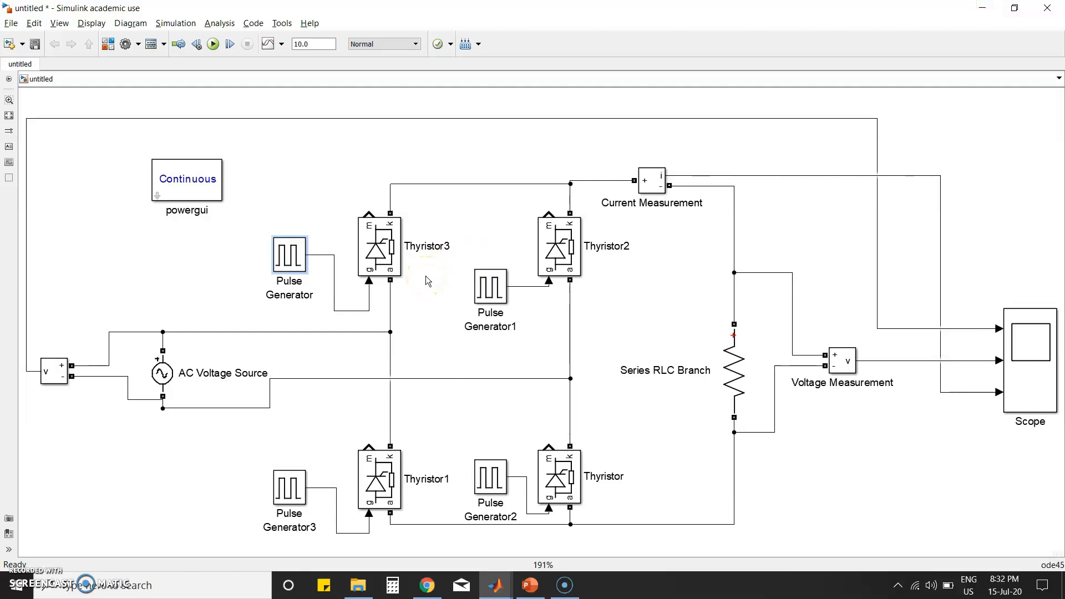
# Step: Set the AC Voltage Source's peak amplitude to 325 V and its frequency to 50 Hz
pyautogui.doubleClick(164, 373)
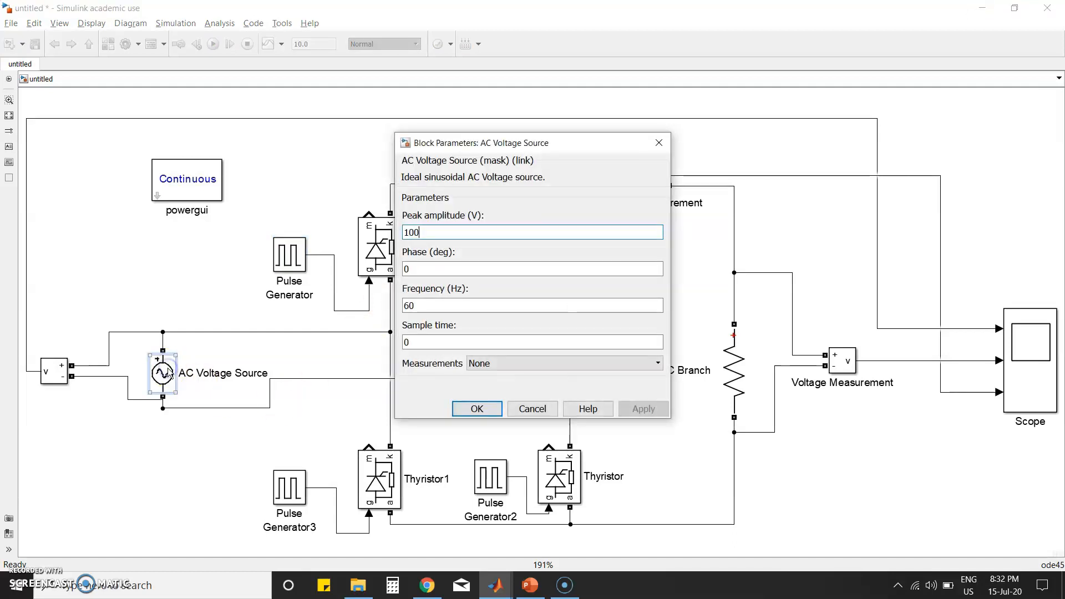
pyautogui.doubleClick(442, 234)
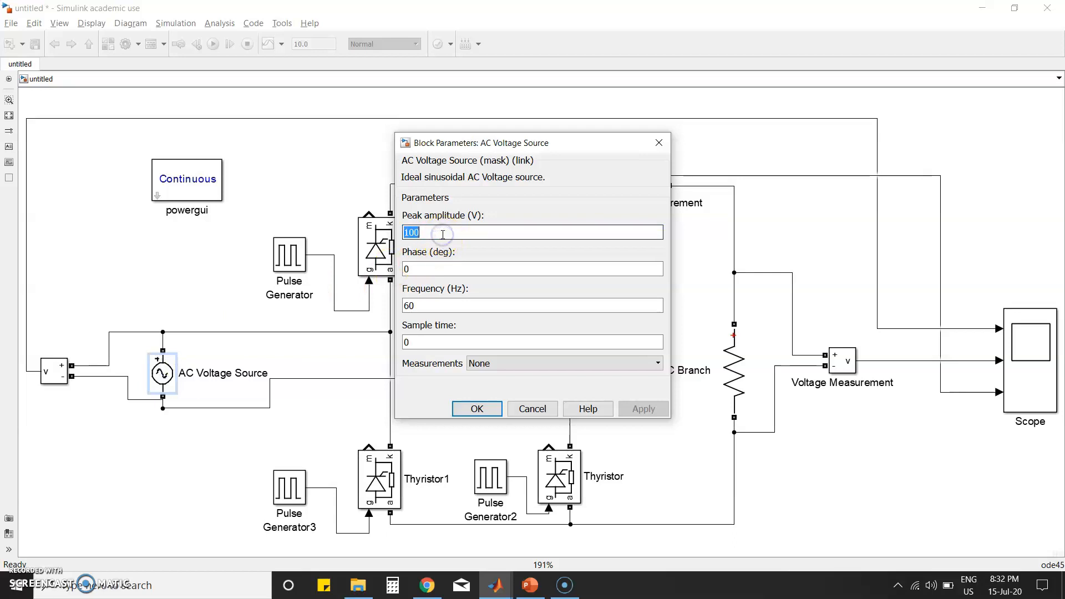
pyautogui.write('325')
pyautogui.doubleClick(425, 304)
pyautogui.write('50')
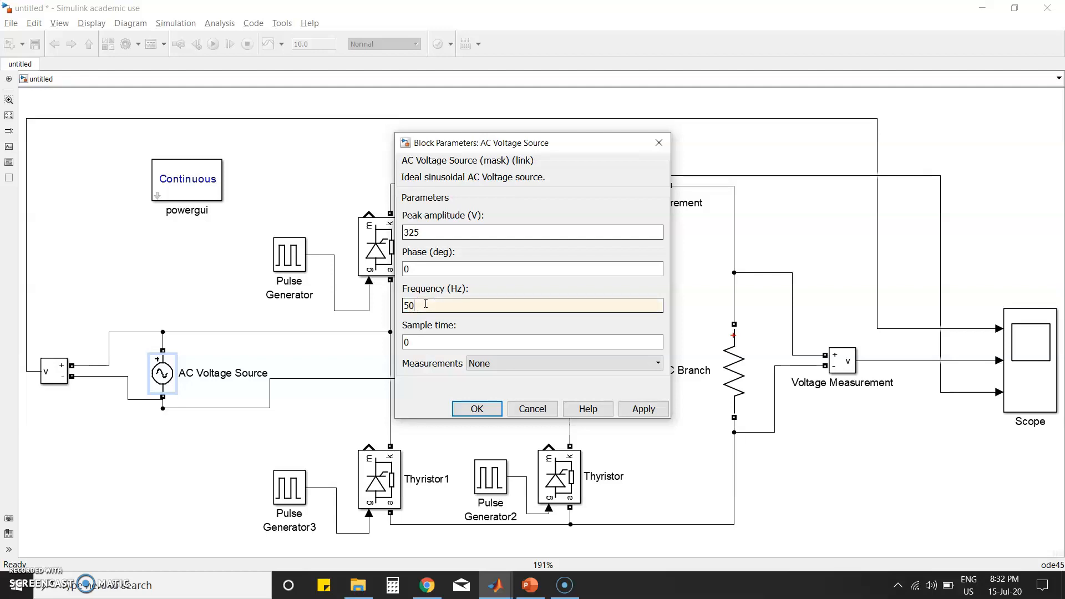
pyautogui.click(476, 410)
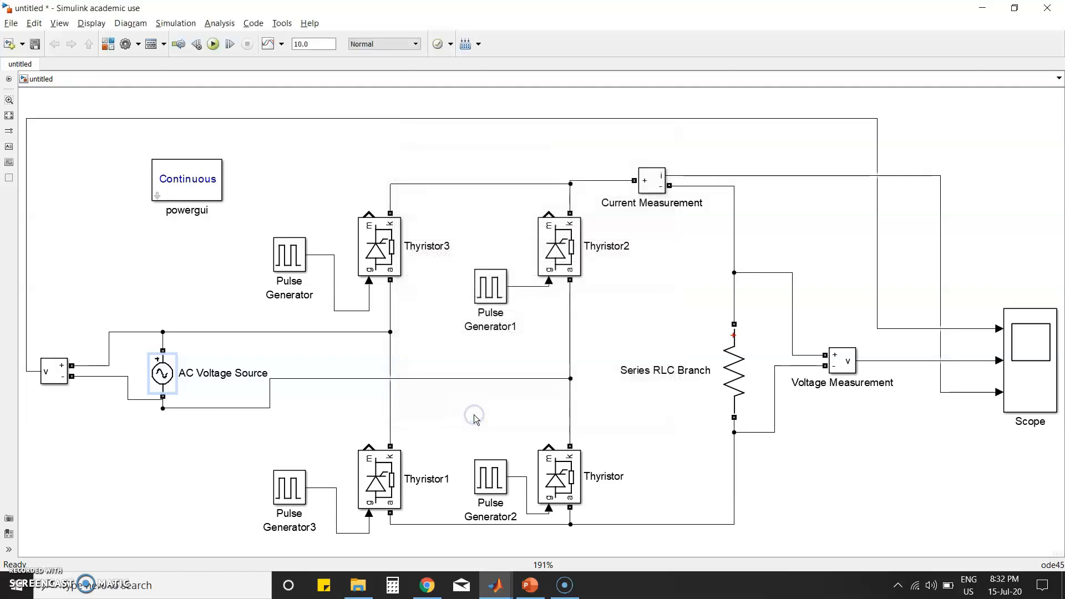
pyautogui.click(827, 434)
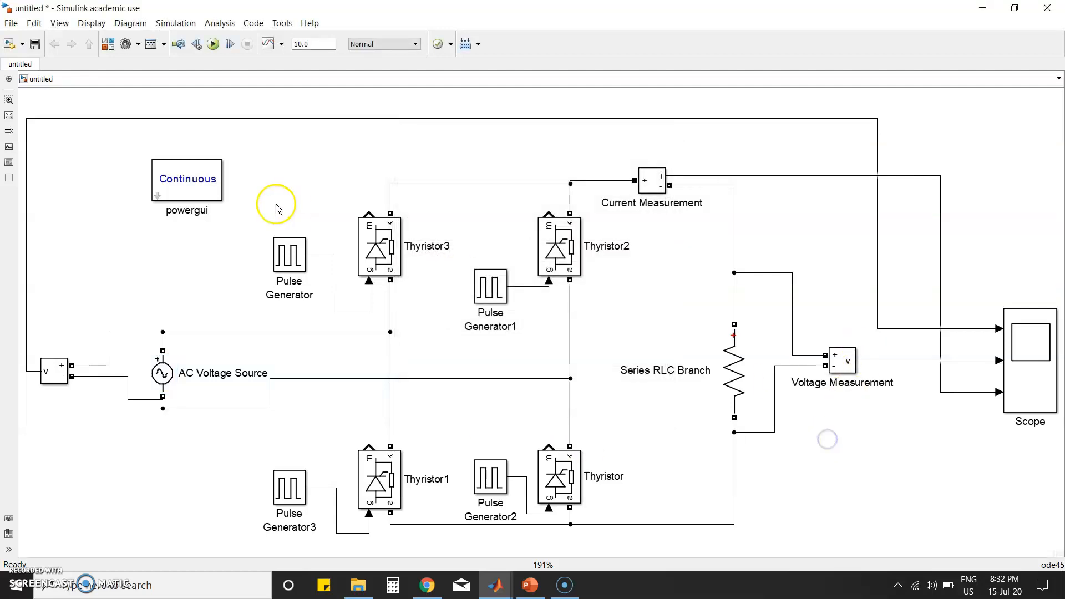
# Step: Set the simulation stop time to 0.1 and run the model
pyautogui.doubleClick(305, 43)
pyautogui.write('0.')
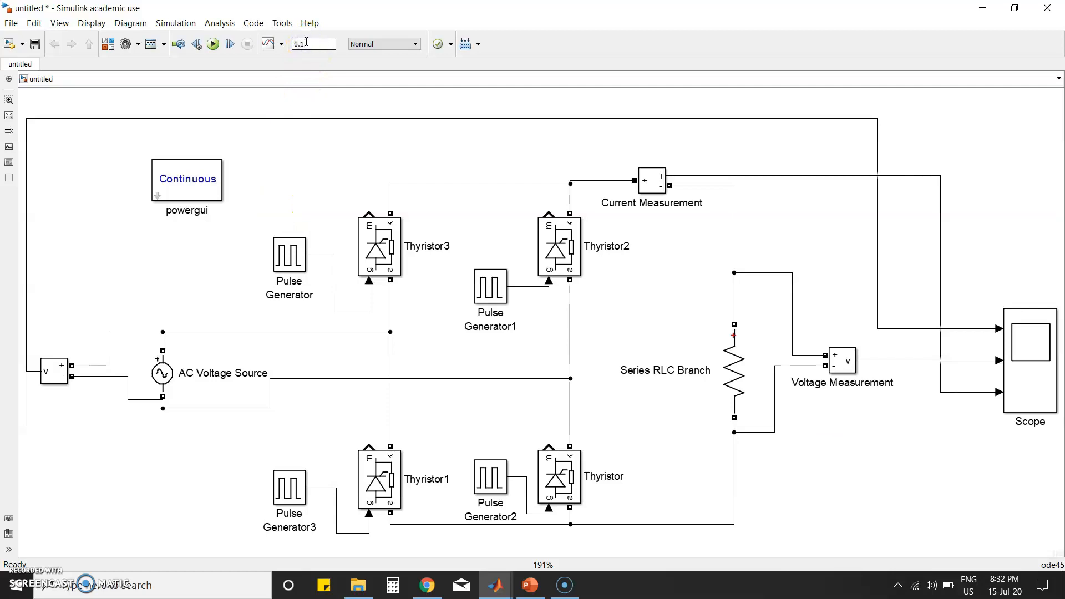
pyautogui.click(214, 46)
pyautogui.click(322, 139)
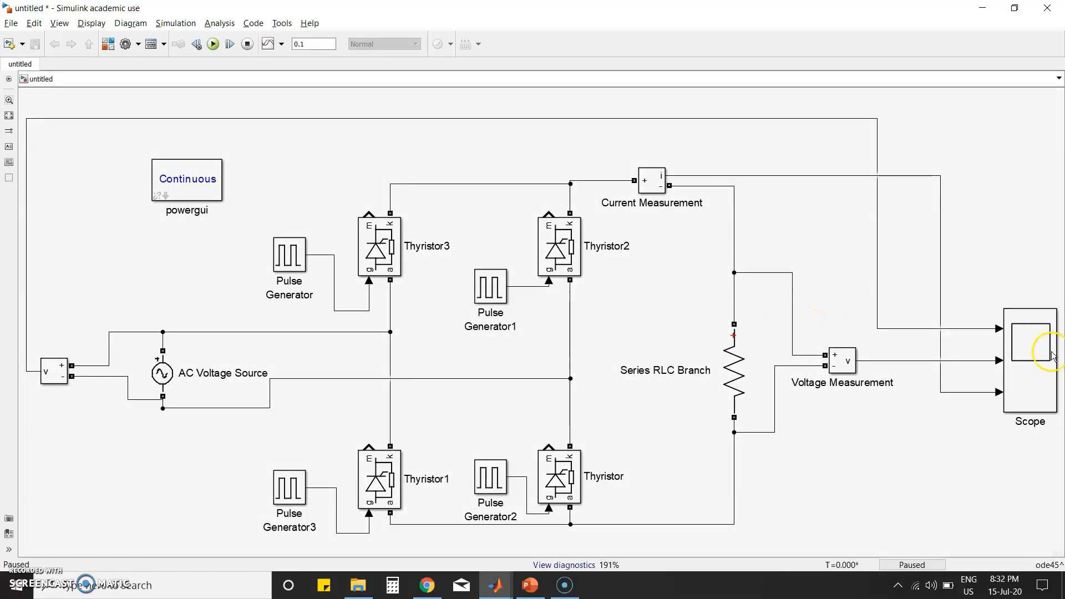
# Step: Continue the paused simulation and autoscale the Scope's input voltage, output voltage and output current plots
pyautogui.click(1011, 367)
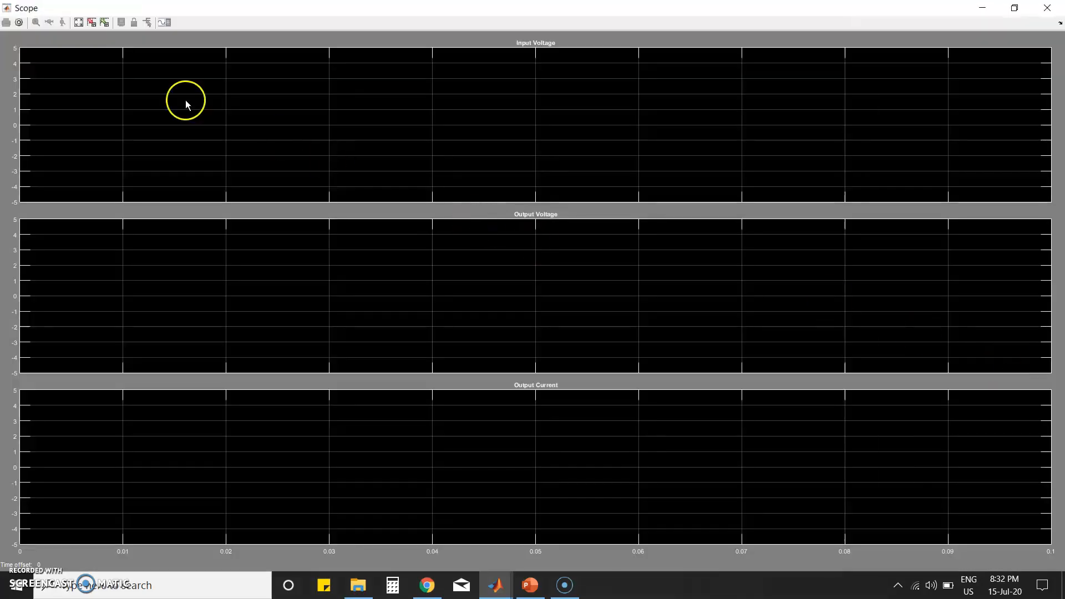
pyautogui.click(79, 23)
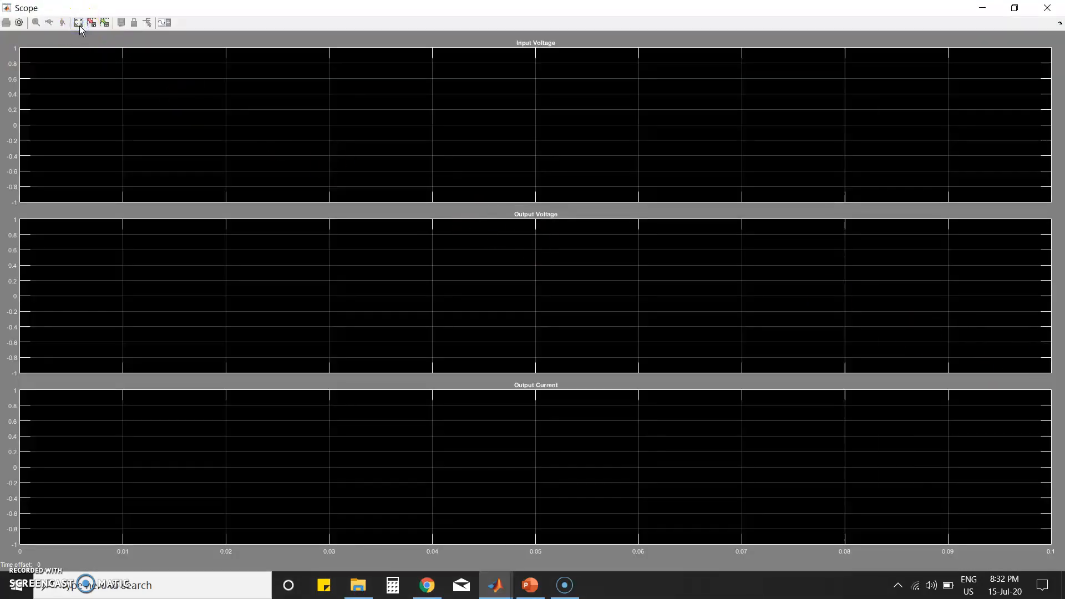
pyautogui.click(1055, 9)
pyautogui.click(215, 45)
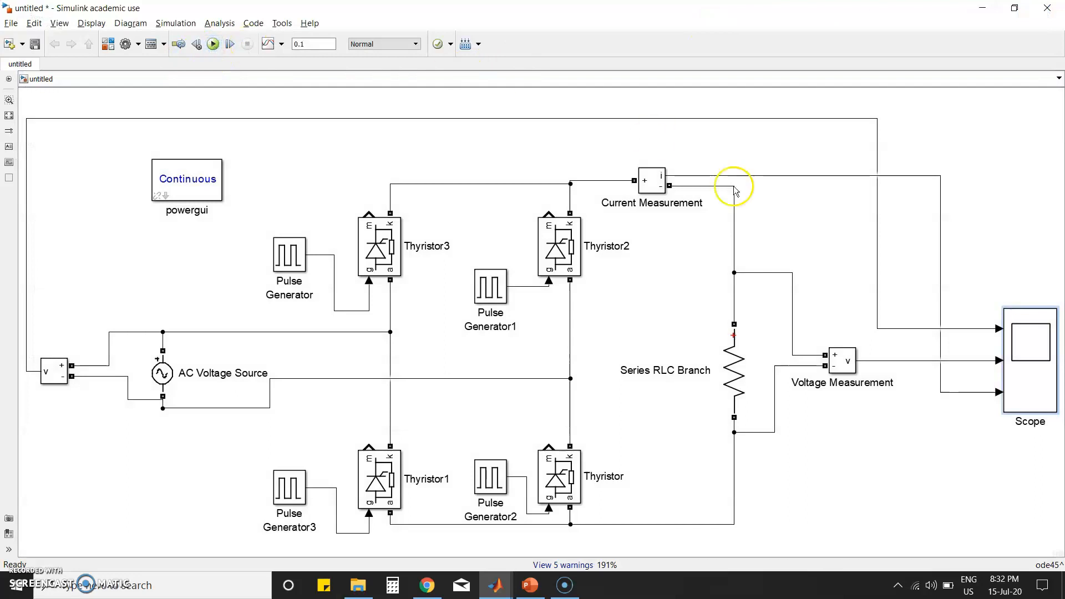
pyautogui.doubleClick(1030, 351)
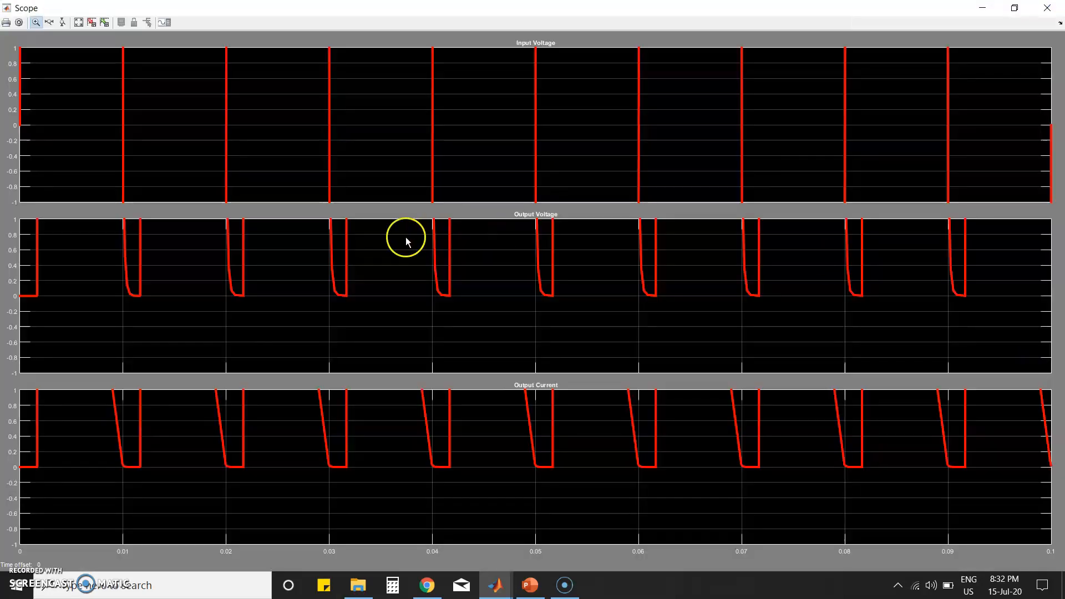
pyautogui.click(79, 25)
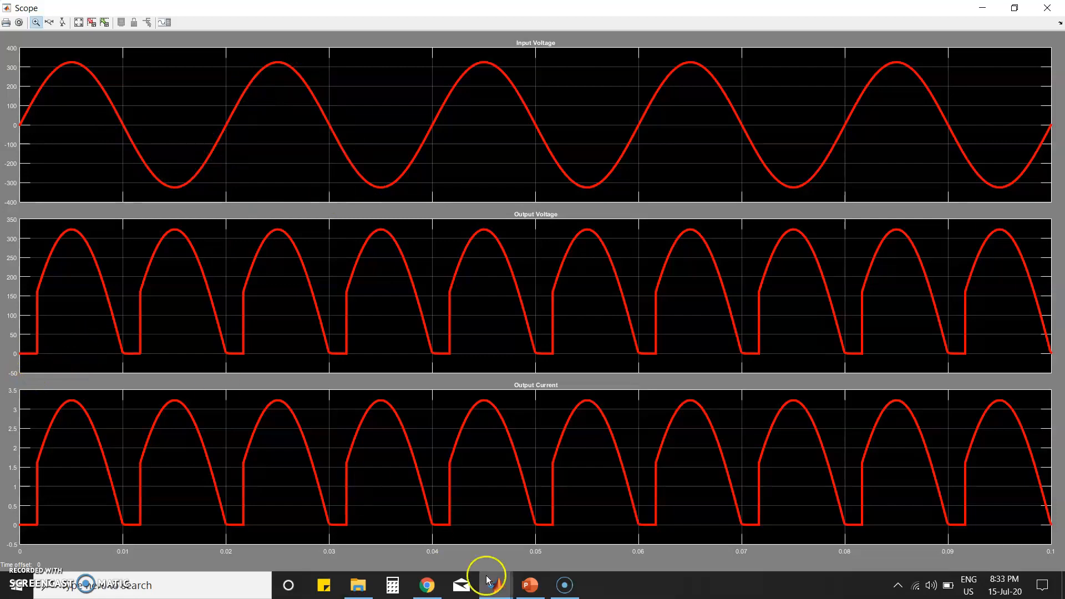
# Step: Switch to the PowerPoint lecture, compare the Output Waveform slide 15 with the Scope plots, and close the Scope
pyautogui.click(536, 592)
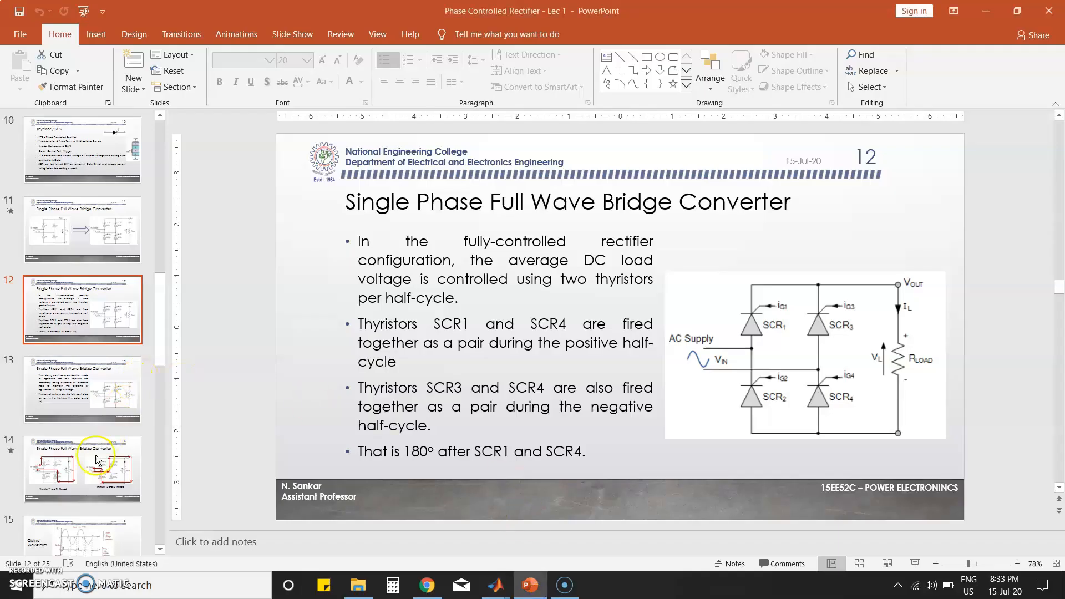
pyautogui.click(95, 456)
pyautogui.press('Down')
pyautogui.press('Down')
pyautogui.press('Up')
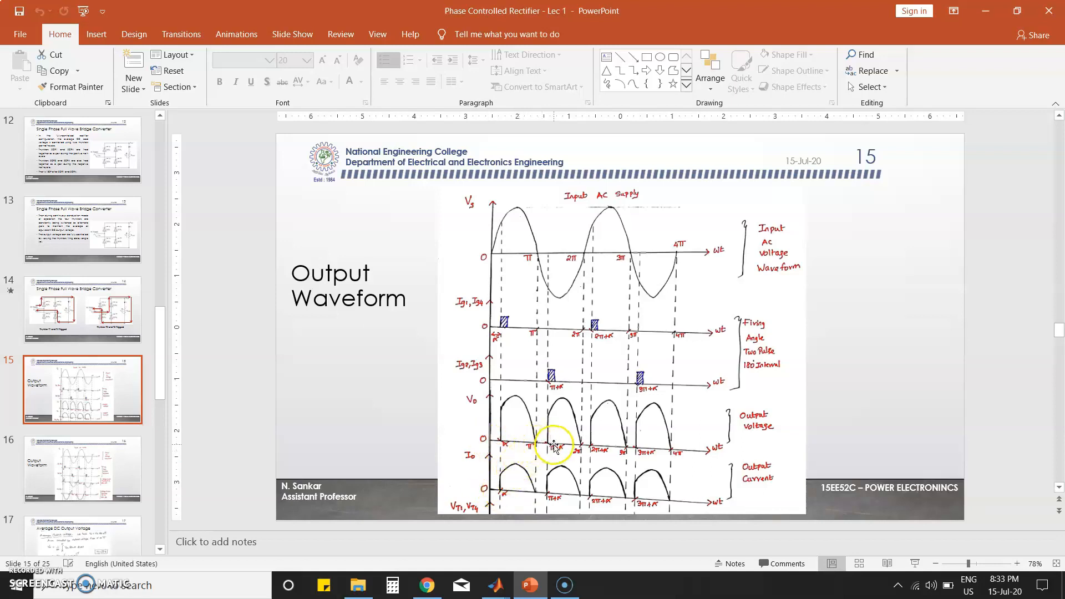
pyautogui.moveTo(496, 585)
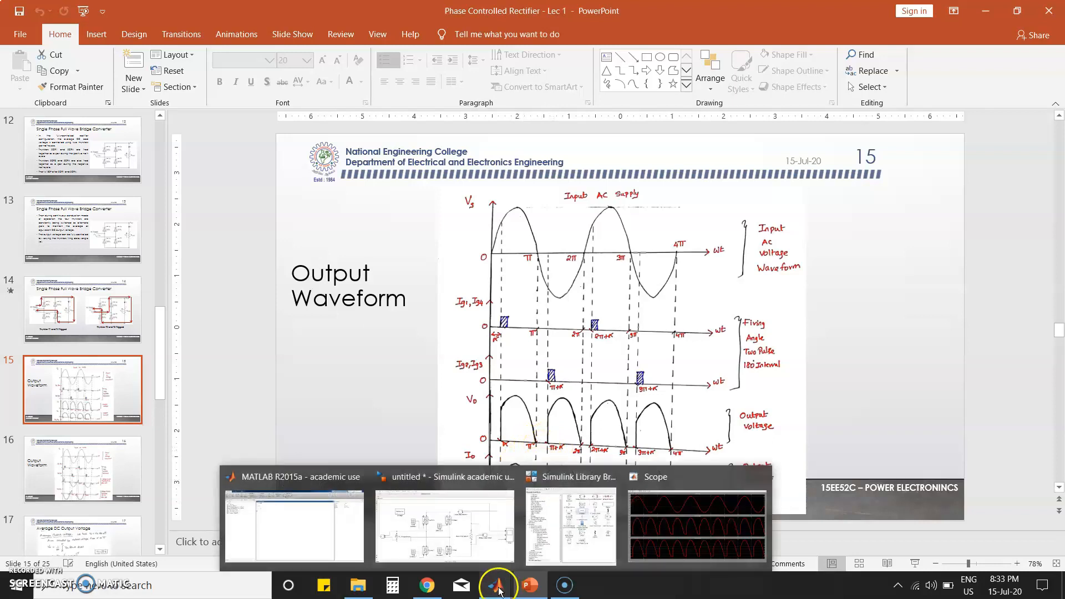
pyautogui.click(647, 533)
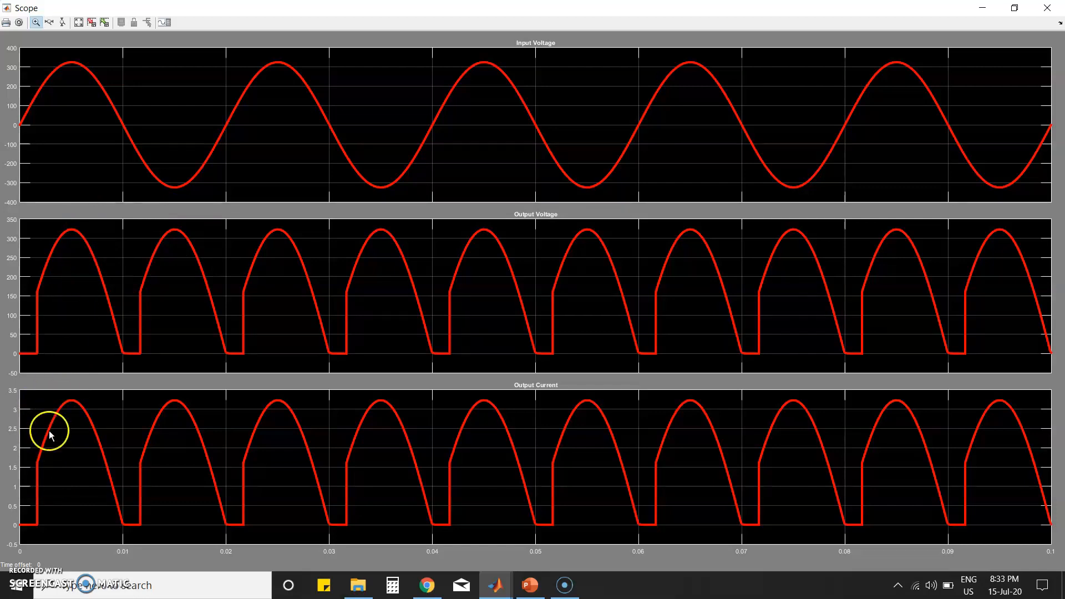
pyautogui.click(1051, 10)
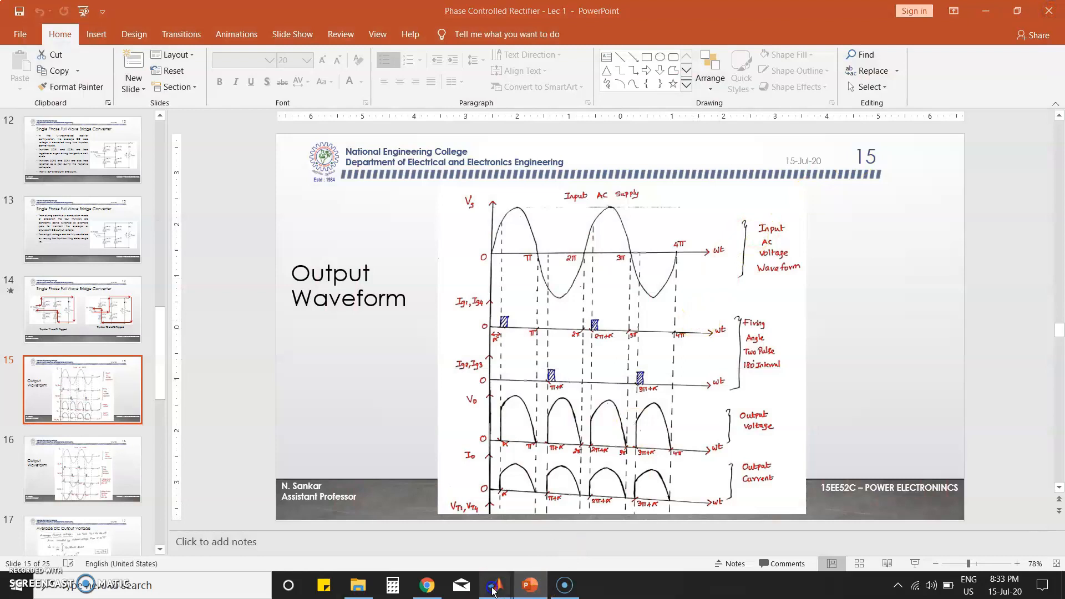
# Step: Return to the Simulink model and change the Series RLC Branch to type RL with an inductance of 1 H
pyautogui.moveTo(495, 584)
pyautogui.click(497, 542)
pyautogui.doubleClick(733, 355)
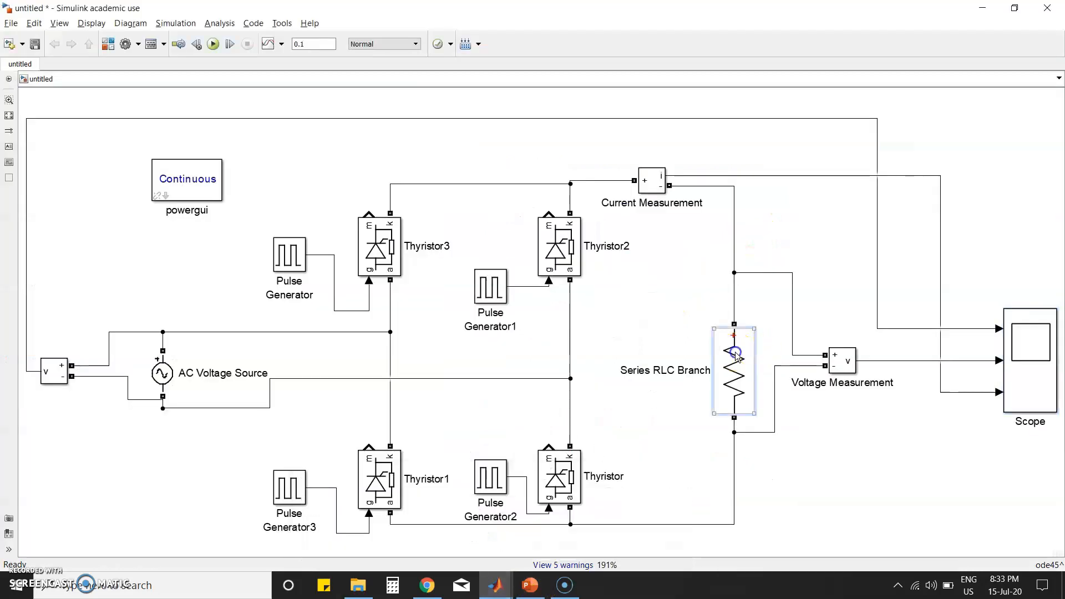
pyautogui.click(541, 280)
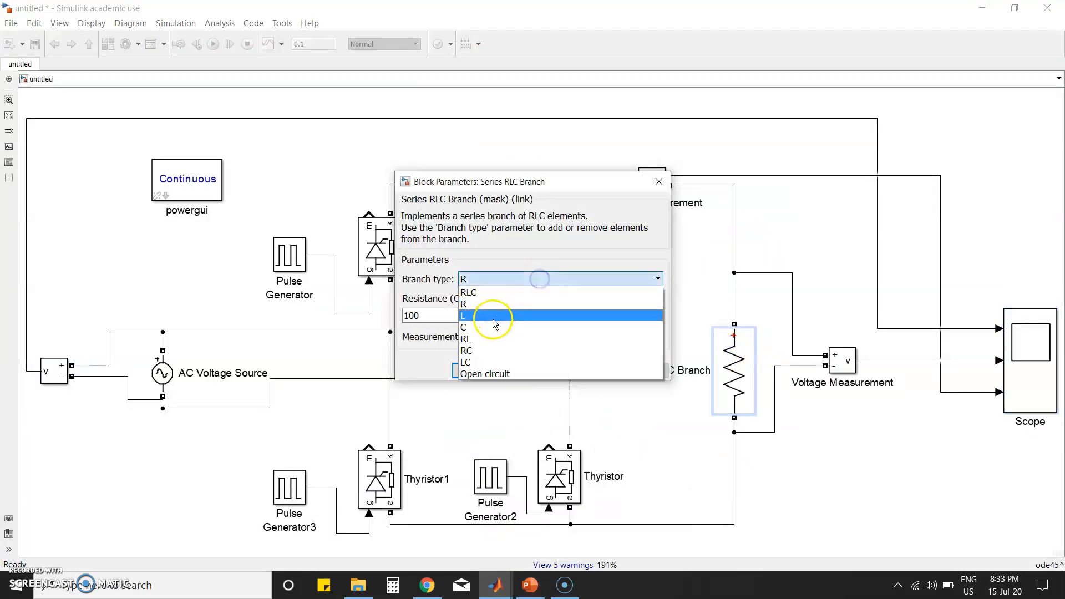
pyautogui.click(481, 339)
pyautogui.doubleClick(417, 352)
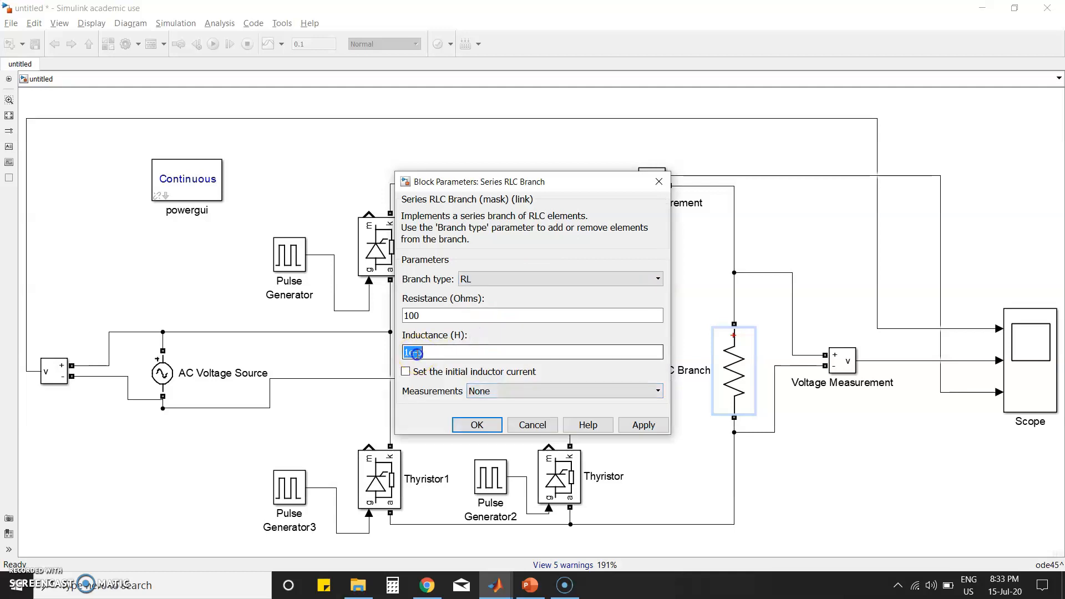
pyautogui.write('1')
pyautogui.click(476, 425)
# Step: Simulate the converter with the RL load, autoscale the Scope plots to examine the waveforms, and close the Scope
pyautogui.click(221, 277)
pyautogui.click(213, 43)
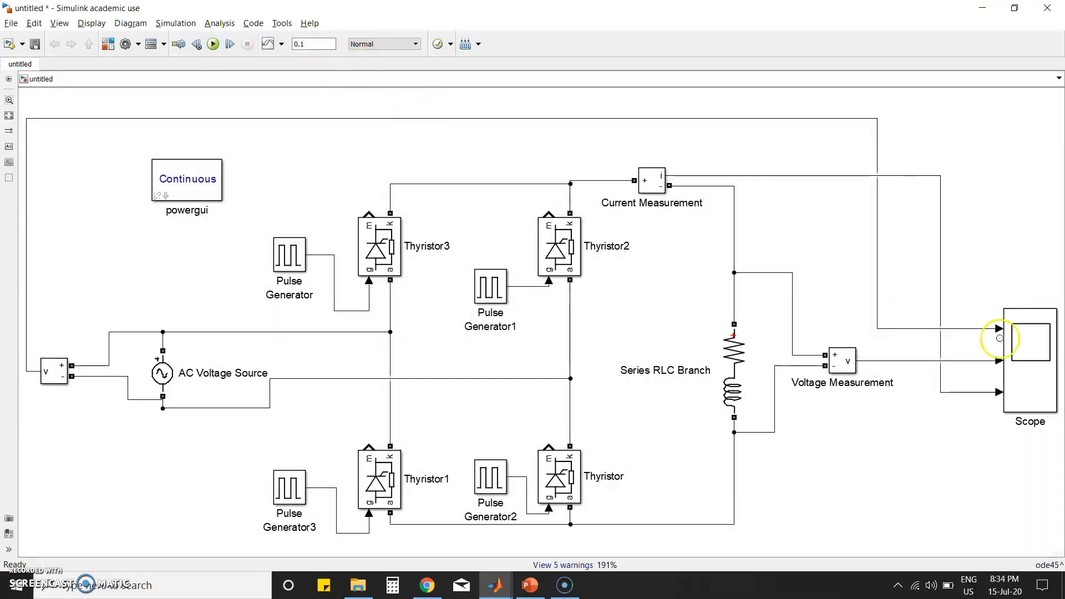
pyautogui.doubleClick(1026, 363)
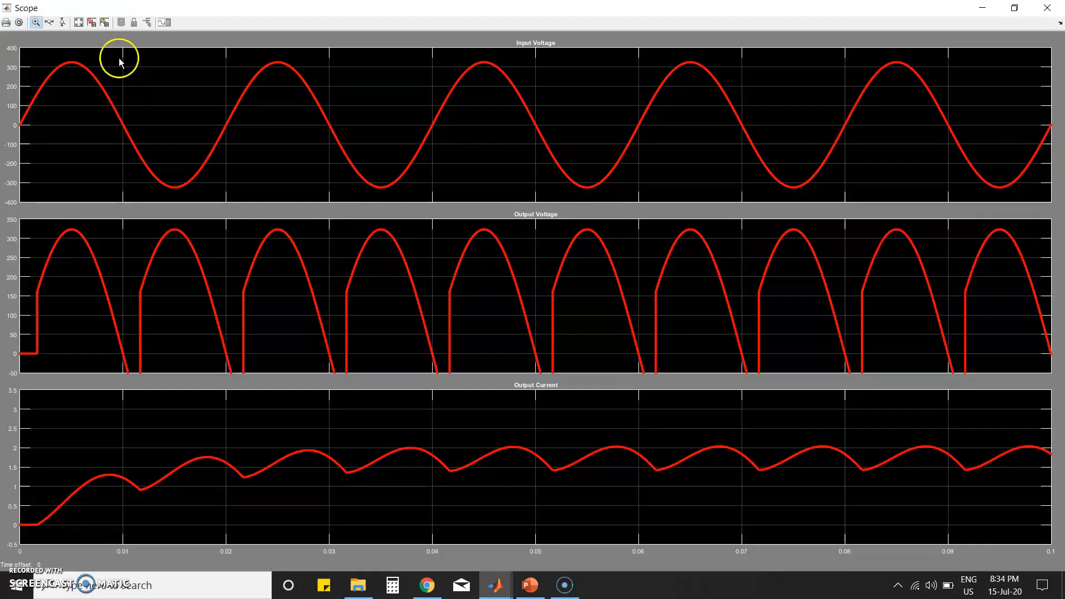
pyautogui.click(81, 23)
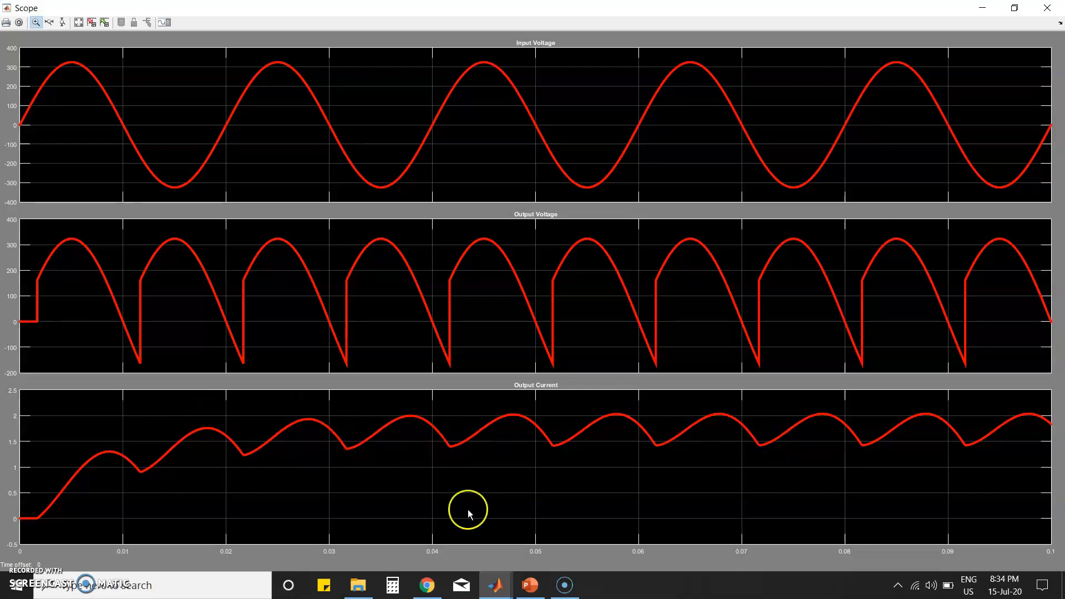
pyautogui.click(1048, 15)
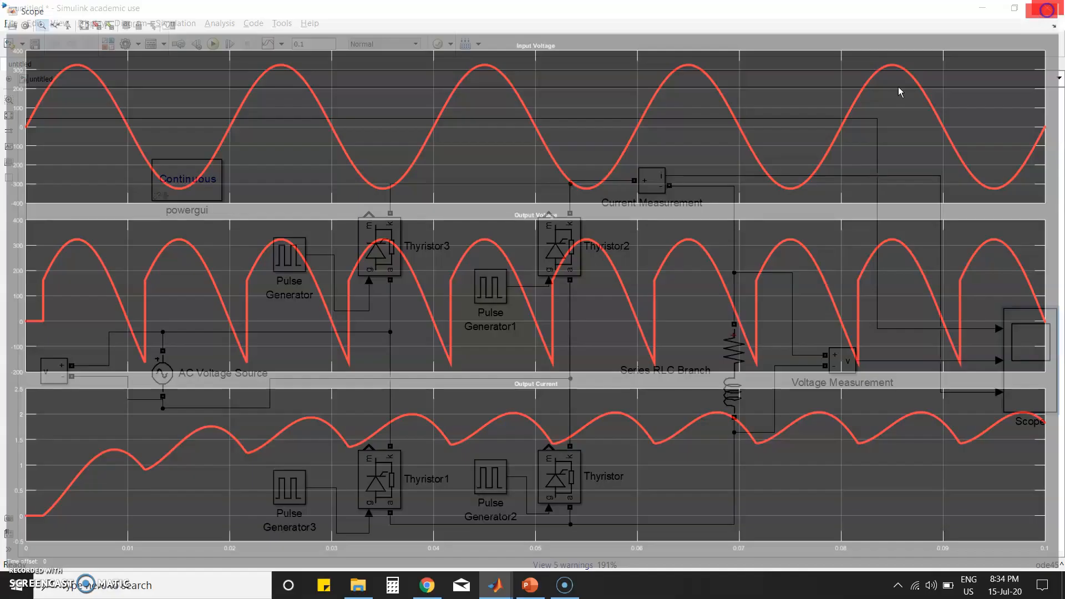
# Step: Switch to the MATLAB Command Window, assign the firing angle a=0, and return to the Simulink model
pyautogui.moveTo(499, 586)
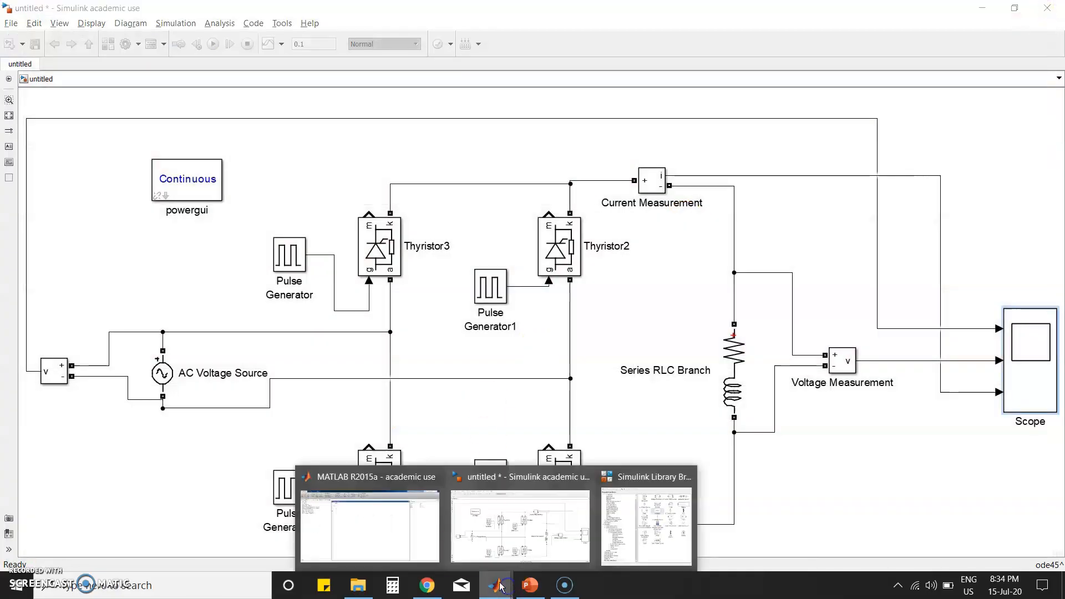
pyautogui.click(389, 527)
pyautogui.click(268, 179)
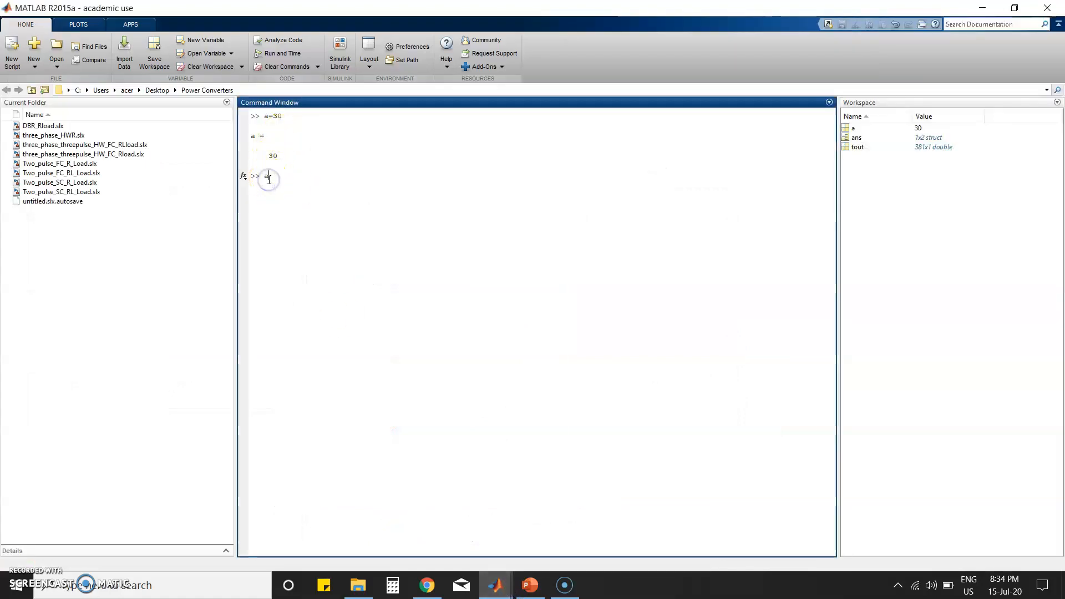
pyautogui.write('a')
pyautogui.hotkey('alt', 'Tab')
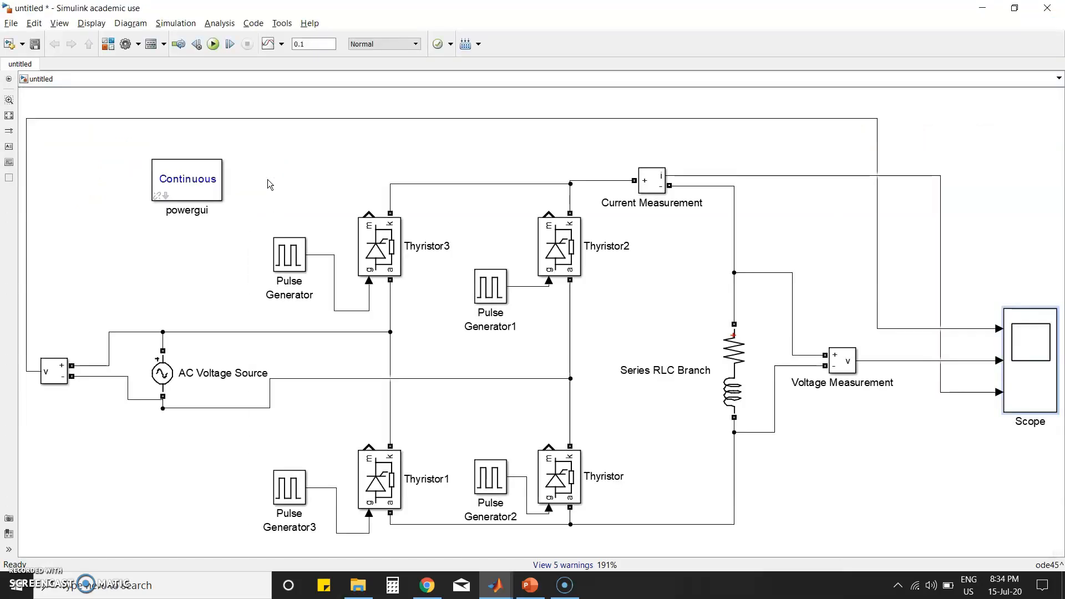
# Step: Rerun the simulation at zero firing angle, autoscale the Scope plots to inspect the waveforms, and close the Scope
pyautogui.click(212, 43)
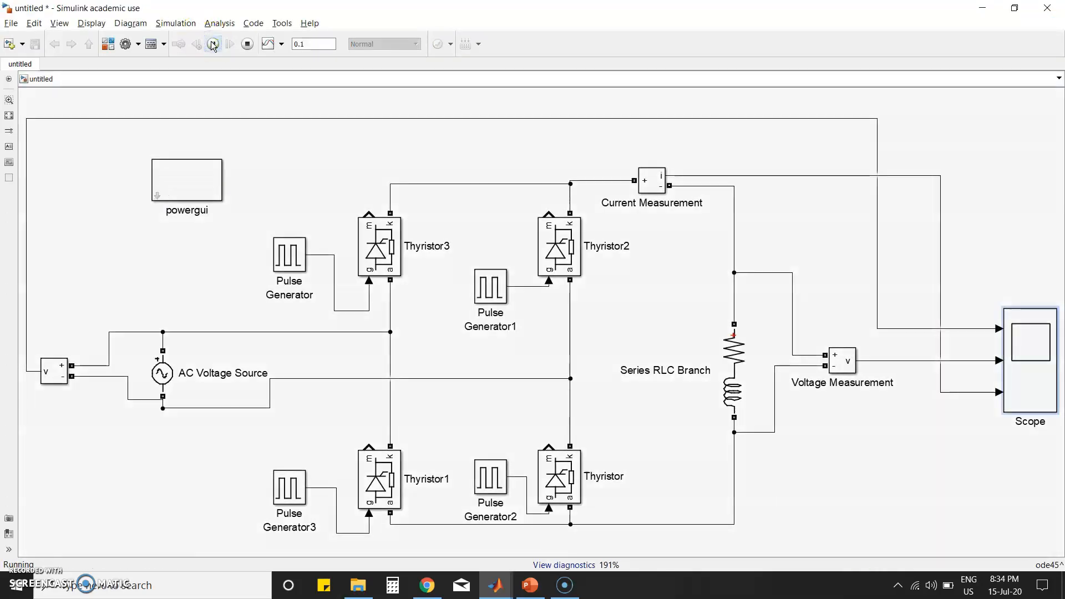
pyautogui.click(468, 327)
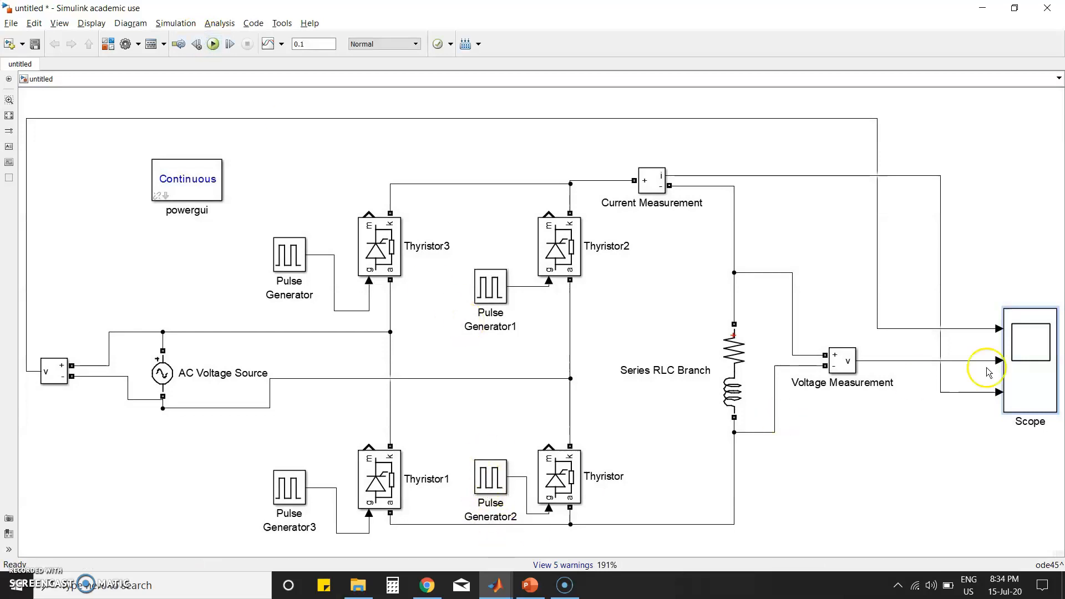
pyautogui.doubleClick(1026, 369)
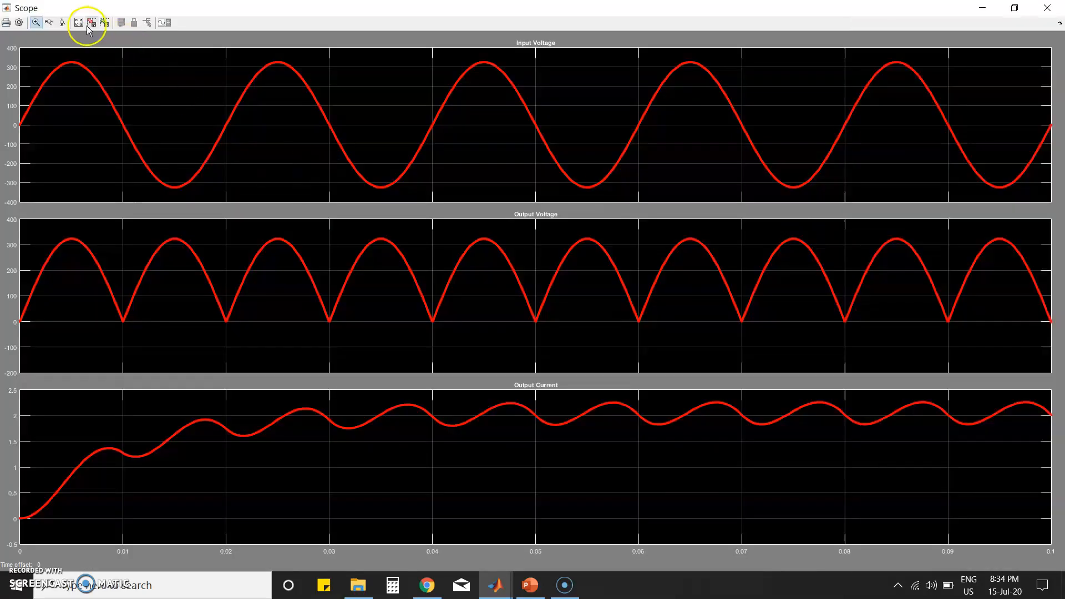
pyautogui.click(78, 22)
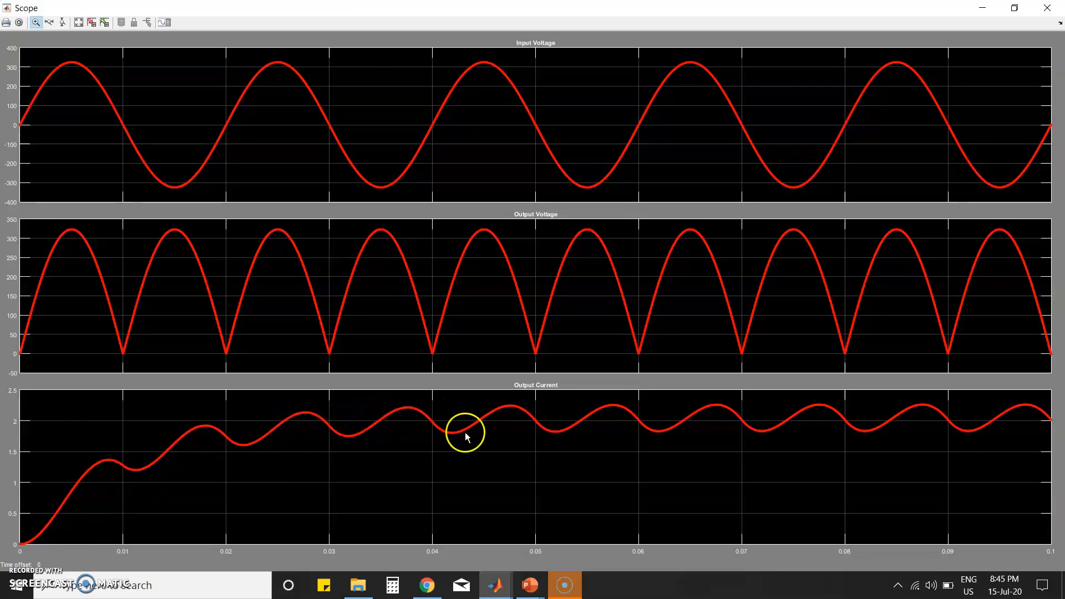
pyautogui.click(1050, 9)
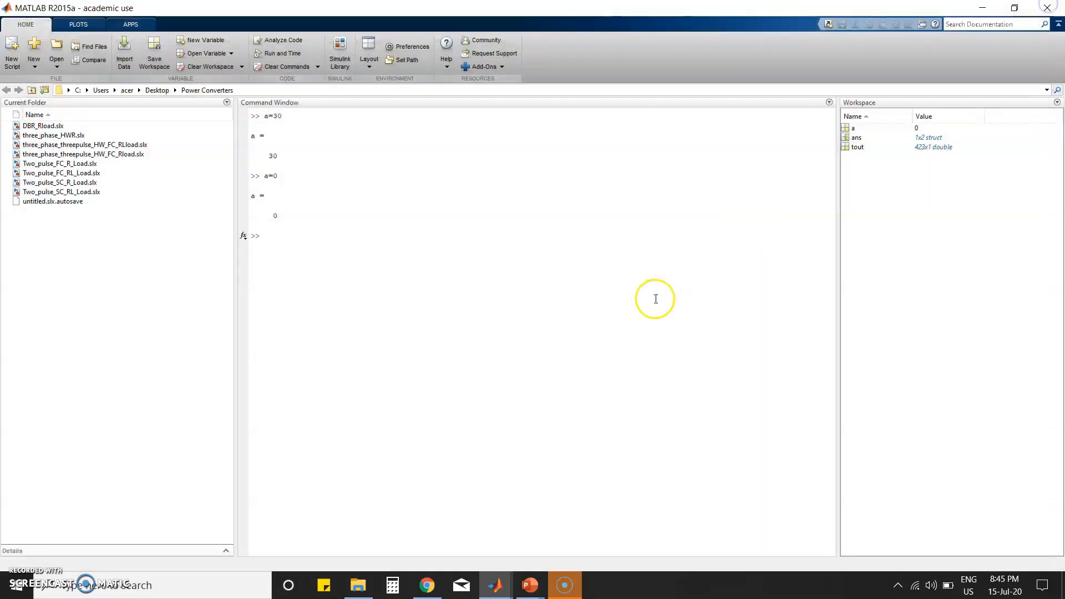
# Step: Return to the Simulink model and change the Series RLC Branch to type R
pyautogui.hotkey('alt', 'Tab')
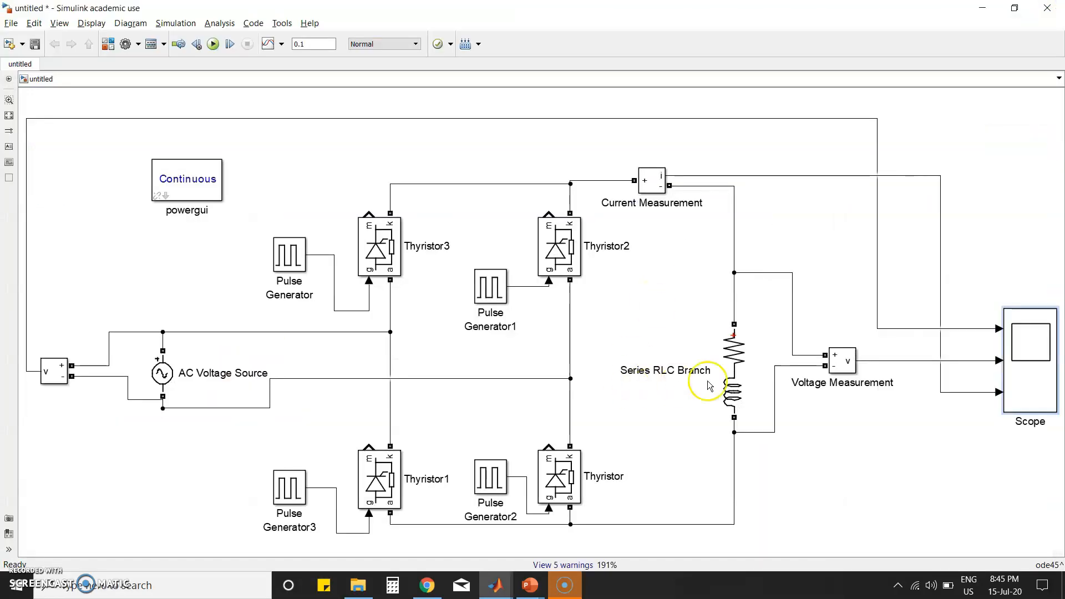
pyautogui.doubleClick(725, 381)
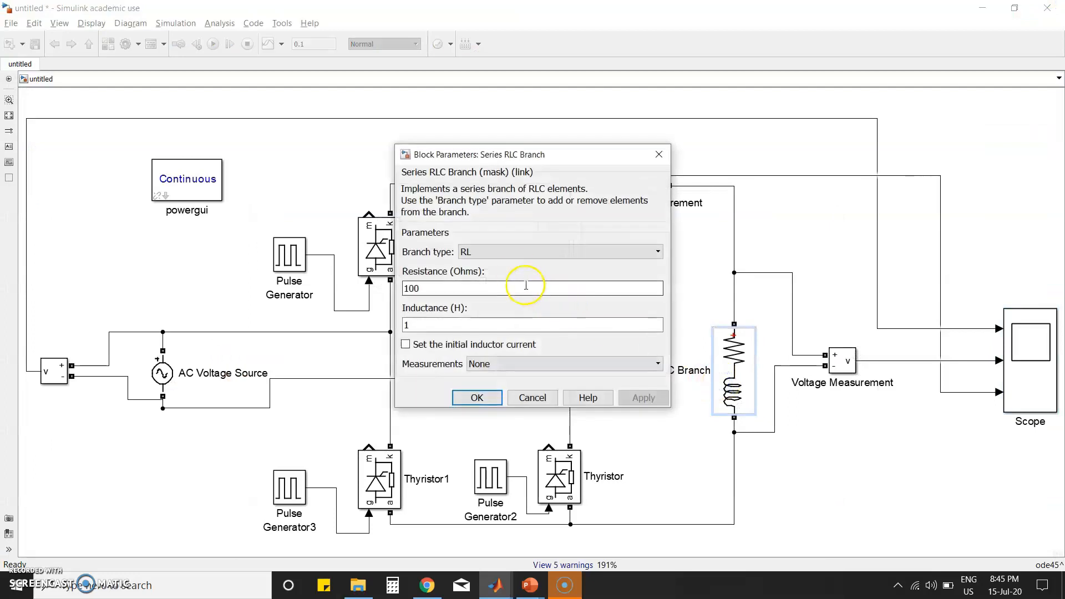
pyautogui.click(514, 251)
pyautogui.click(480, 277)
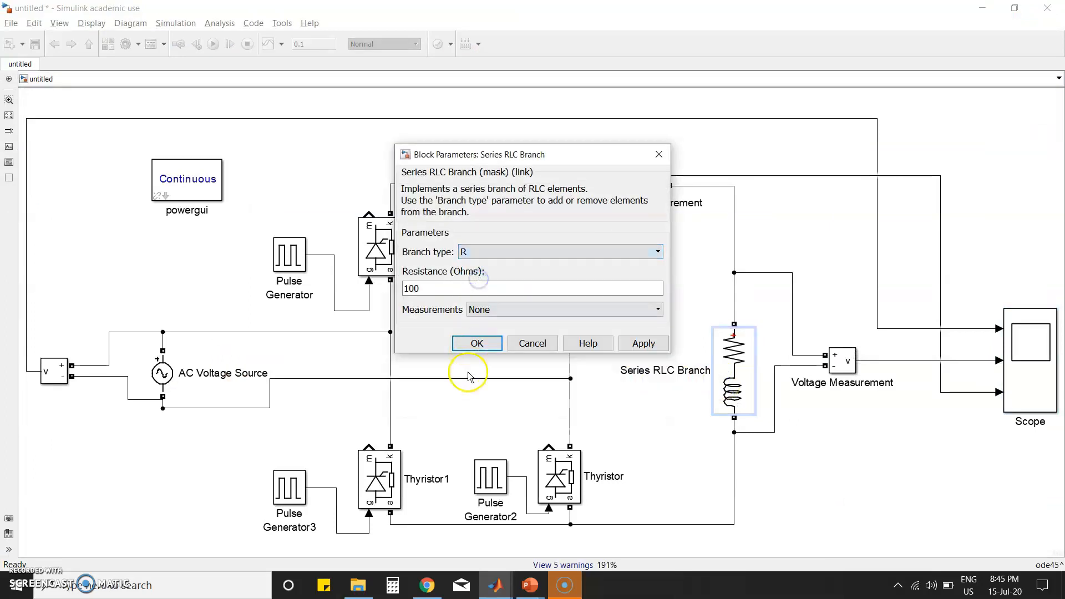
pyautogui.click(475, 344)
# Step: Simulate the converter with the purely resistive load, autoscale the Scope plots to inspect the waveforms, and close the Scope
pyautogui.click(212, 45)
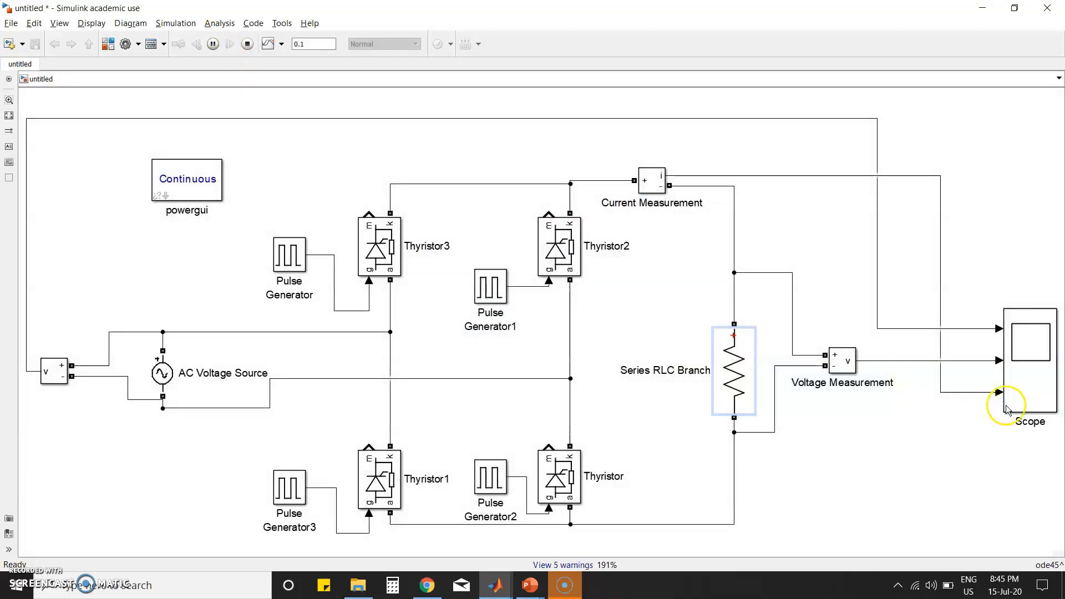
pyautogui.click(1026, 393)
pyautogui.doubleClick(1026, 395)
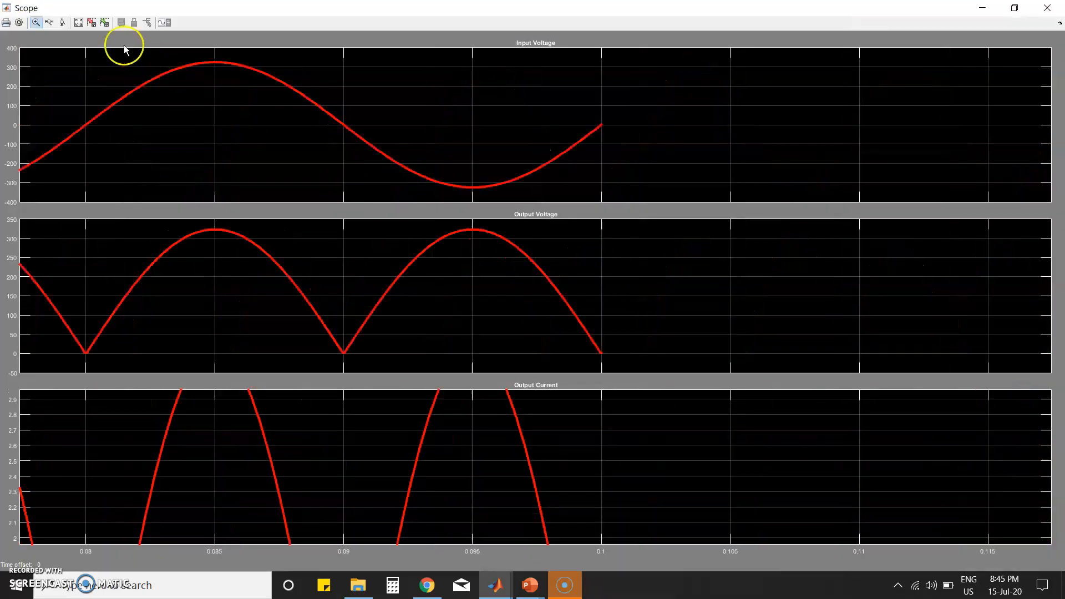
pyautogui.click(81, 23)
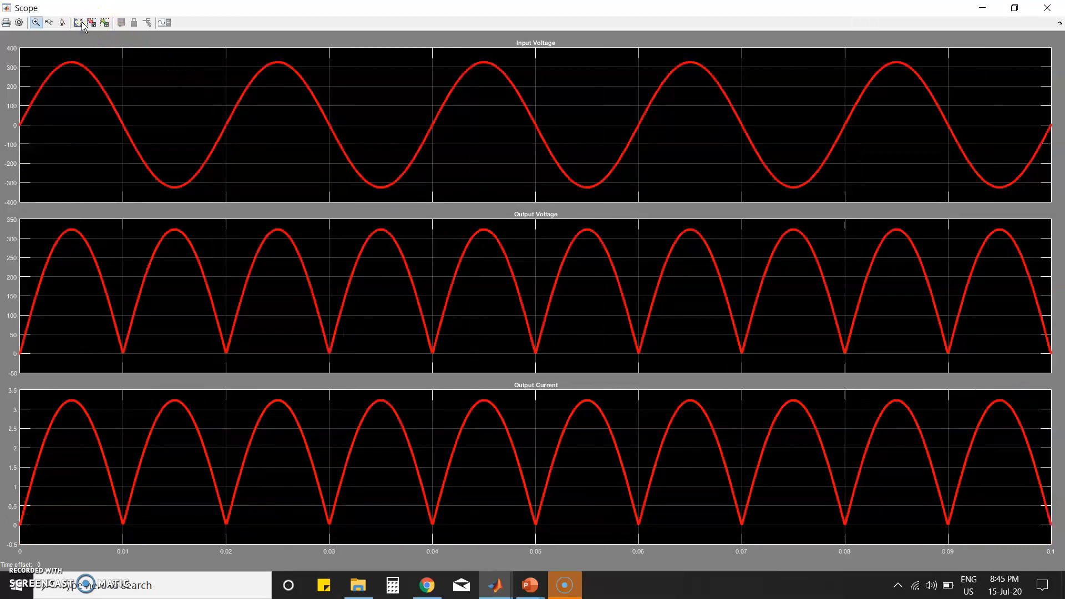
pyautogui.click(1044, 9)
# Step: Set the Series RLC Branch back to type RL, with 100 ohms and 1 H
pyautogui.click(733, 376)
pyautogui.doubleClick(733, 376)
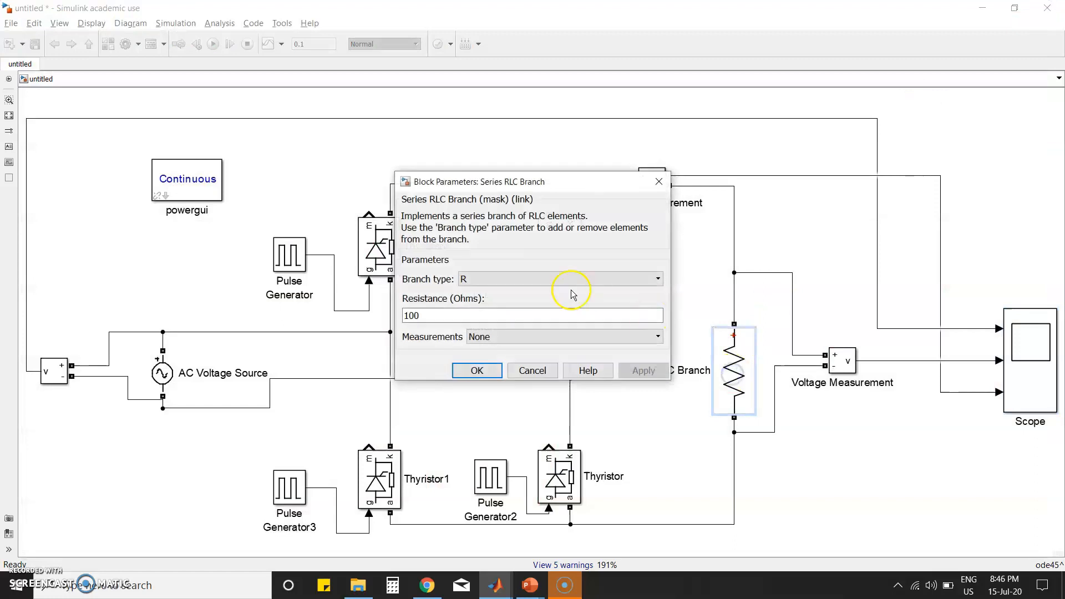
pyautogui.click(516, 279)
pyautogui.click(493, 338)
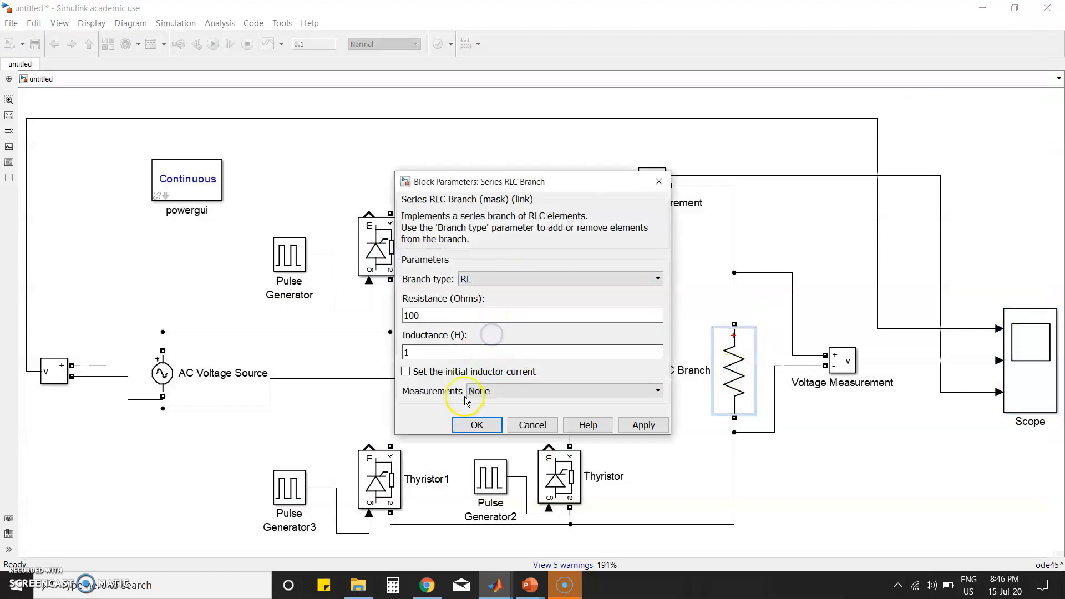
pyautogui.click(467, 429)
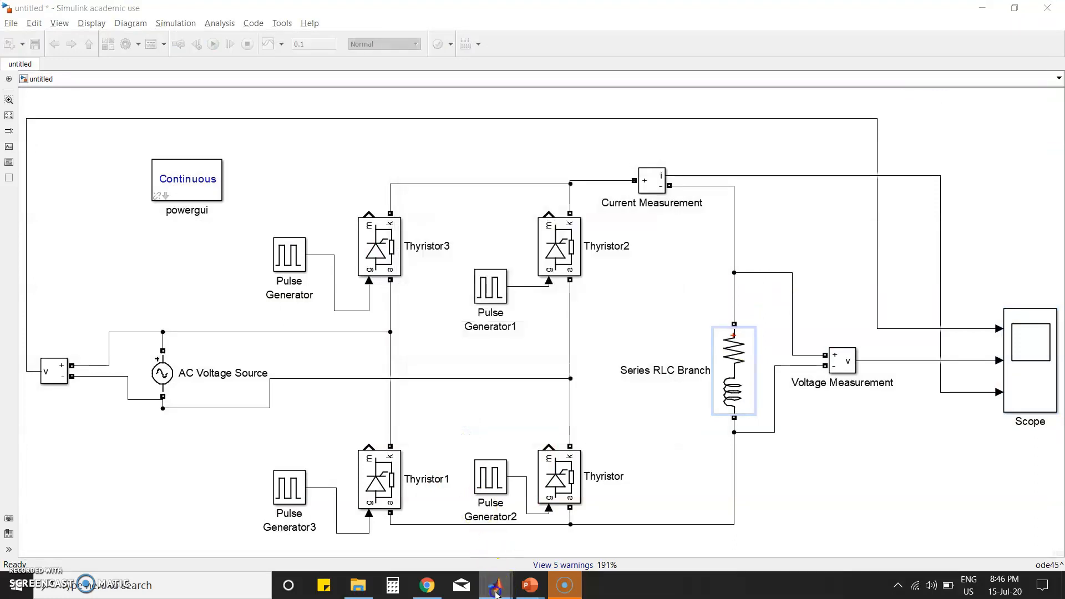
# Step: Switch to the MATLAB Command Window, assign the firing angle a=60, and return to the Simulink model
pyautogui.moveTo(495, 585)
pyautogui.click(334, 484)
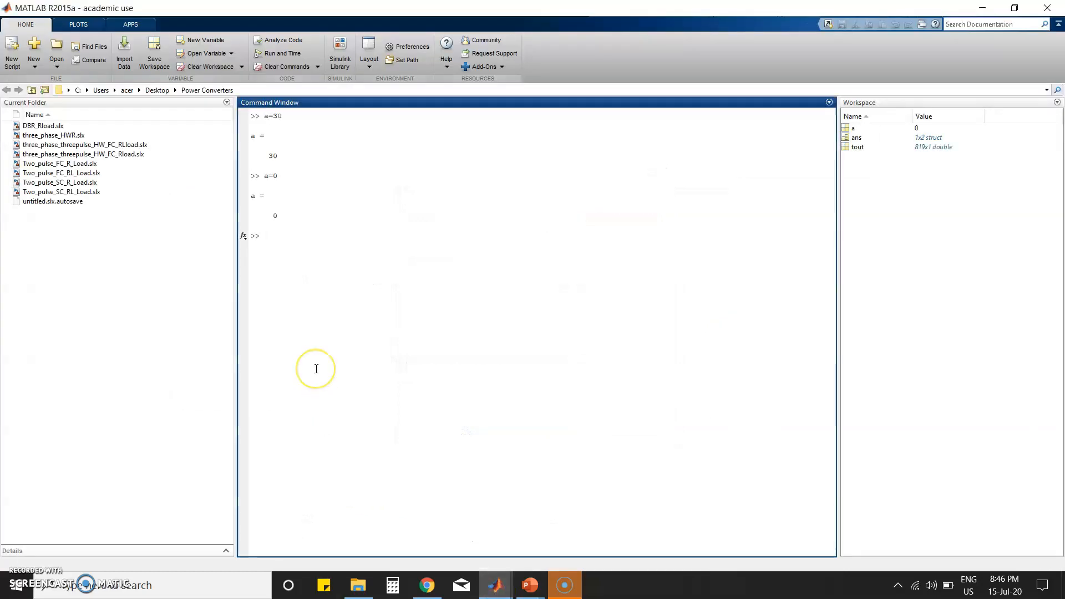
pyautogui.write('a=60')
pyautogui.hotkey('alt', 'Tab')
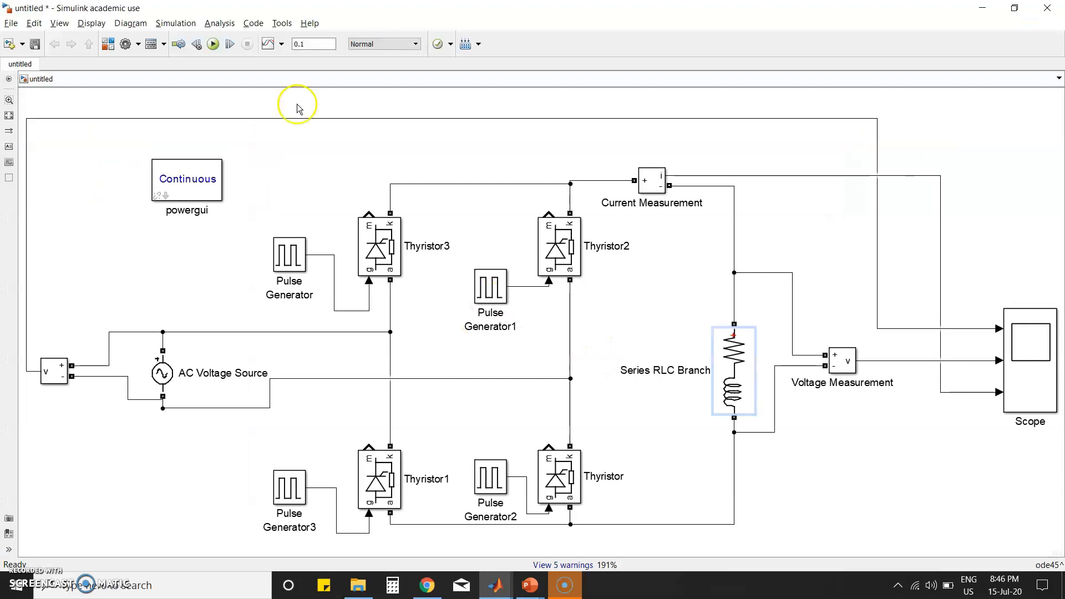
# Step: Simulate the RL-loaded converter at the 60-degree firing angle, autoscale the Scope plots to inspect the waveforms, and close the Scope
pyautogui.click(213, 43)
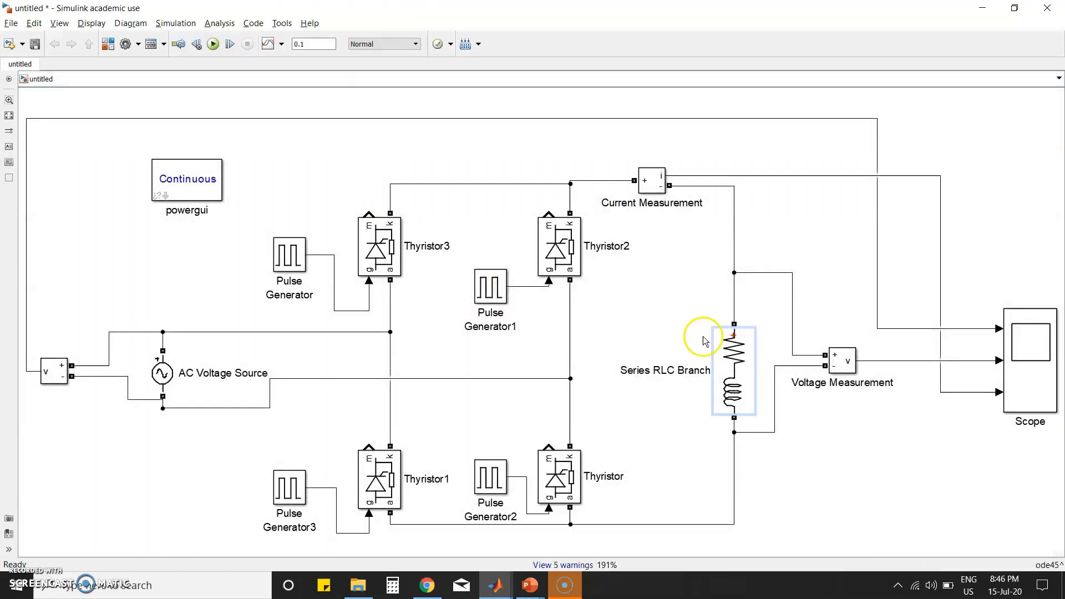
pyautogui.doubleClick(1028, 351)
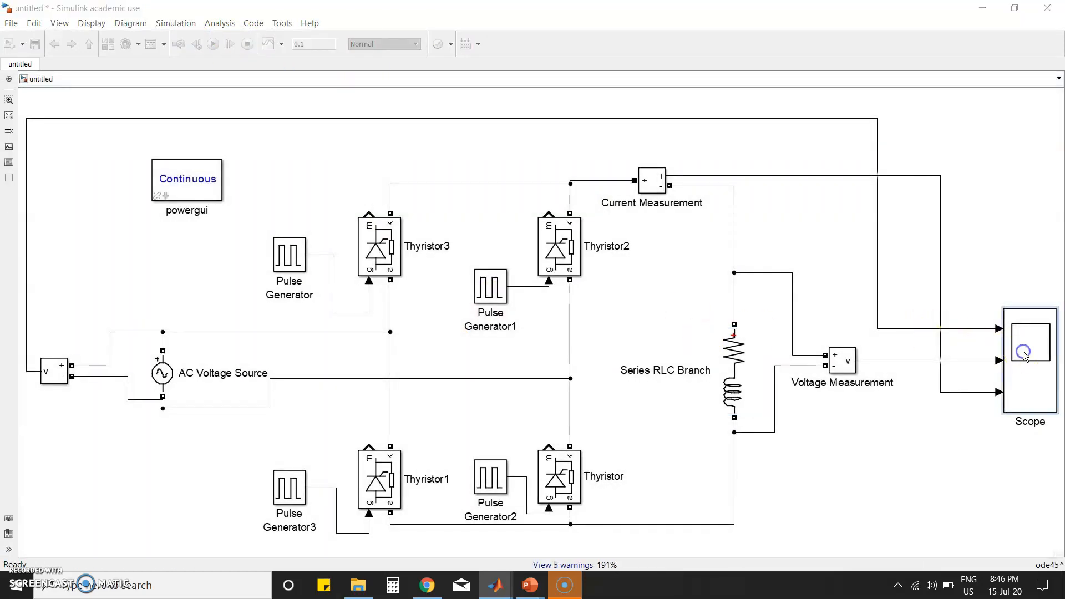
pyautogui.click(78, 23)
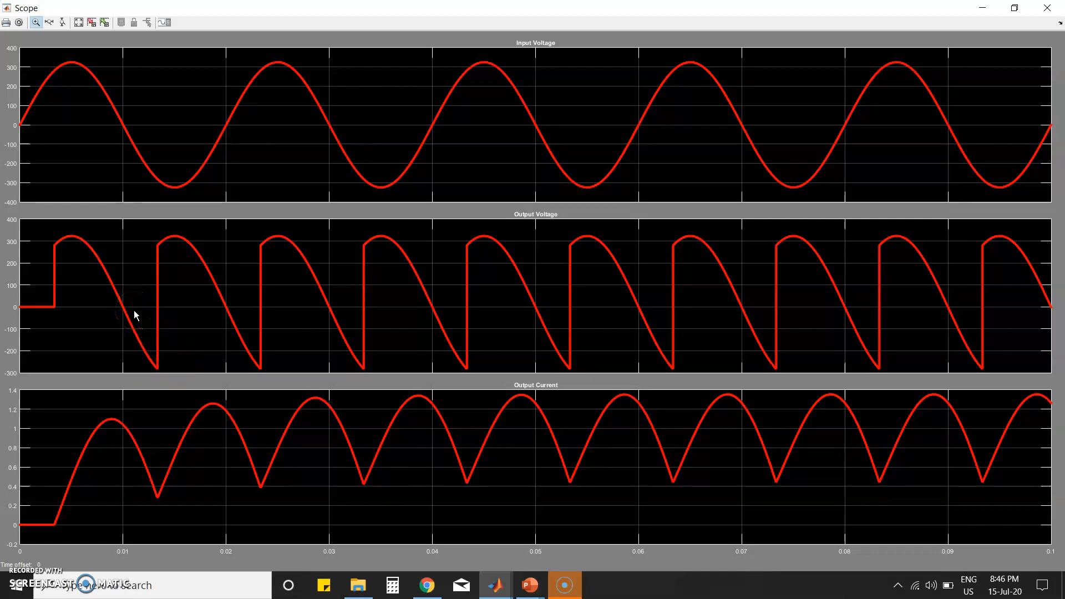
pyautogui.click(1047, 8)
# Step: Switch to the MATLAB Command Window, assign the firing angle a=90, and return to the untitled Simulink model
pyautogui.hotkey('alt', 'Tab')
pyautogui.write('a')
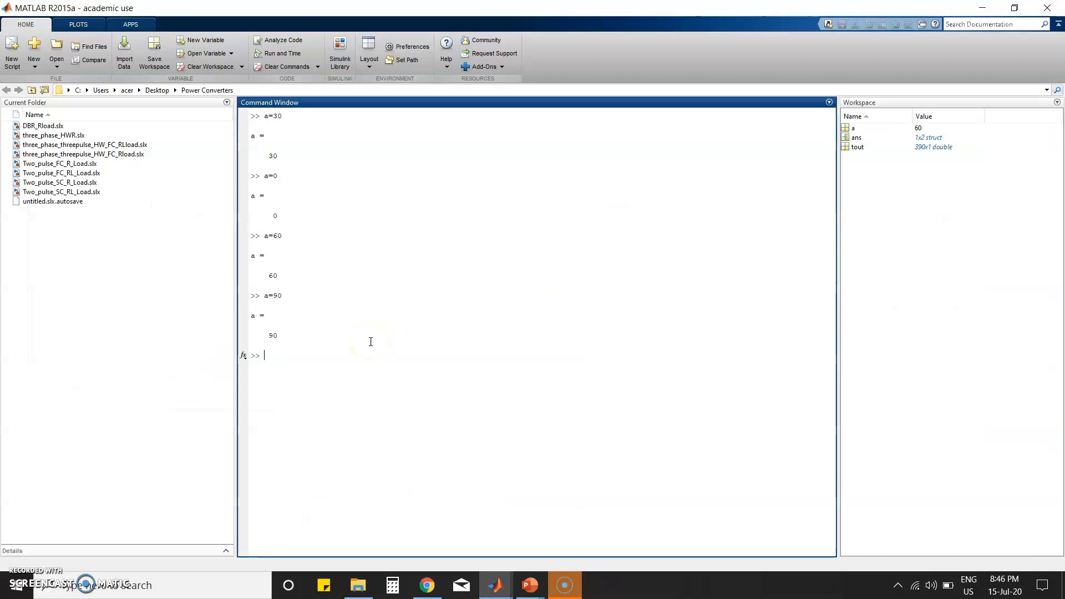
pyautogui.hotkey('alt', 'Tab')
pyautogui.hotkey('alt', 'Tab')
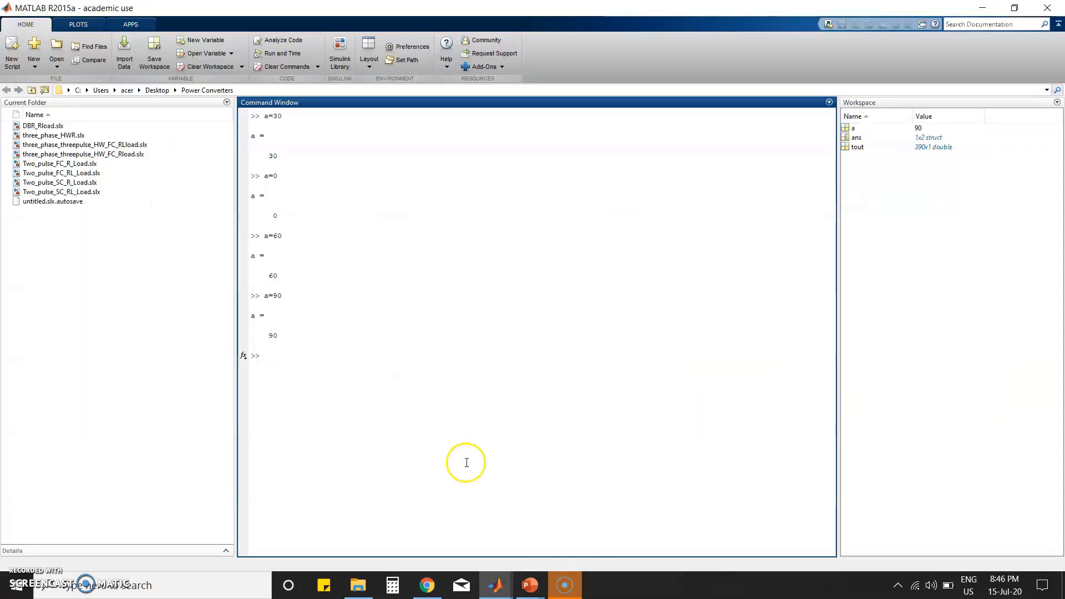
pyautogui.click(495, 585)
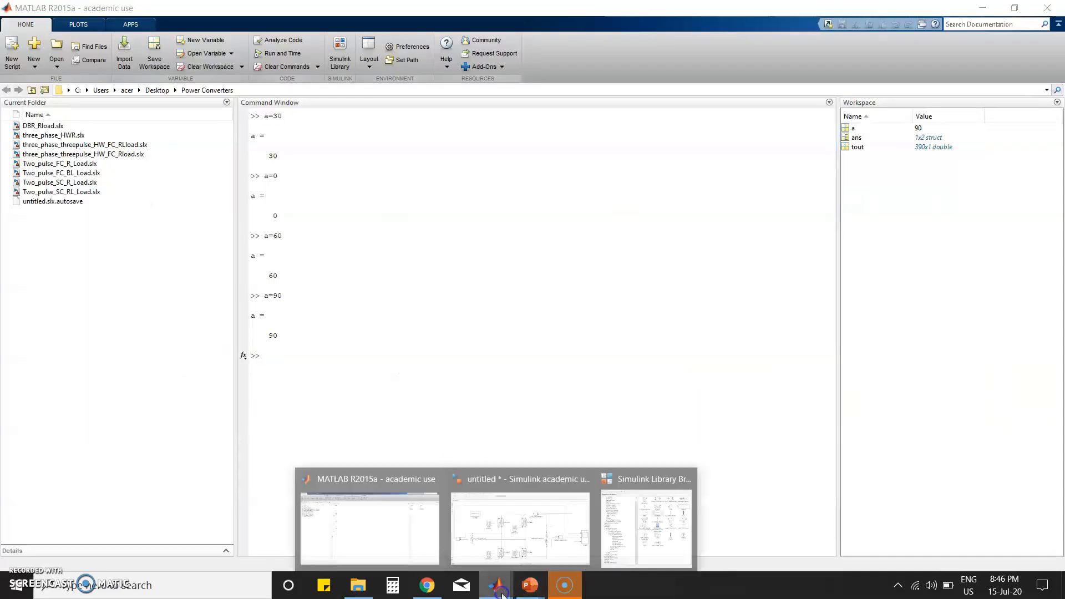
pyautogui.click(530, 518)
# Step: Simulate the converter at the 90-degree firing angle, autoscale the Scope plots to examine the waveforms, and close the Scope
pyautogui.click(213, 44)
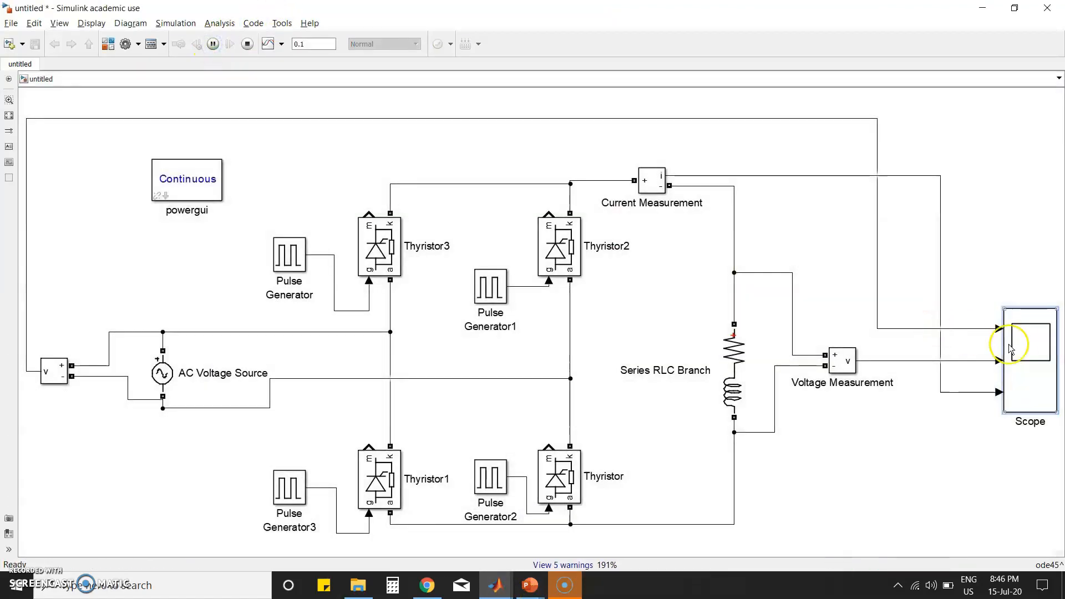
pyautogui.doubleClick(1017, 347)
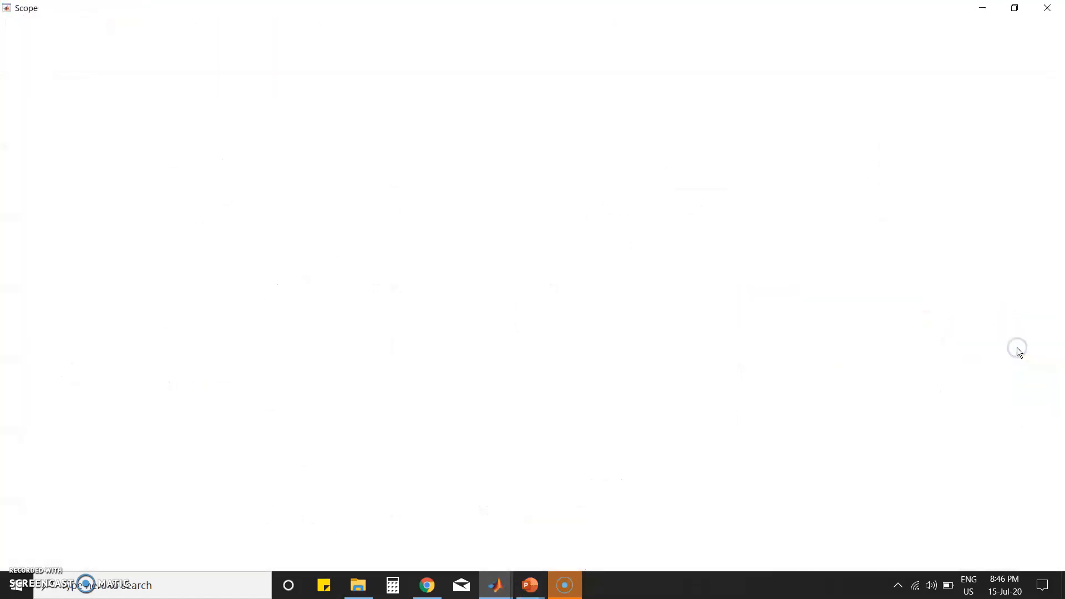
pyautogui.click(79, 22)
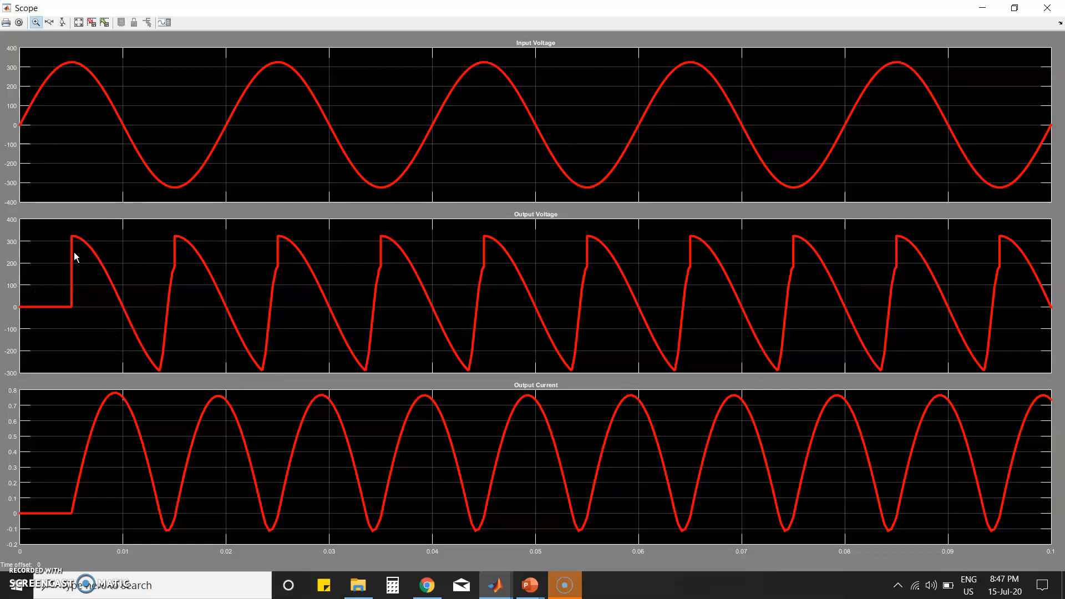
pyautogui.click(1059, 12)
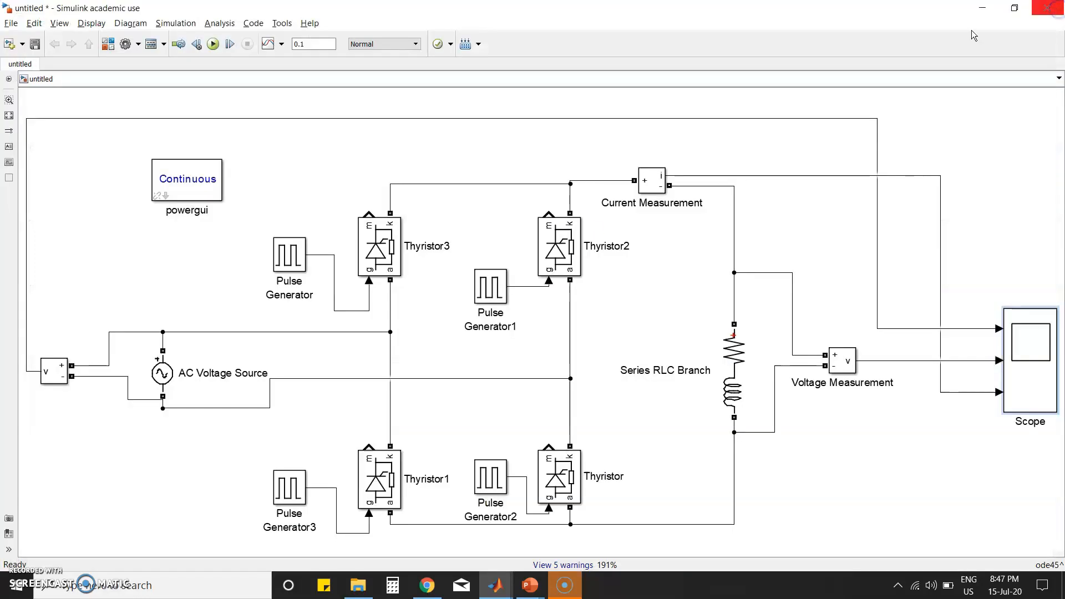
pyautogui.click(781, 456)
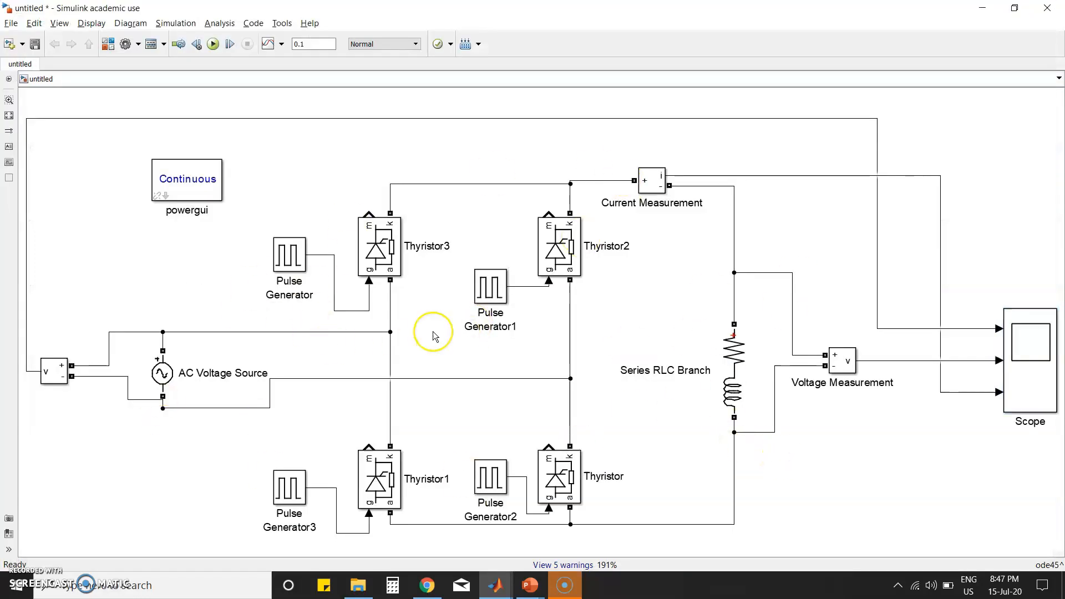
# Step: Switch to the main MATLAB window and open the Two_pulse_FC_RL_Load.slx model from the current folder
pyautogui.moveTo(495, 585)
pyautogui.click(395, 533)
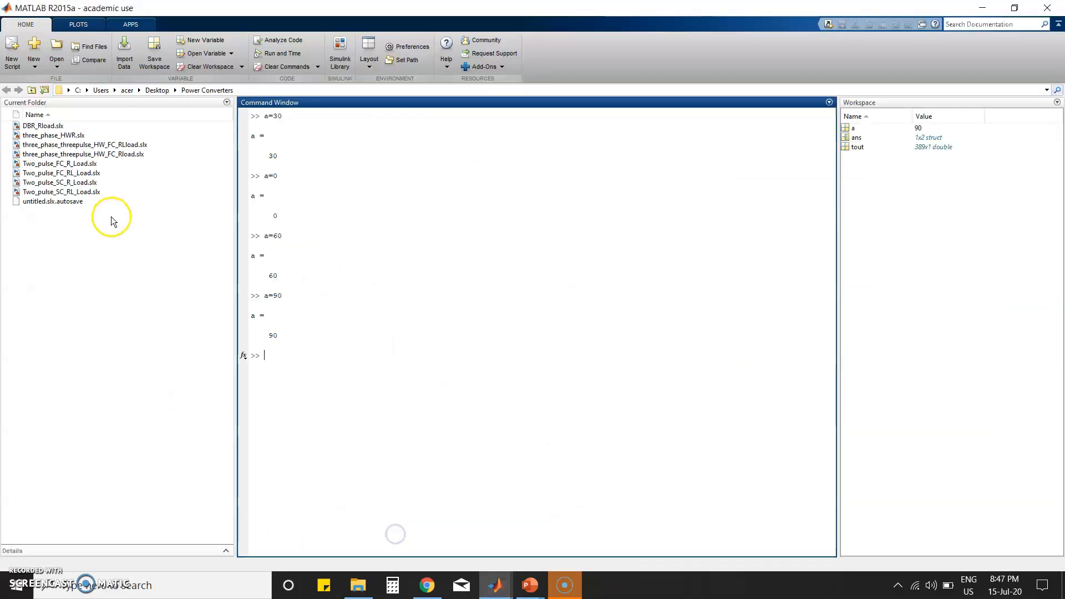
pyautogui.click(61, 173)
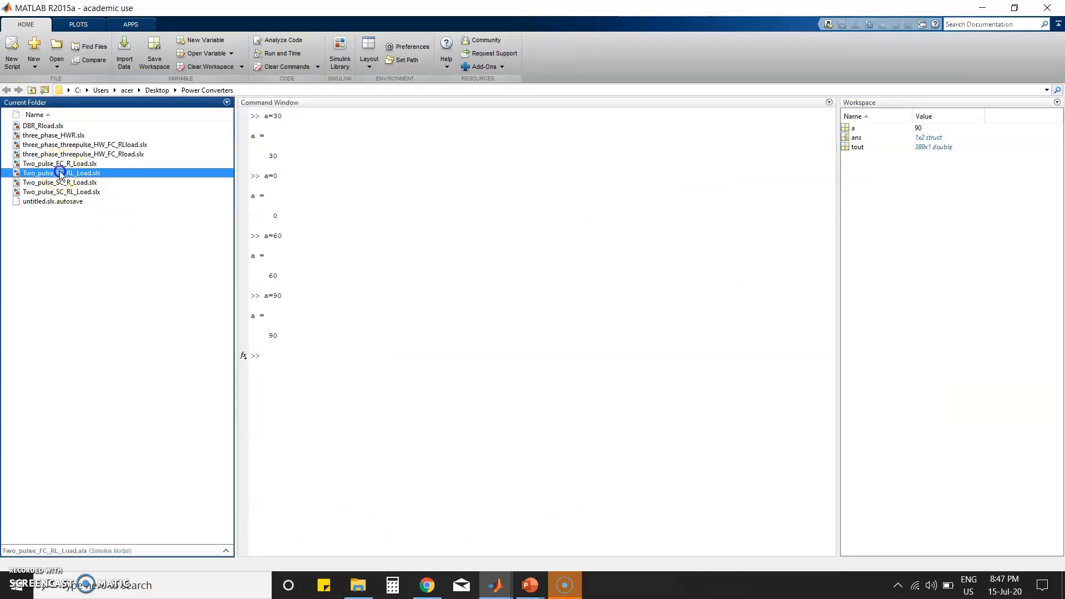
pyautogui.doubleClick(61, 173)
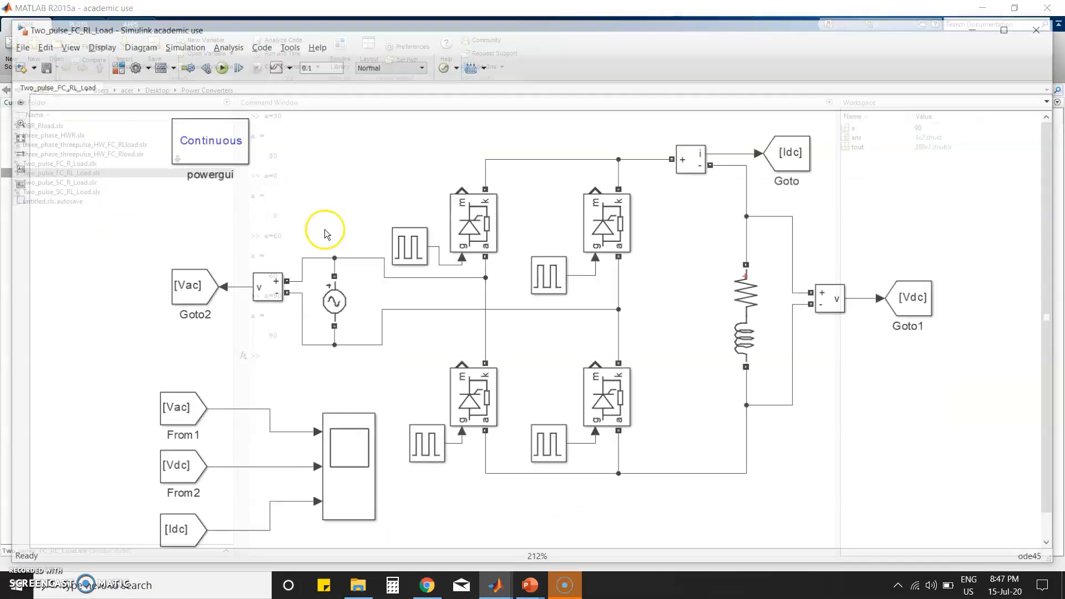
pyautogui.click(485, 391)
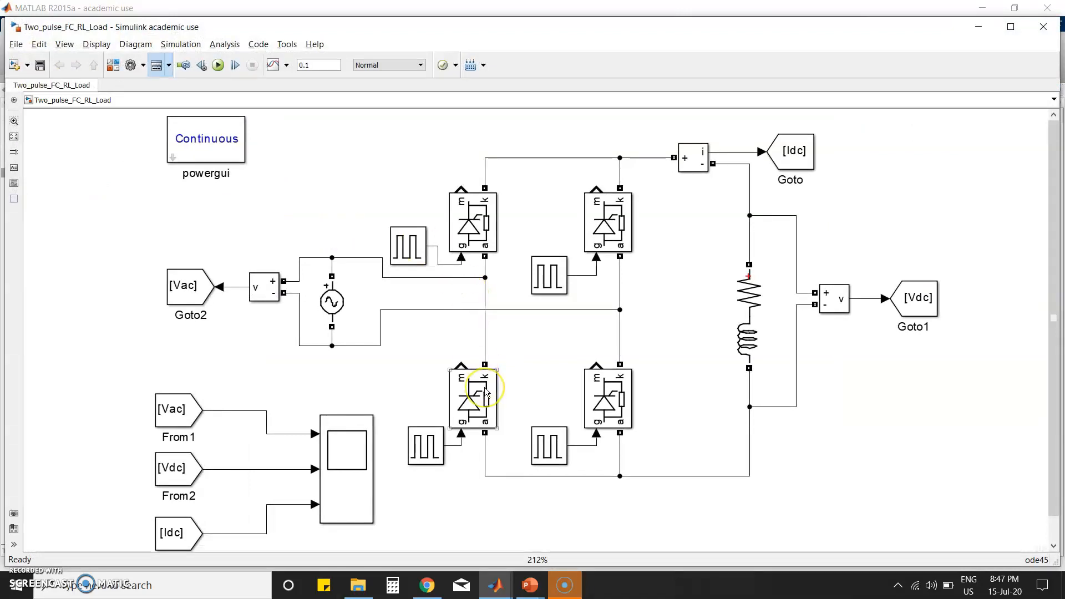
# Step: Switch between the Two_pulse_FC_RL_Load and untitled models to compare how their measurement signals are wired to the Scope
pyautogui.hotkey('alt', 'Tab')
pyautogui.hotkey('alt', 'Tab')
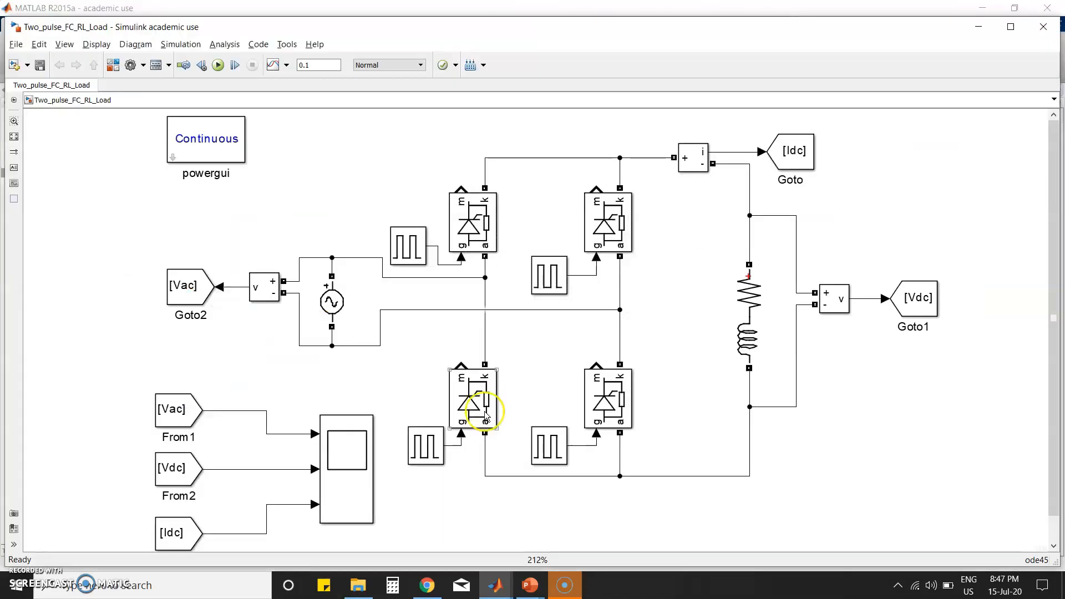
pyautogui.click(499, 582)
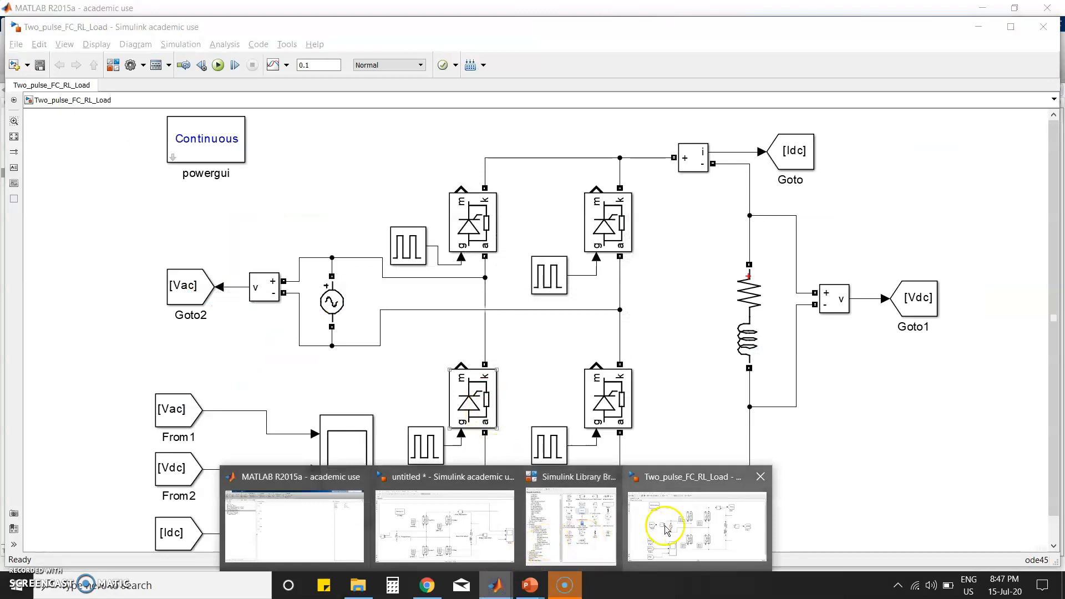
pyautogui.click(666, 527)
pyautogui.click(495, 584)
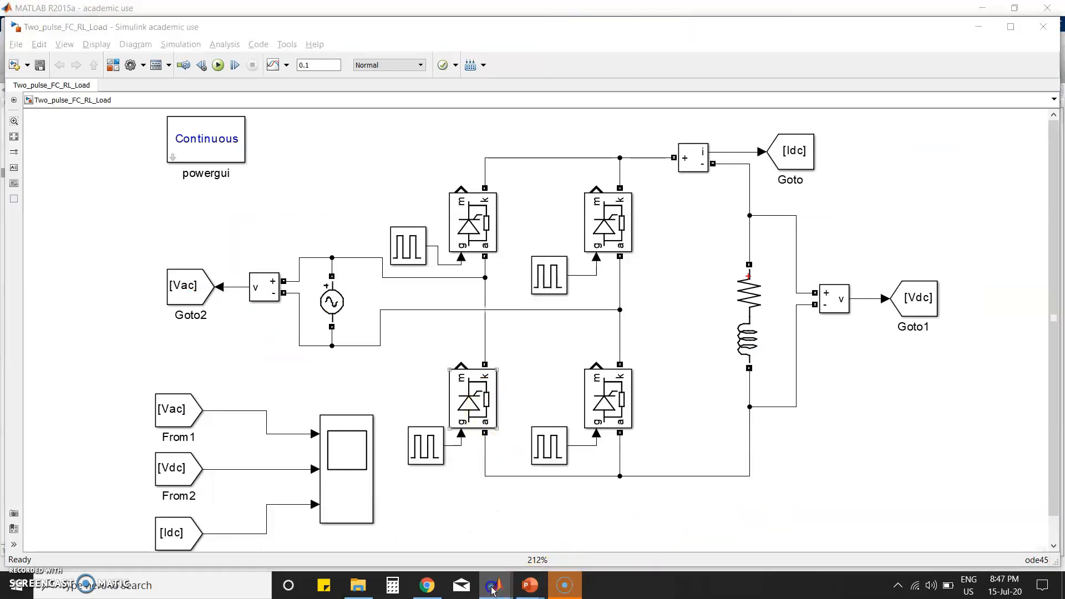
pyautogui.click(673, 537)
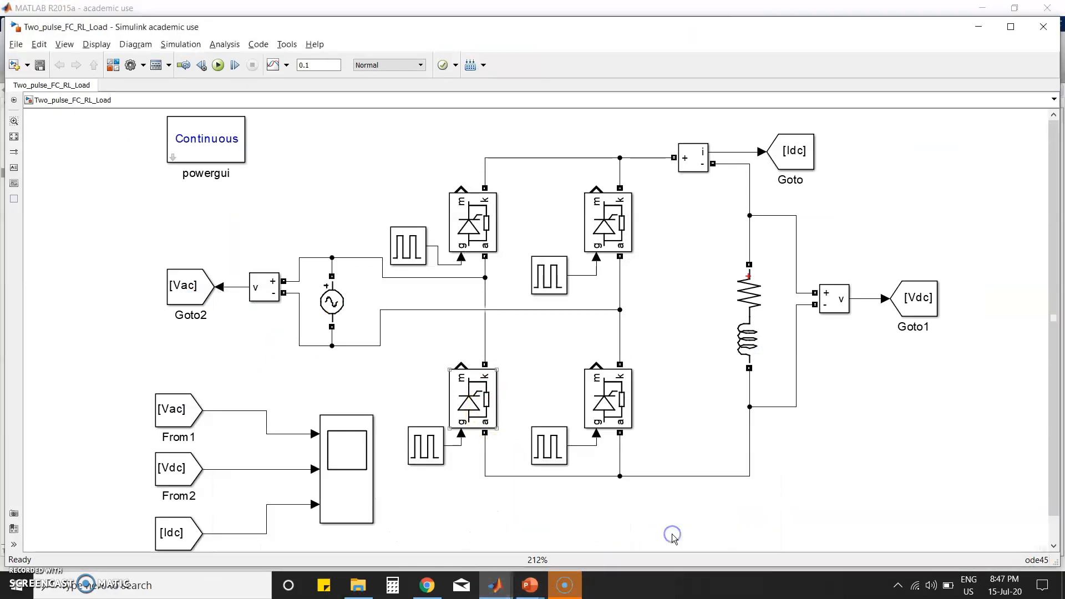
pyautogui.hotkey('alt', 'Tab')
pyautogui.hotkey('alt', 'Tab')
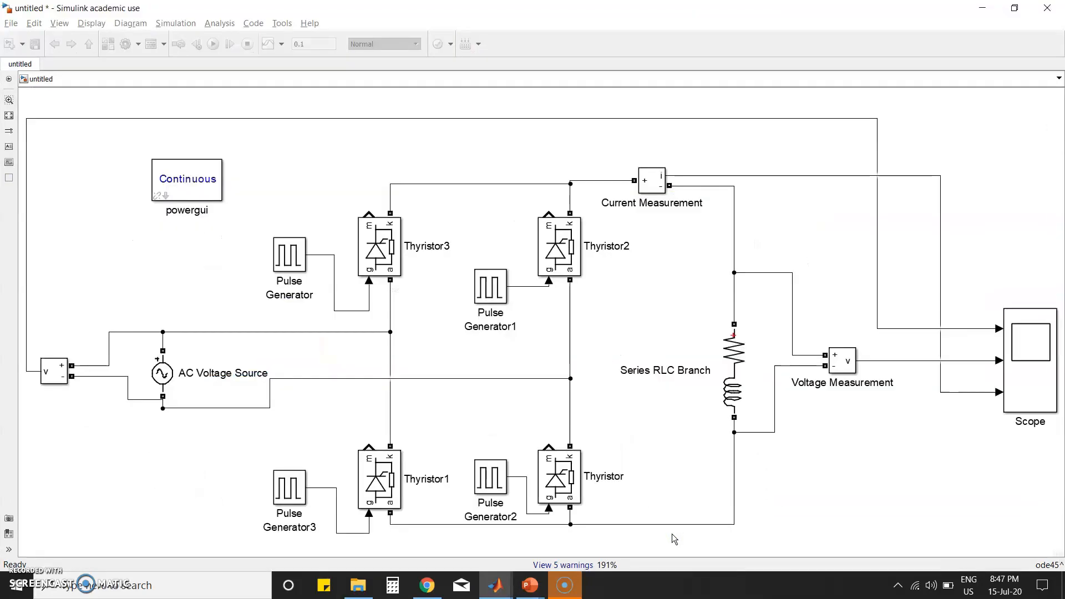
pyautogui.click(632, 489)
pyautogui.hotkey('alt', 'Tab')
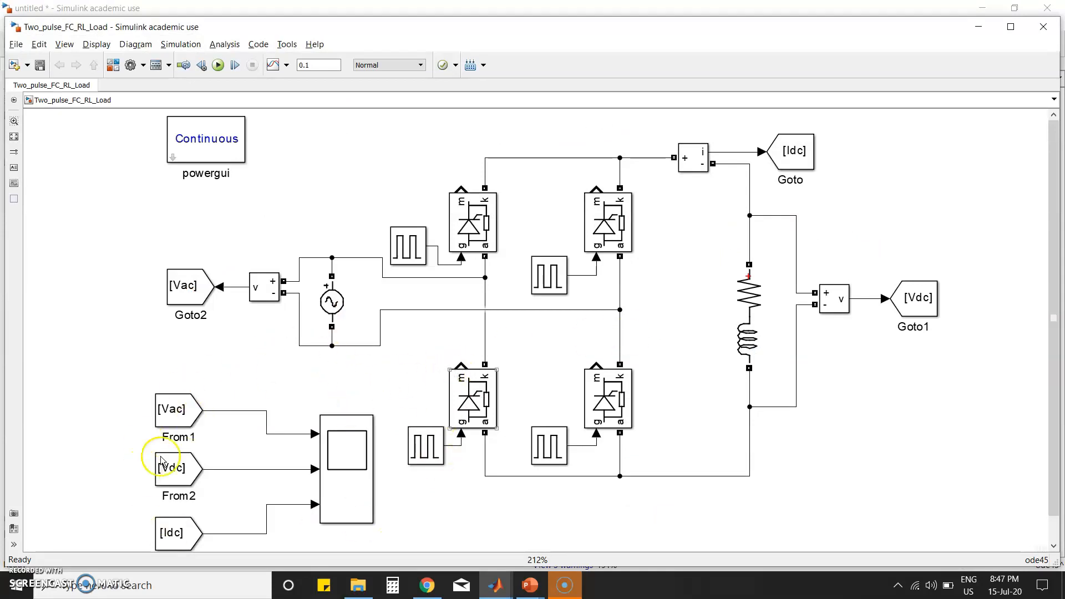
# Step: Close the Model Explorer and examine the matching Vac Goto and From blocks in the Two_pulse_FC_RL_Load model
pyautogui.hotkey('ctrl', 'h')
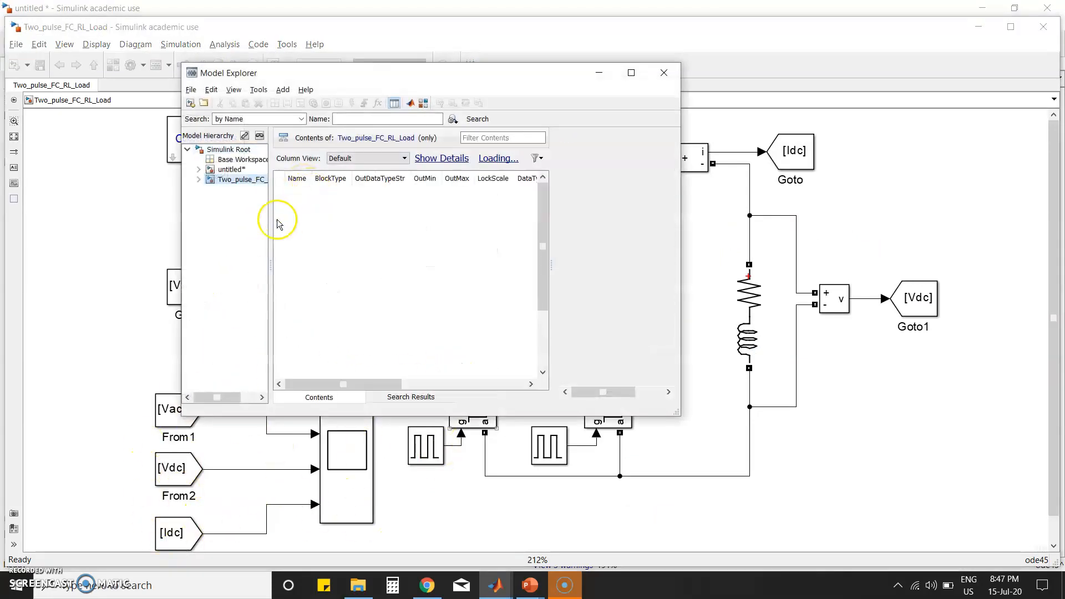
pyautogui.click(663, 72)
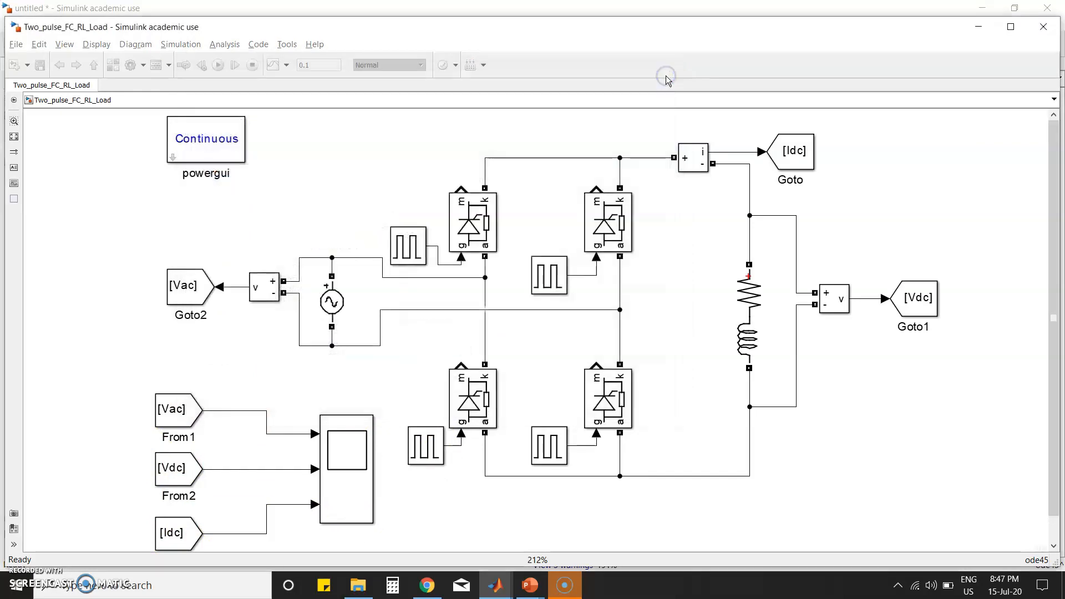
pyautogui.click(195, 298)
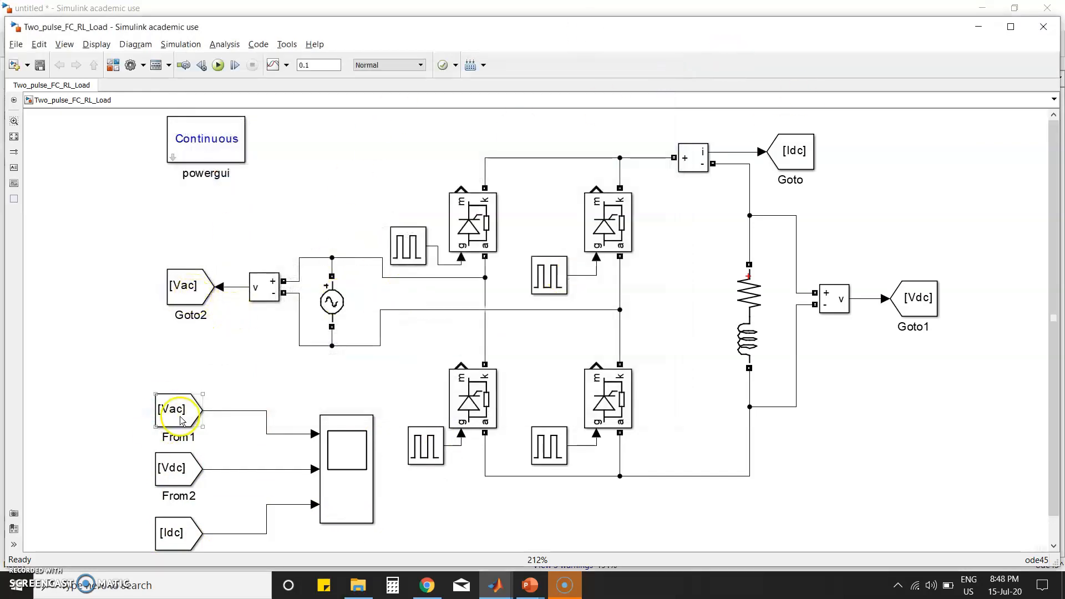
# Step: Compare the Vac Goto and From blocks in the Two_pulse_FC_RL_Load model with the direct Scope wiring in the untitled model
pyautogui.click(193, 301)
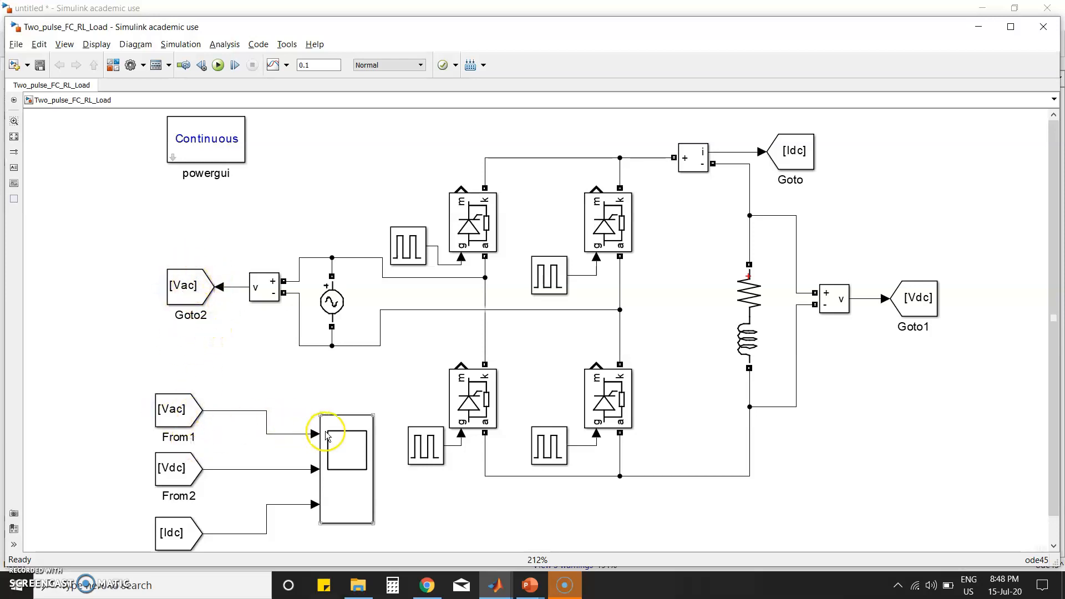
pyautogui.click(181, 417)
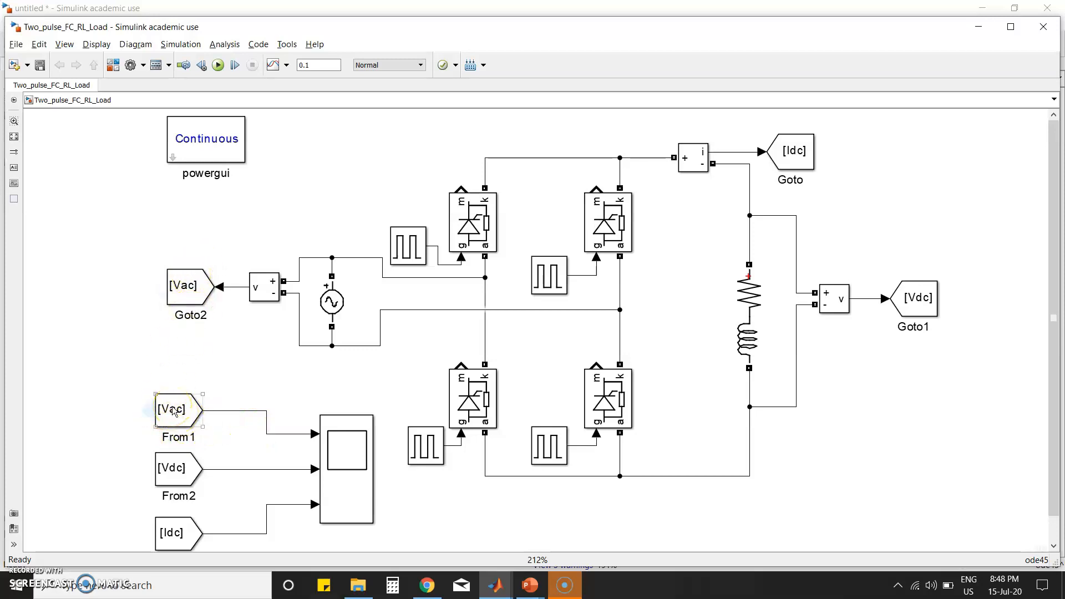
pyautogui.click(214, 375)
pyautogui.hotkey('alt', 'Tab')
pyautogui.click(163, 395)
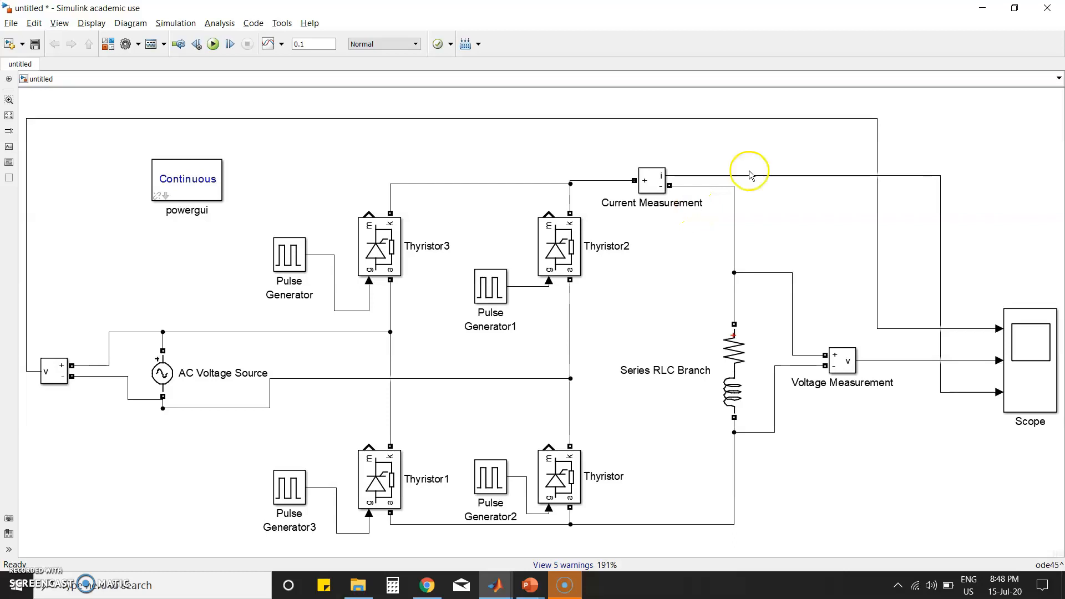
pyautogui.hotkey('alt', 'Tab')
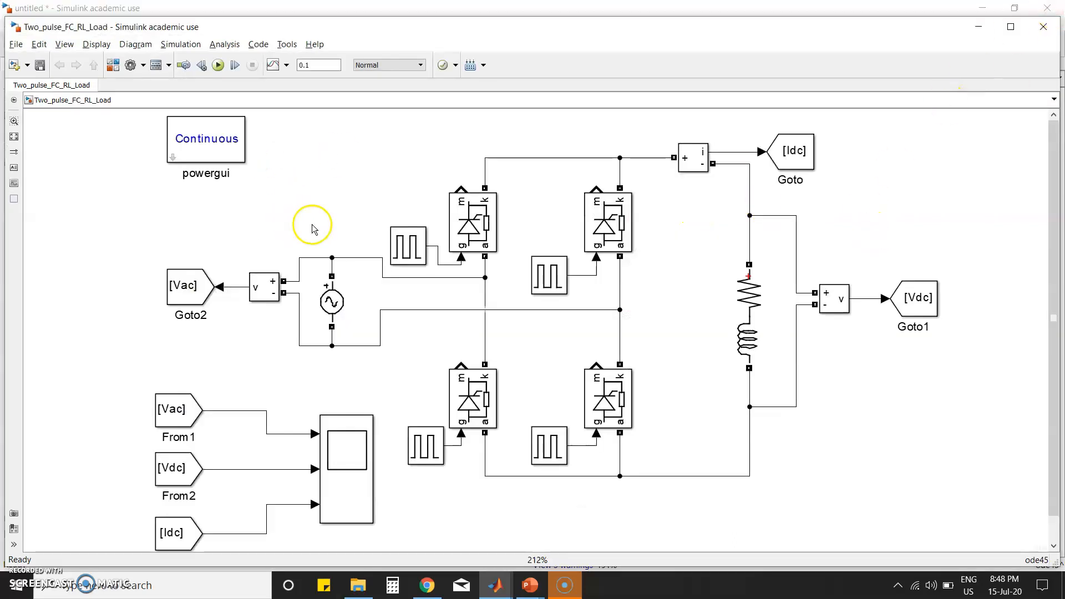
# Step: Add a Mean block from the Control & Measurements library above Goto1 and feed it from the Vdc voltage measurement output
pyautogui.click(112, 65)
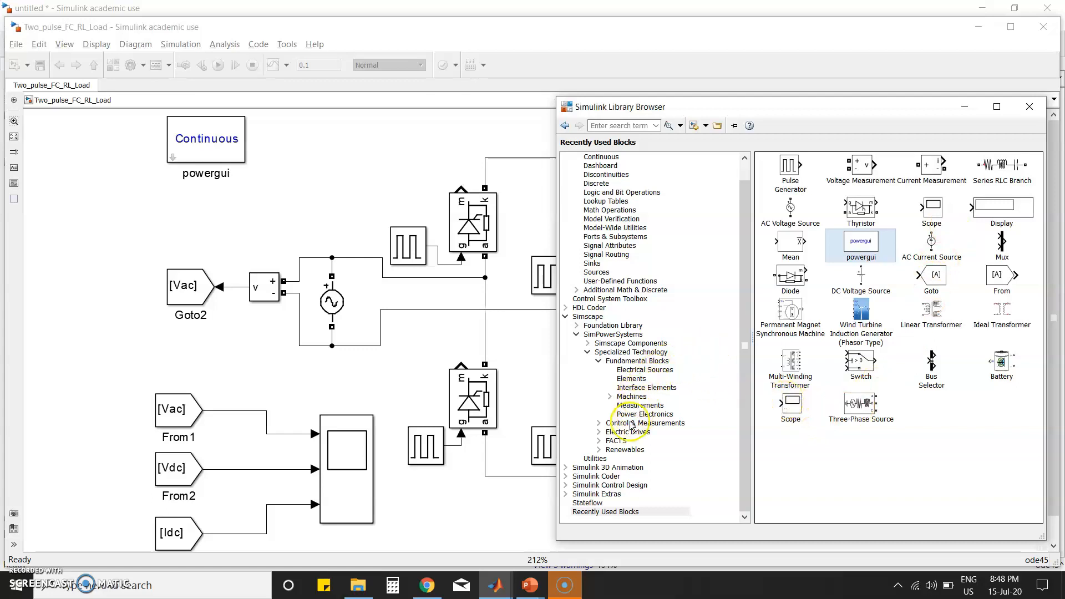
pyautogui.click(598, 423)
pyautogui.click(641, 459)
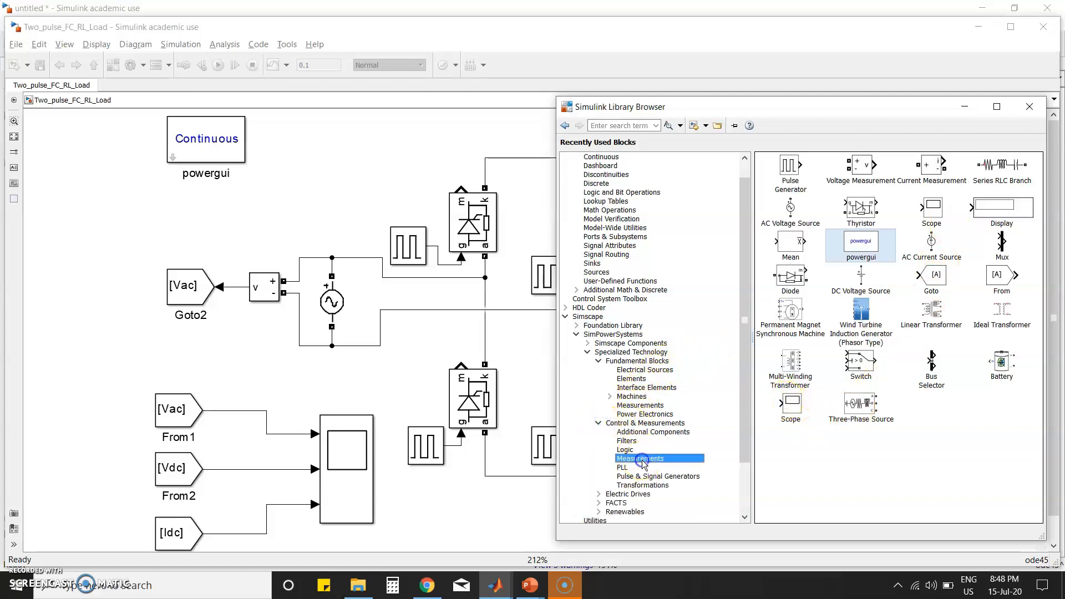
pyautogui.click(926, 162)
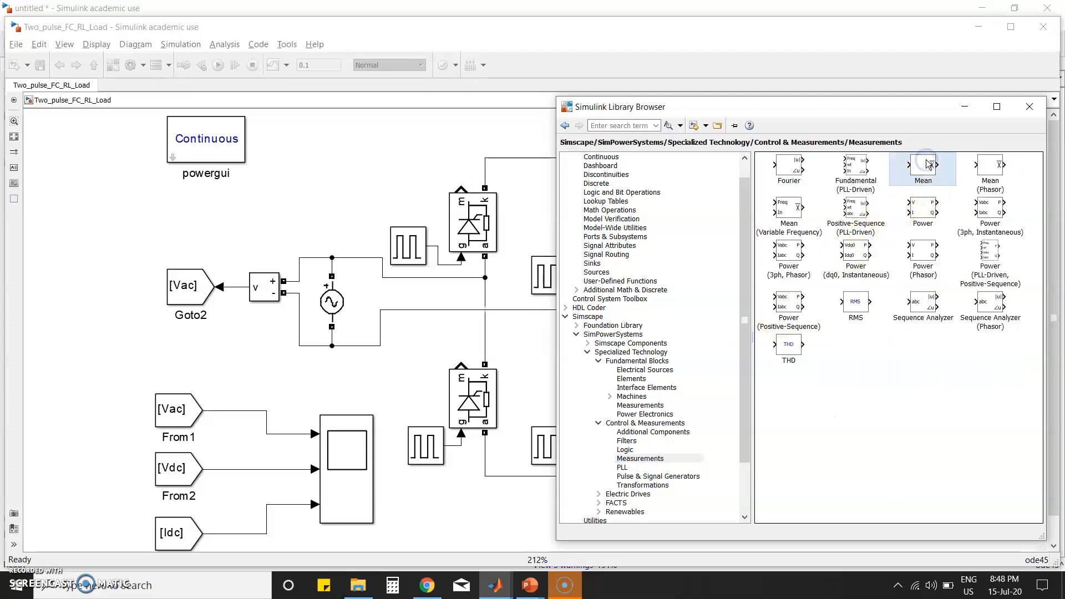
pyautogui.hotkey('ctrl', 'i')
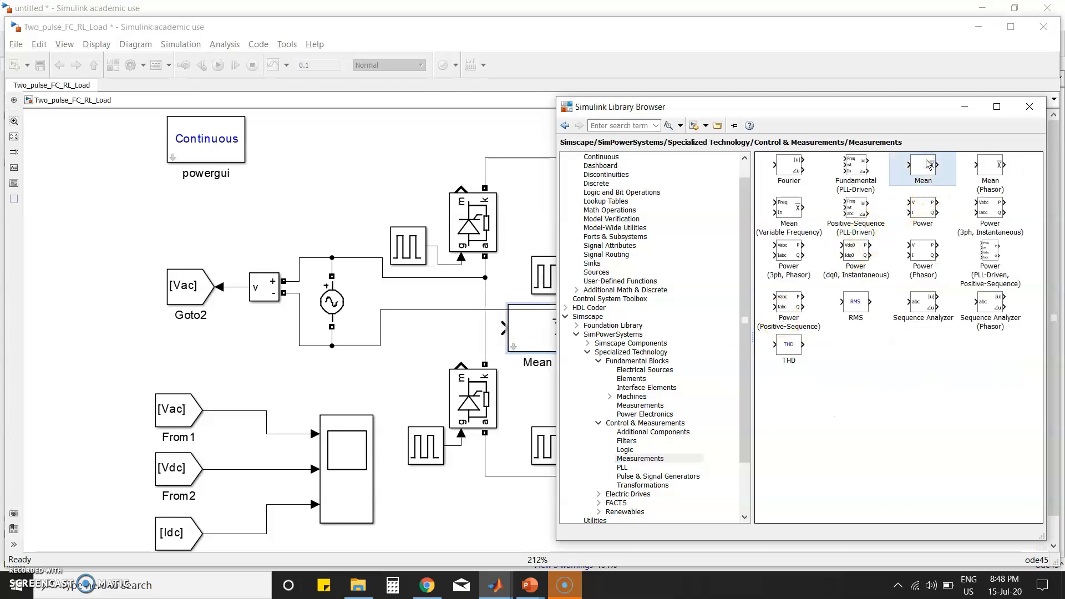
pyautogui.click(965, 106)
pyautogui.moveTo(565, 323); pyautogui.dragTo(630, 300)
pyautogui.moveTo(714, 267); pyautogui.dragTo(899, 197)
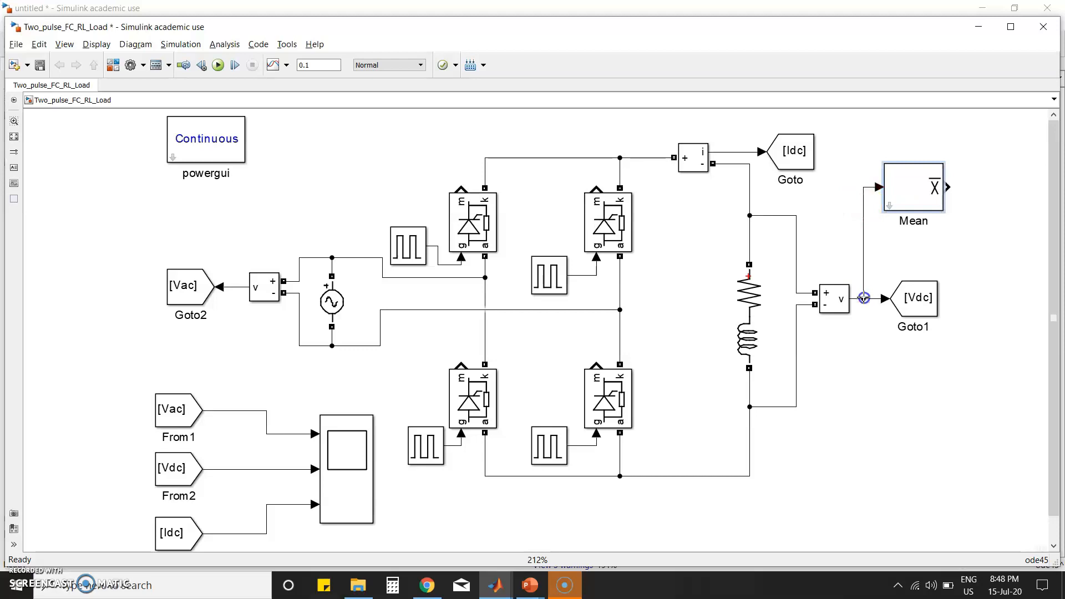
# Step: Add a Display block from the recently used blocks and connect it to the Mean block's output
pyautogui.hotkey('alt', 'Tab')
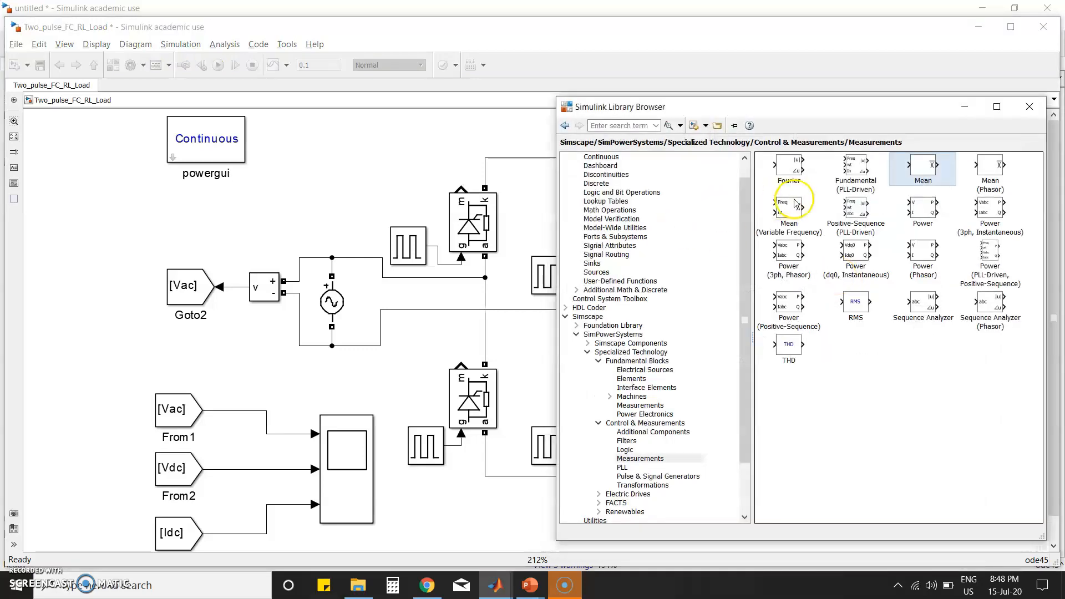
pyautogui.click(743, 499)
pyautogui.click(616, 511)
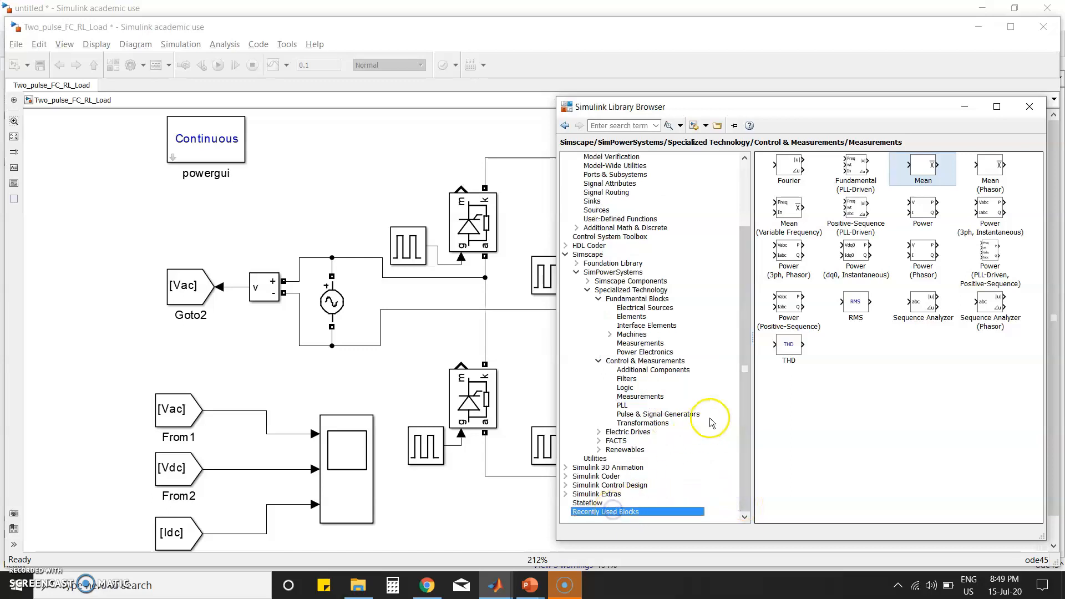
pyautogui.click(860, 239)
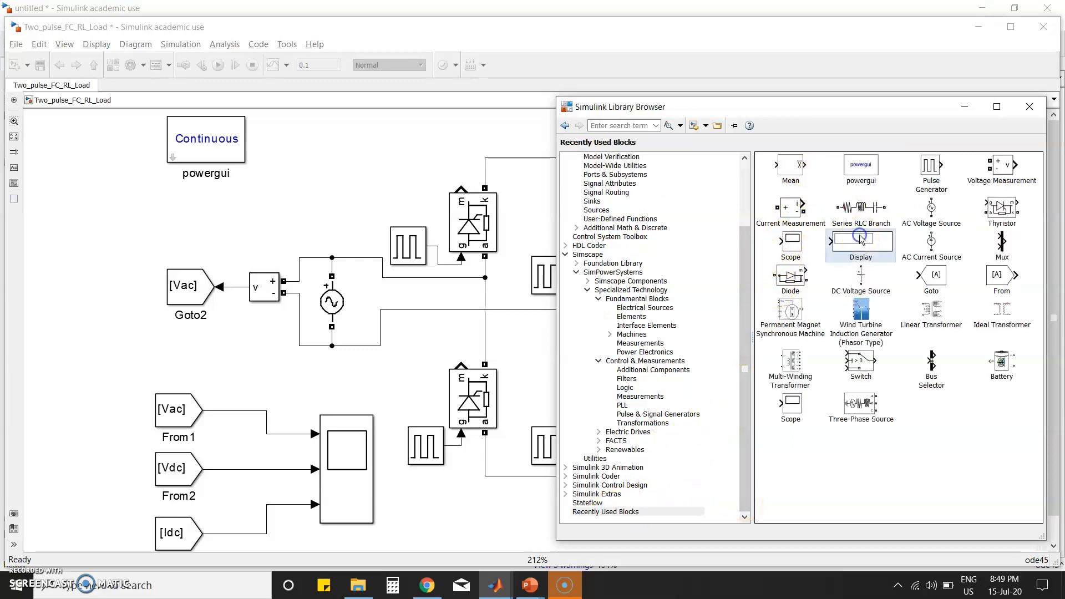
pyautogui.hotkey('ctrl', 'i')
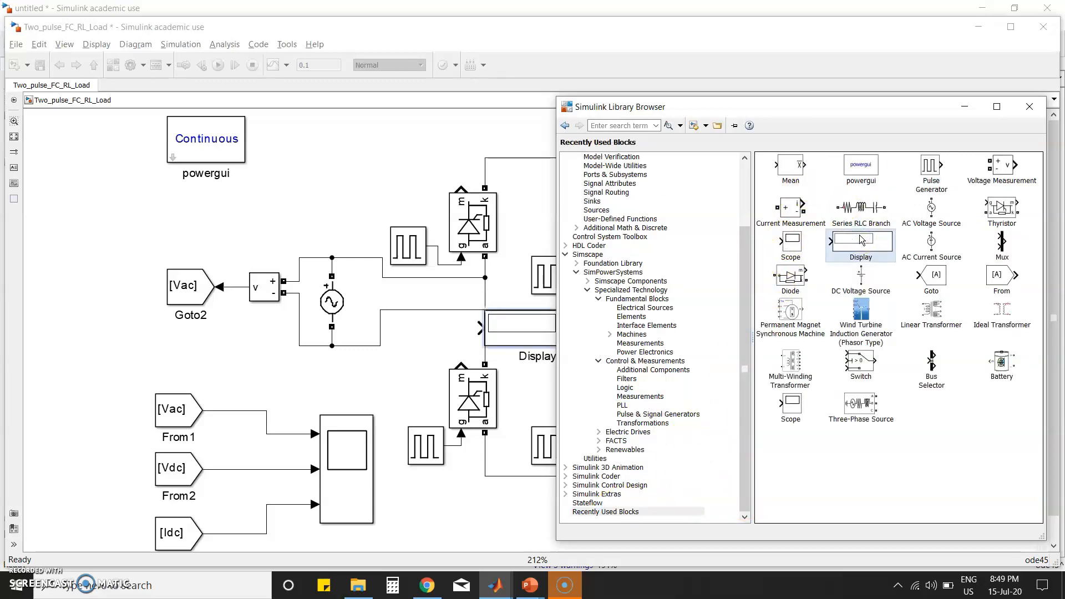
pyautogui.click(965, 107)
pyautogui.click(516, 345)
pyautogui.moveTo(515, 345); pyautogui.dragTo(1002, 203)
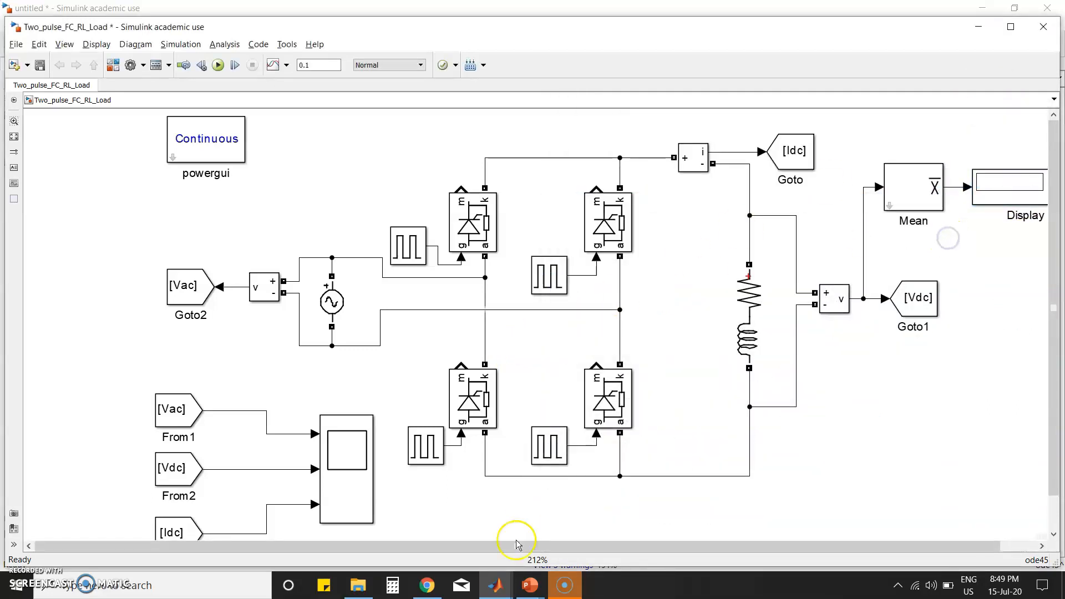
# Step: Set the firing angle variable a to 30 in the MATLAB workspace and simulate Two_pulse_FC_RL_Load to read the mean output voltage
pyautogui.moveTo(499, 586)
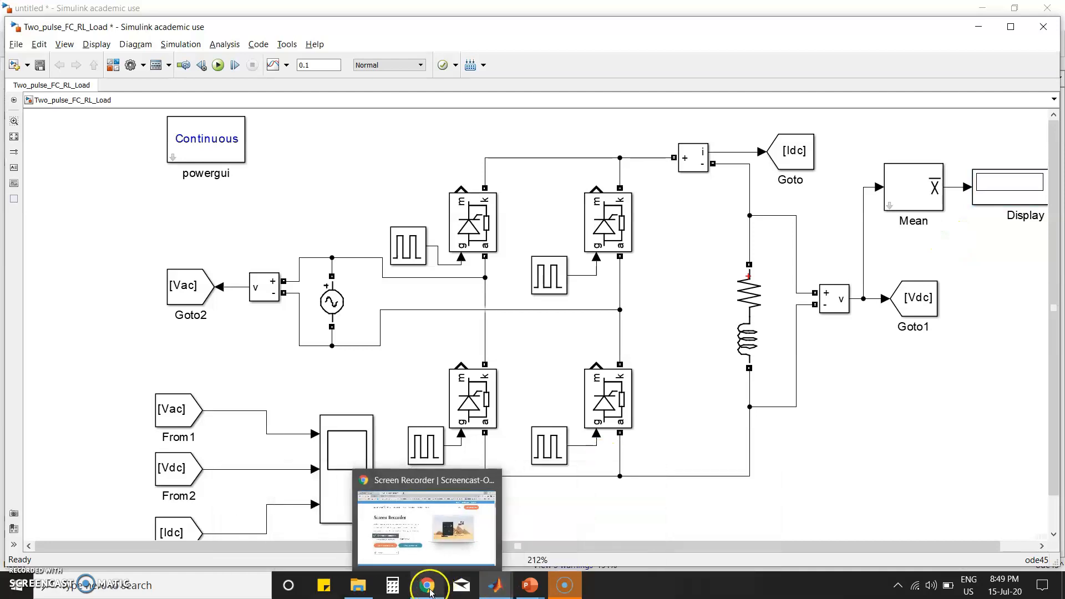
pyautogui.click(493, 593)
pyautogui.click(291, 518)
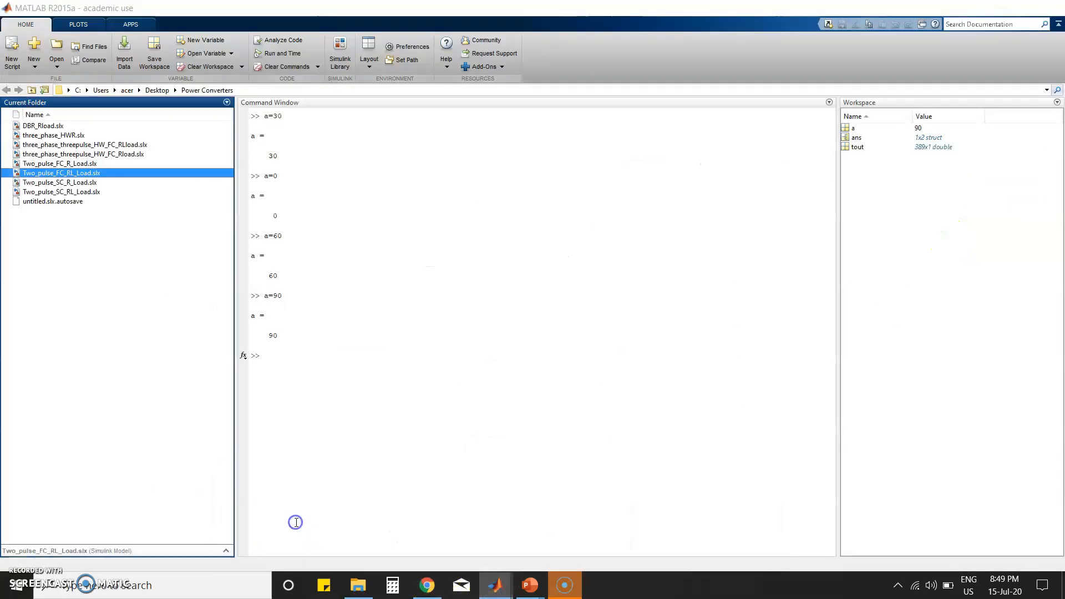
pyautogui.click(279, 366)
pyautogui.write('a=30')
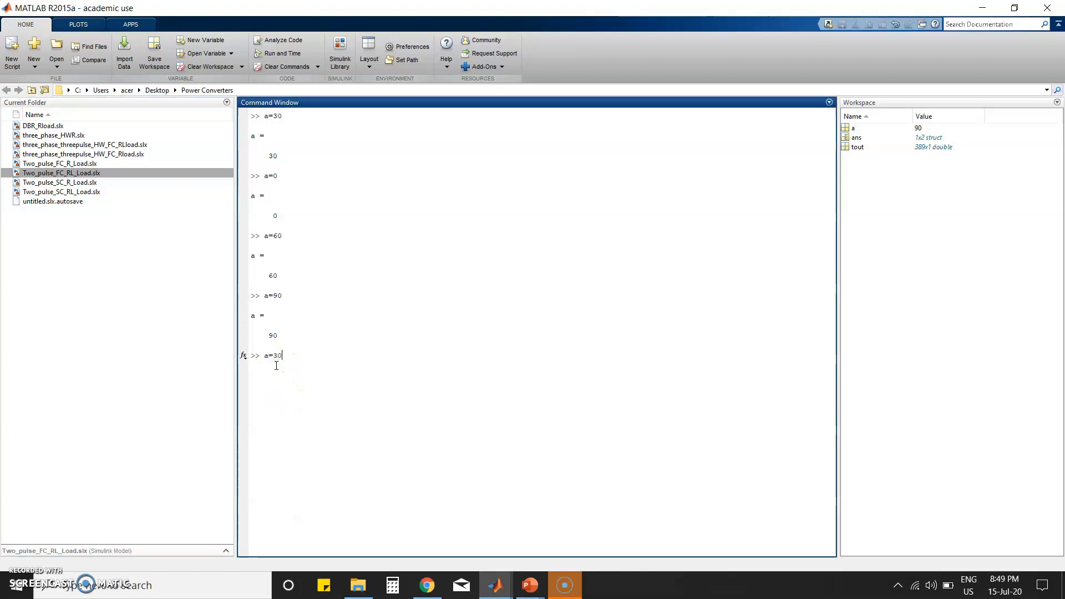
pyautogui.hotkey('alt', 'Tab')
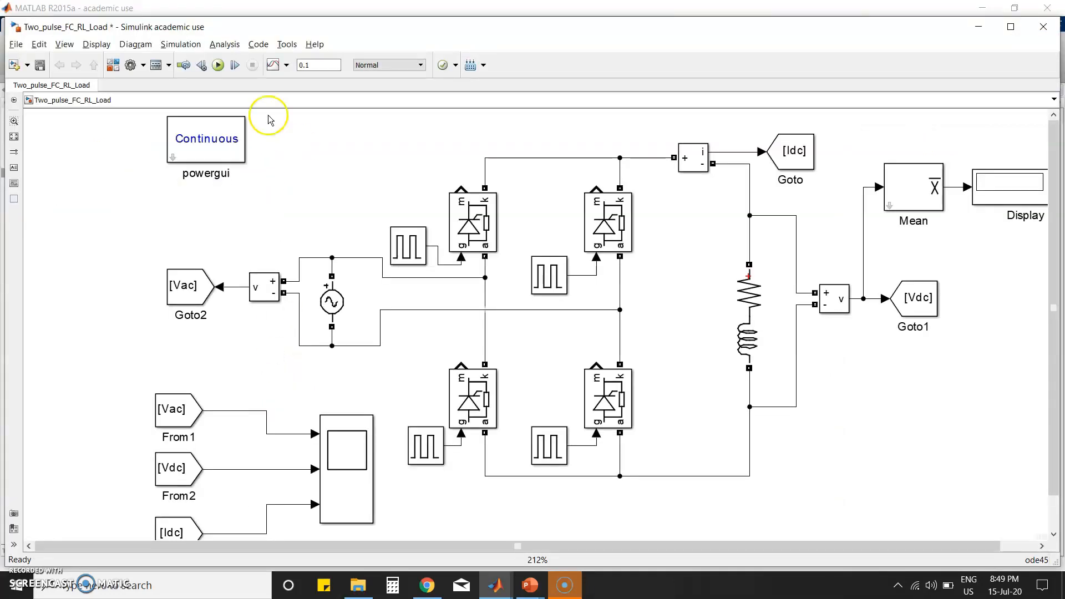
pyautogui.click(219, 66)
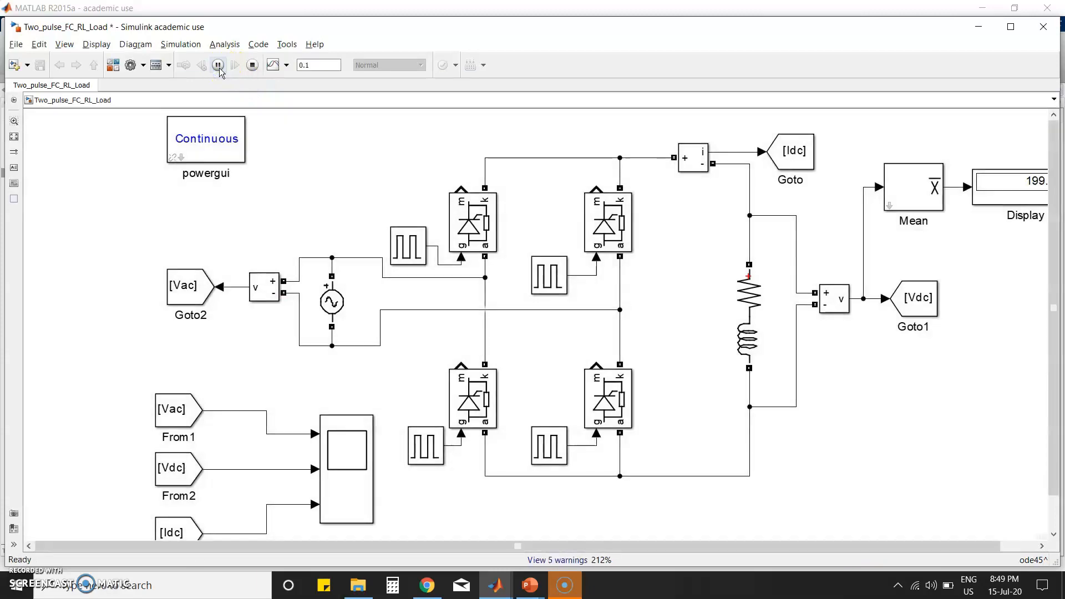
pyautogui.moveTo(996, 549); pyautogui.dragTo(1022, 550)
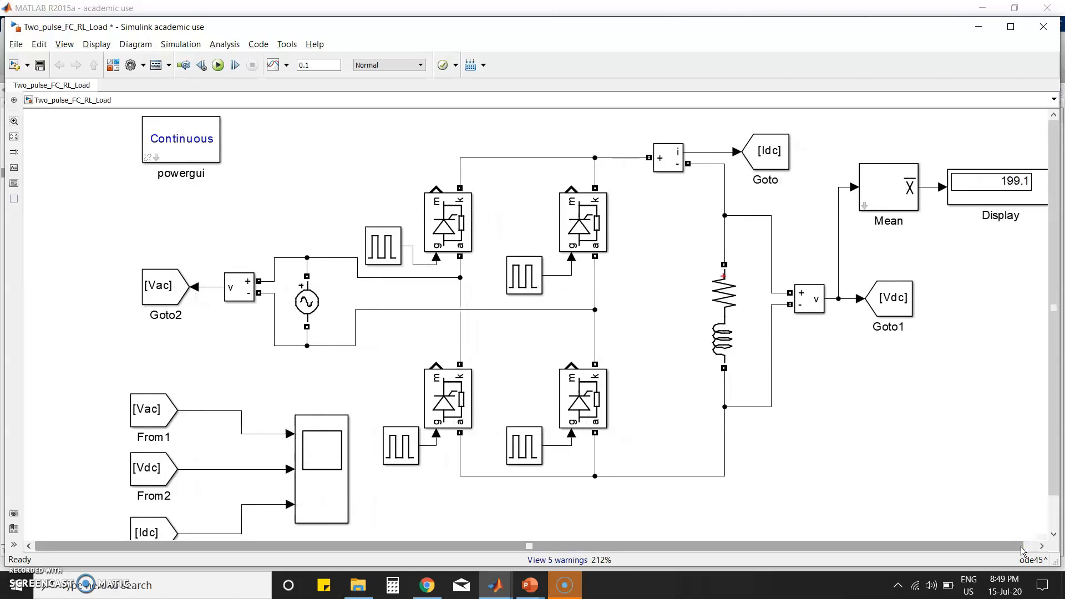
# Step: Set the Mean block's fundamental frequency to 50 Hz
pyautogui.doubleClick(888, 187)
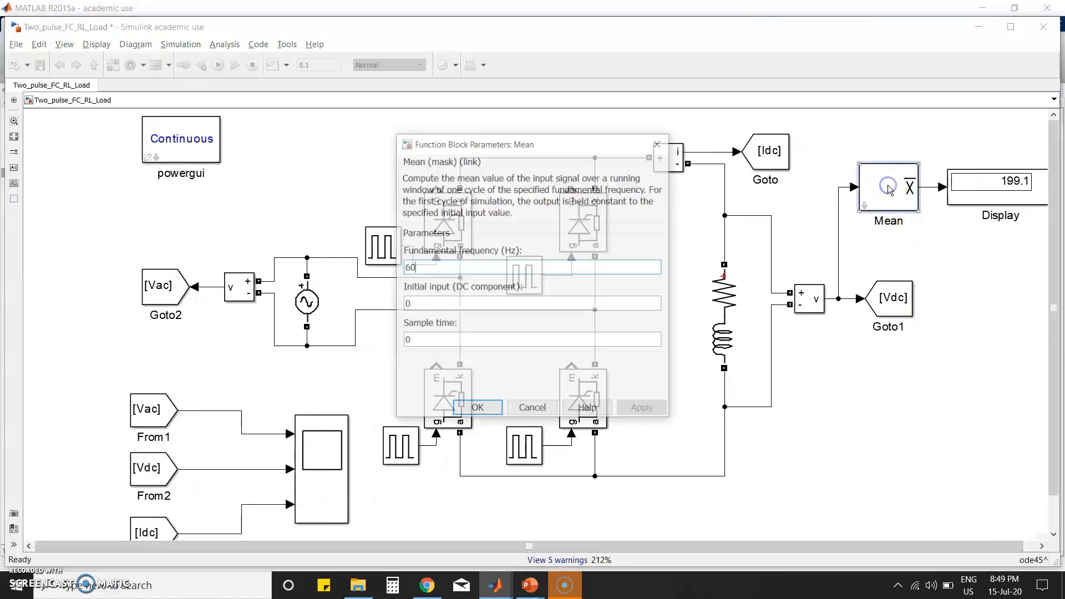
pyautogui.doubleClick(448, 265)
pyautogui.write('5')
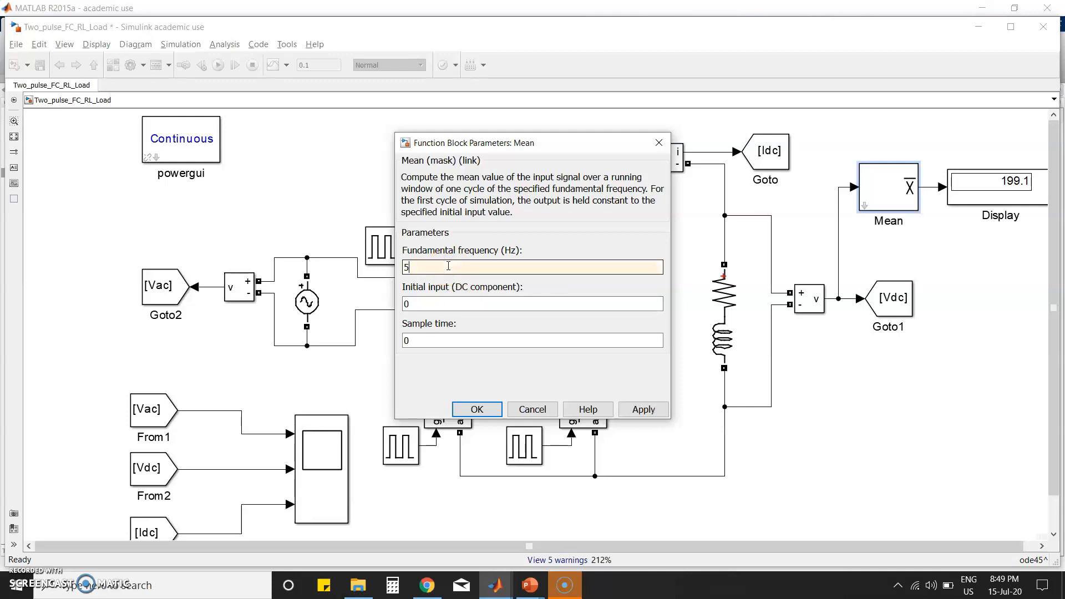
pyautogui.write('0')
pyautogui.press('Return')
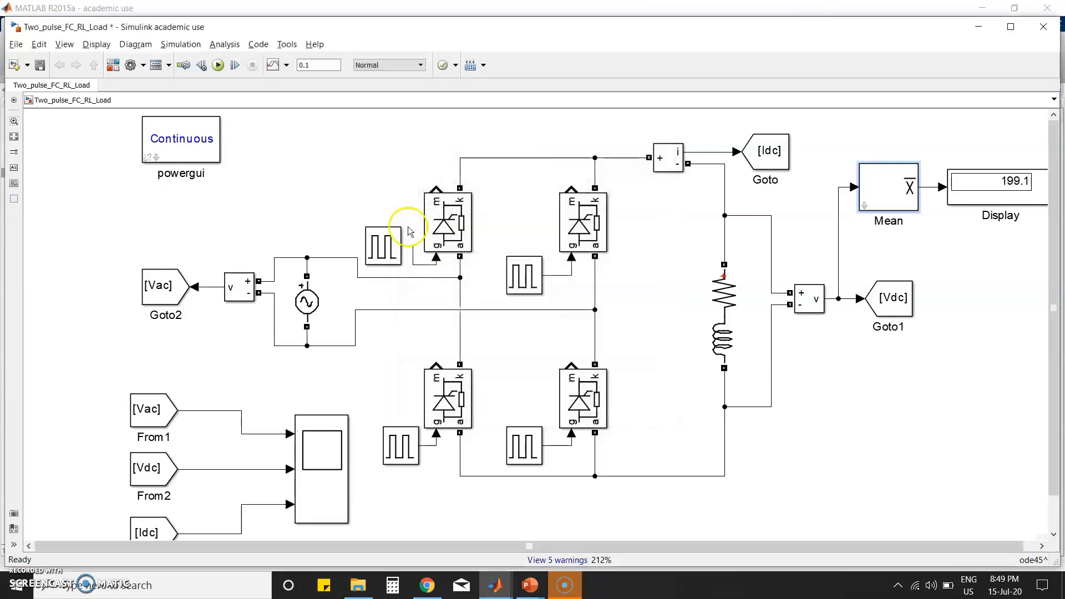
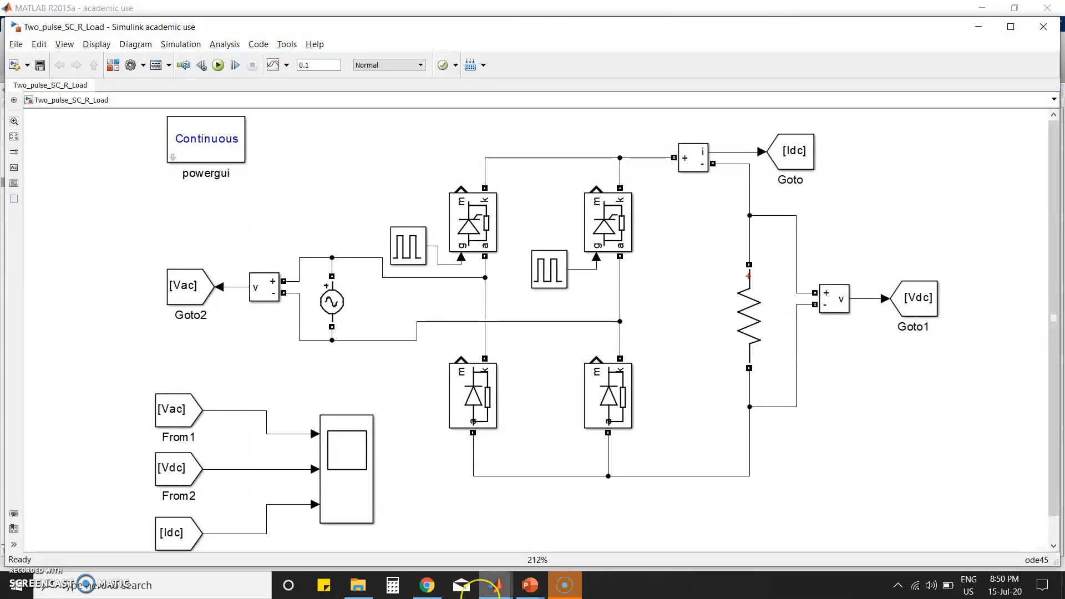
# Step: Switch between PowerPoint and Simulink to compare the symmetrical semi controlled converter diagram with the Two_pulse_SC_R_Load model
pyautogui.click(277, 519)
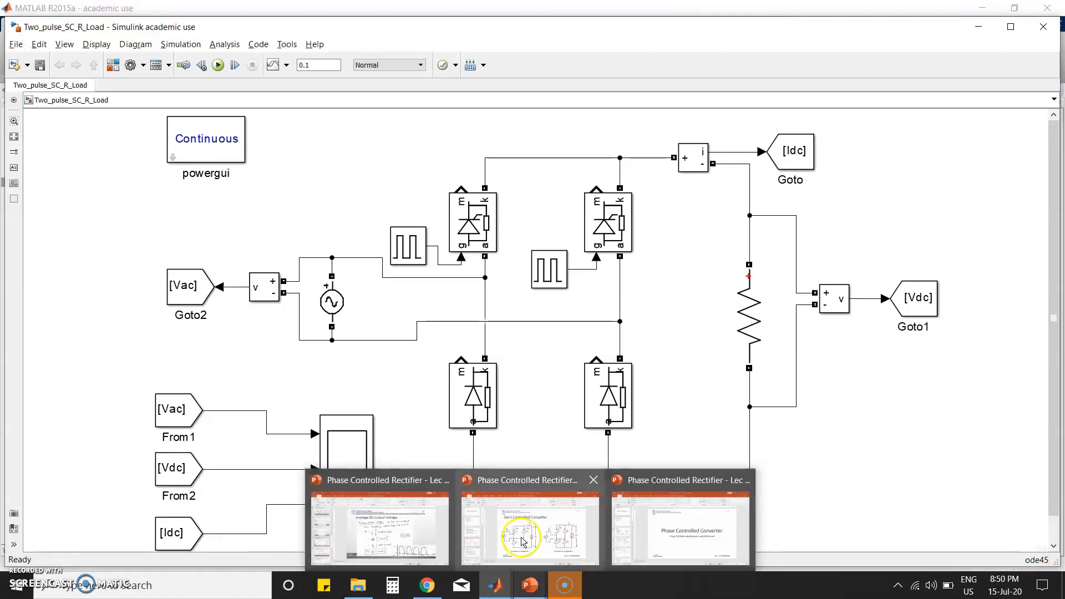
pyautogui.click(523, 538)
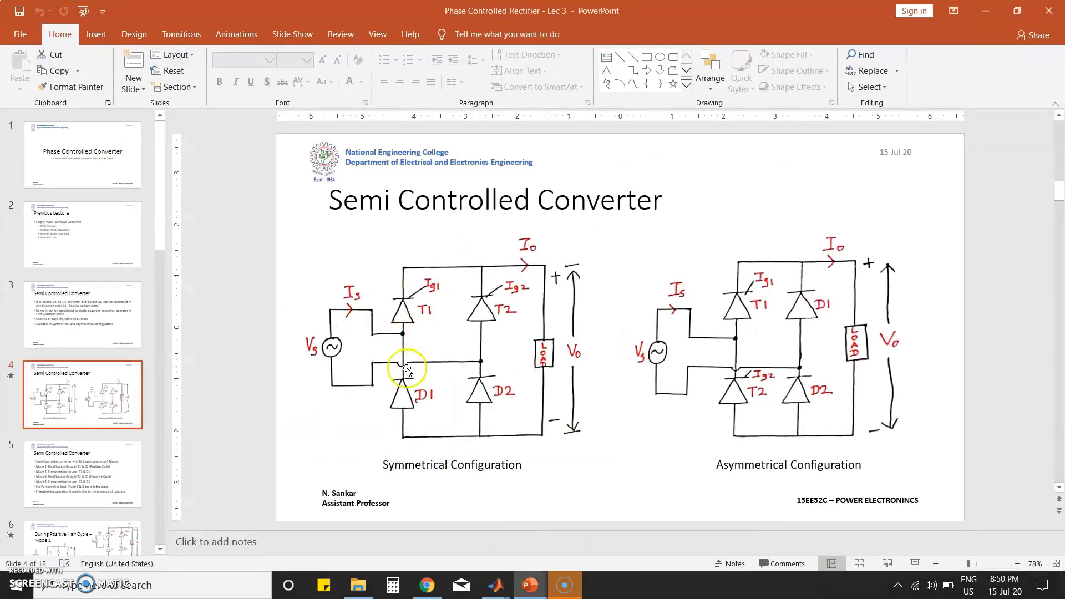
pyautogui.hotkey('alt', 'Tab')
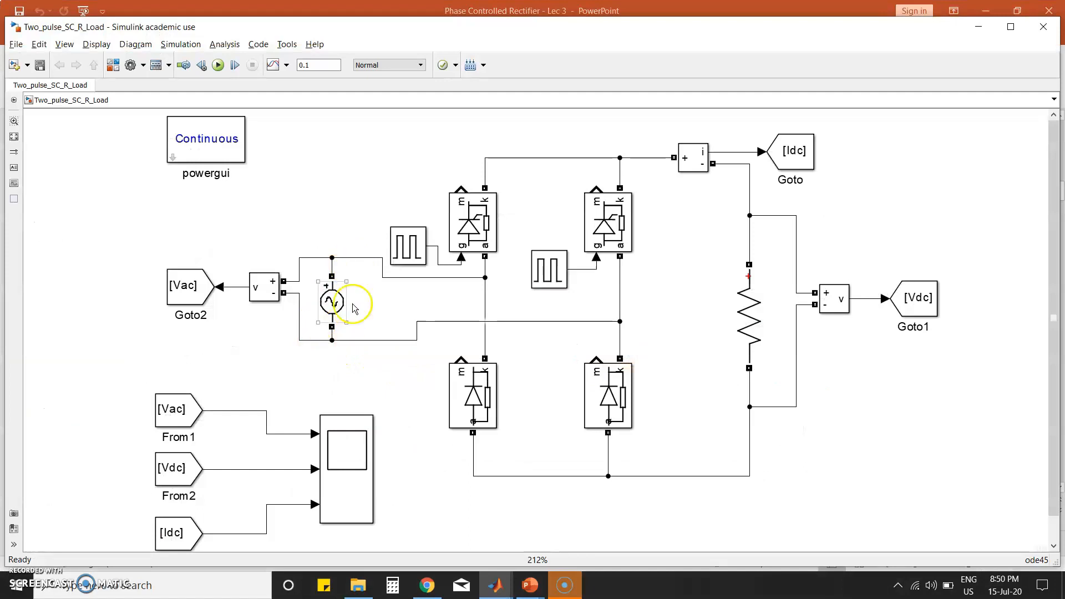
pyautogui.hotkey('alt', 'Tab')
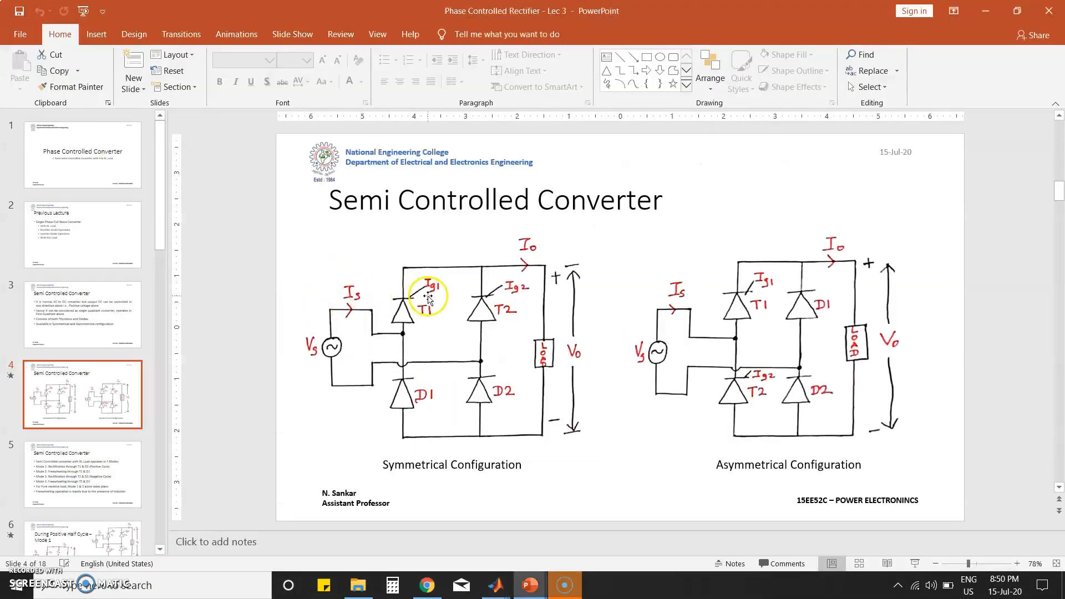
pyautogui.hotkey('alt', 'Tab')
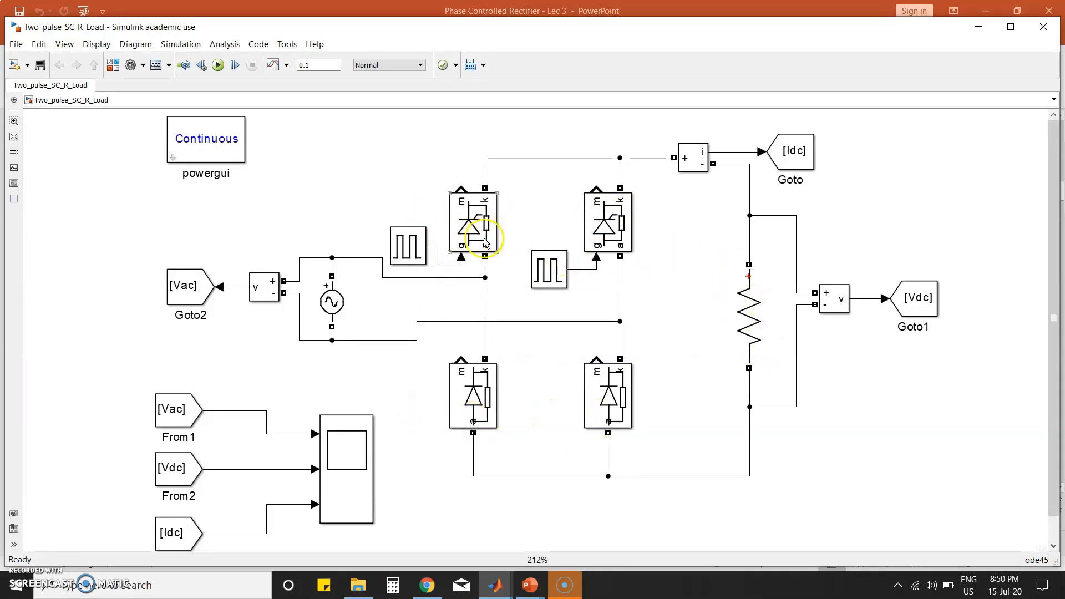
# Step: Check the period, pulse width and phase delay of both pulse generators in the Two_pulse_SC_R_Load model
pyautogui.moveTo(496, 582)
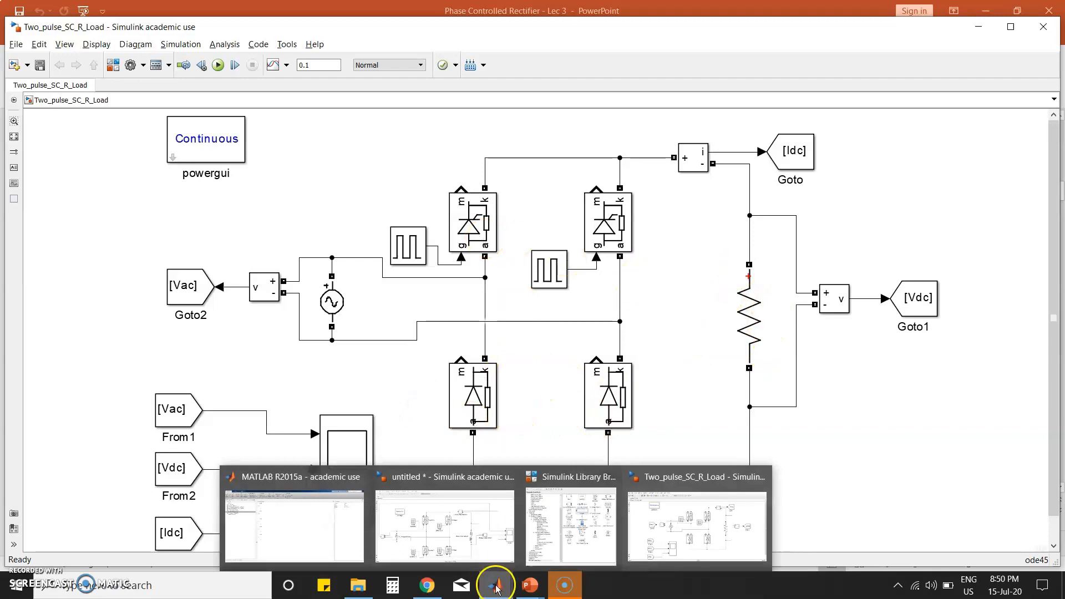
pyautogui.doubleClick(408, 245)
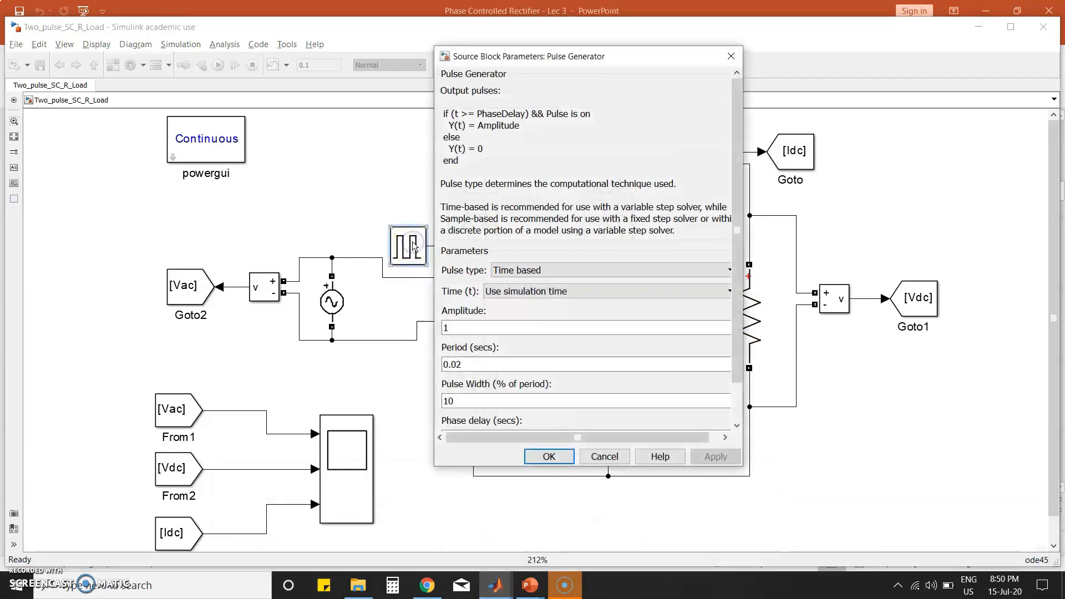
pyautogui.scroll(-2, 734, 410)
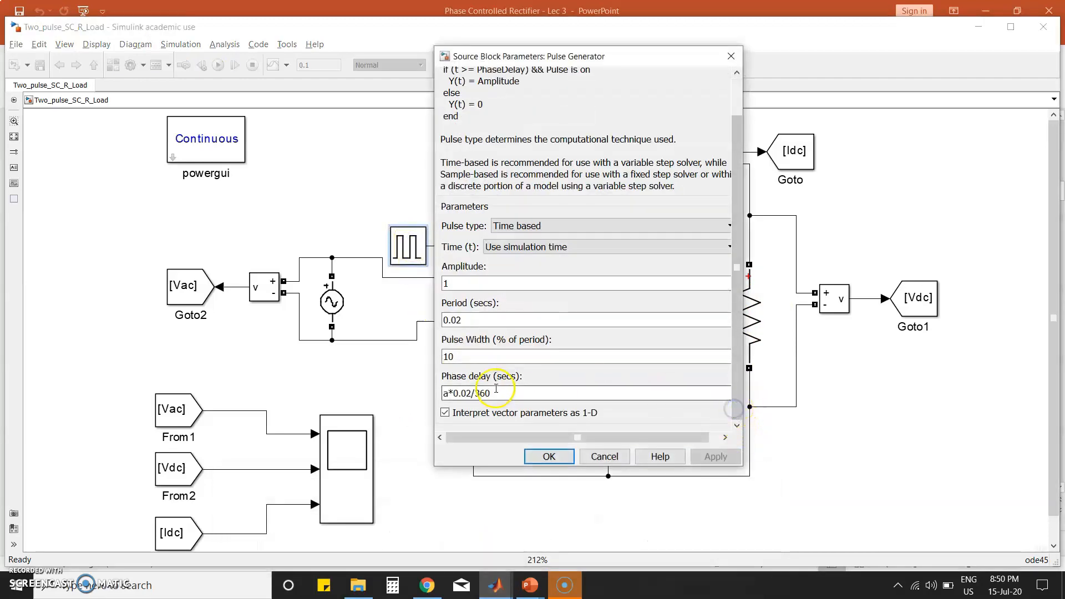
pyautogui.click(550, 457)
pyautogui.doubleClick(549, 270)
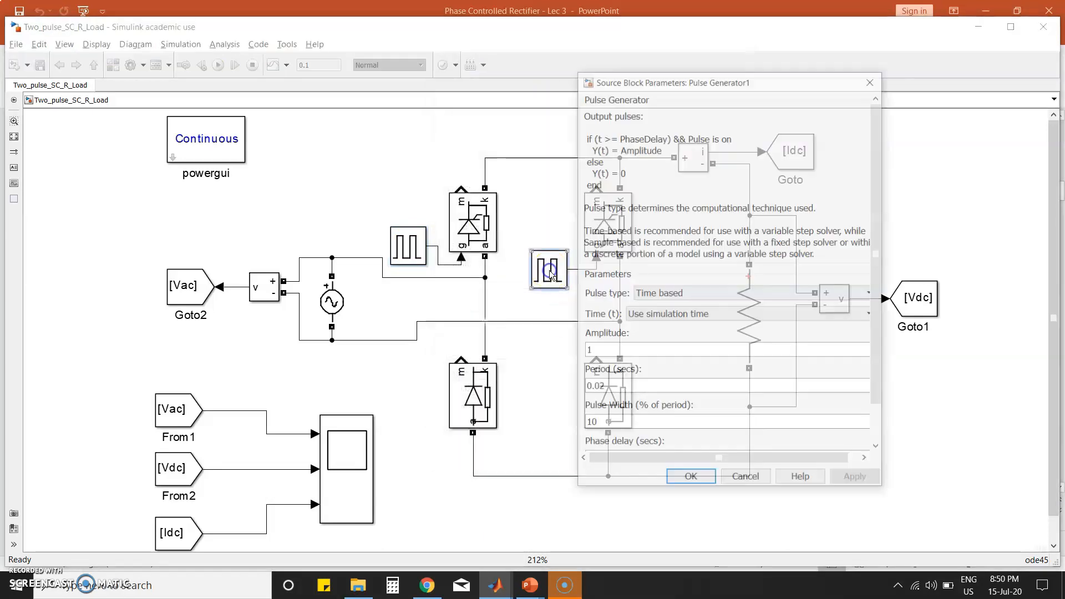
pyautogui.scroll(-2, 882, 439)
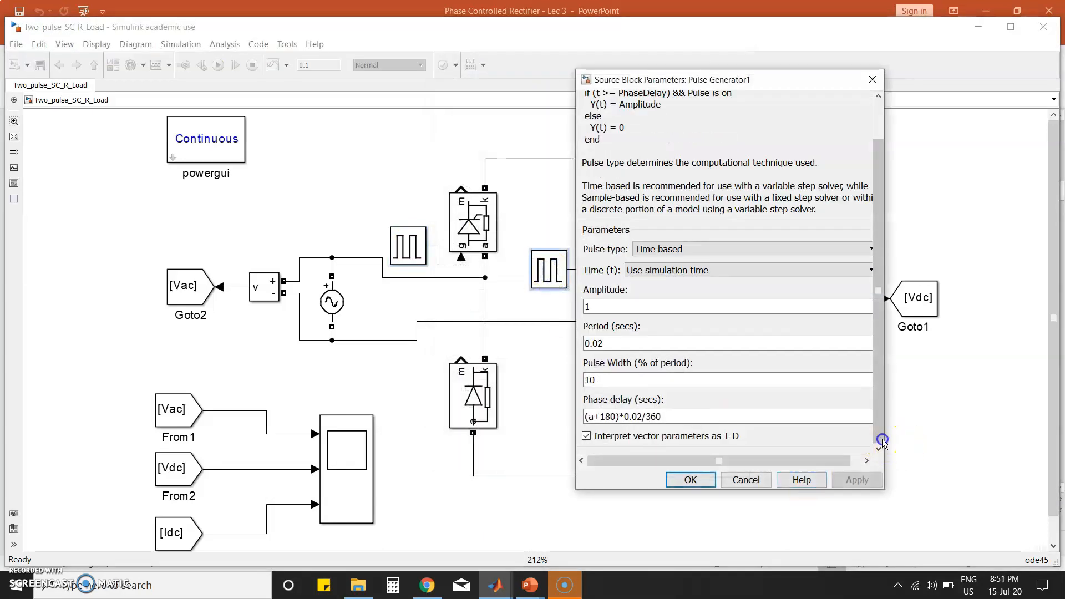
pyautogui.click(690, 479)
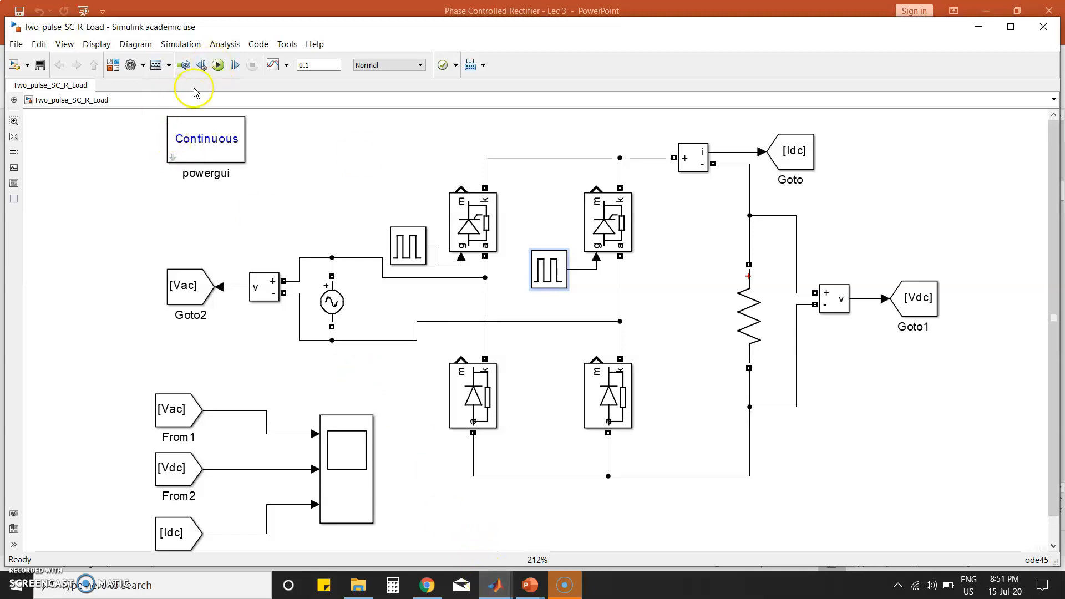
# Step: Simulate the Two_pulse_SC_R_Load model and autoscale the scope to view the AC voltage, DC voltage and DC current waveforms
pyautogui.click(219, 66)
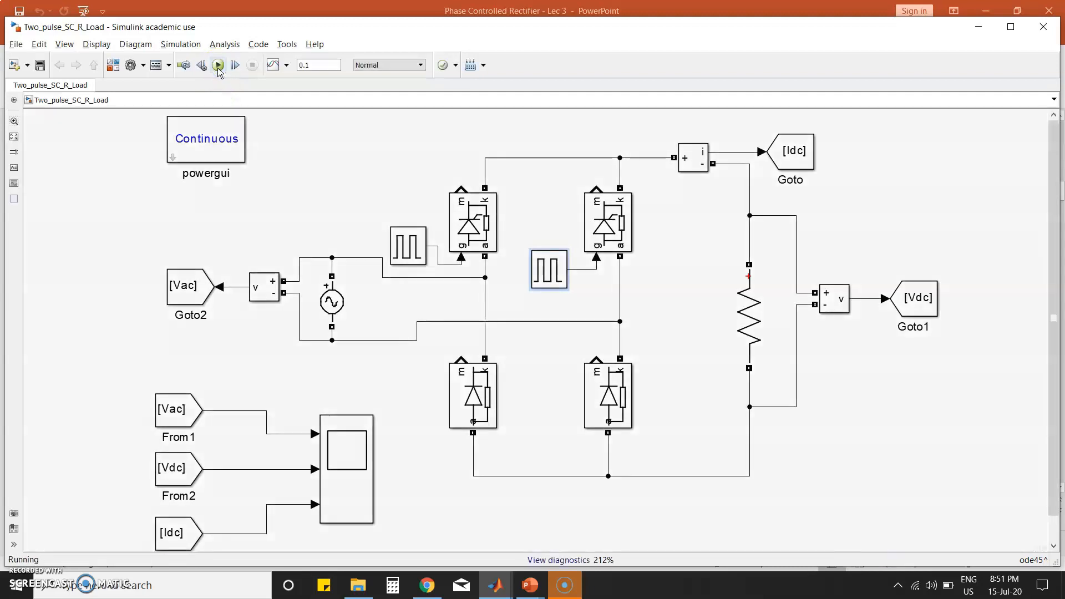
pyautogui.doubleClick(319, 467)
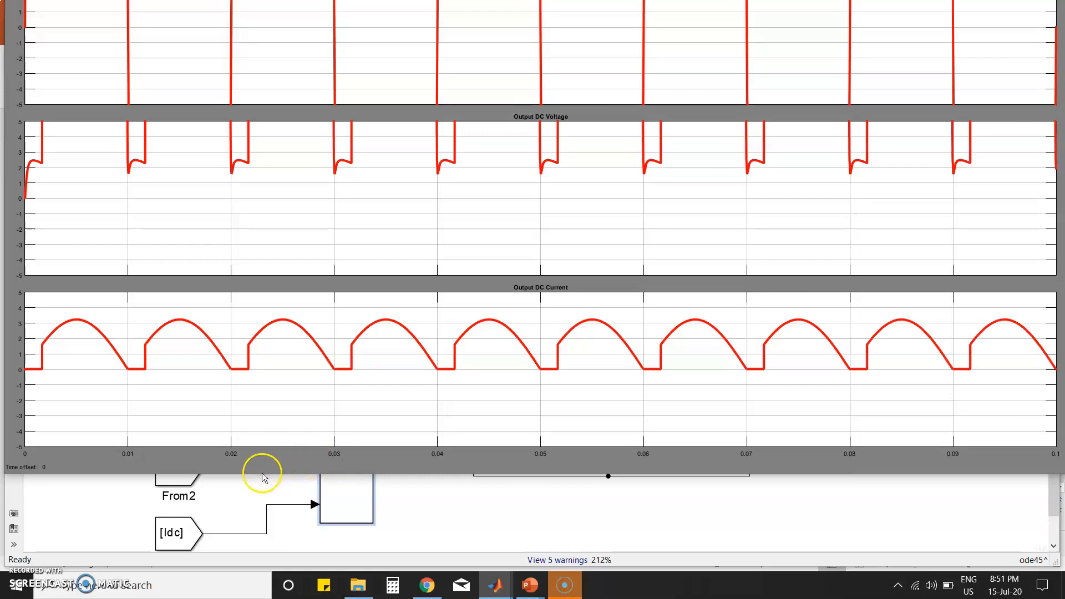
pyautogui.click(261, 475)
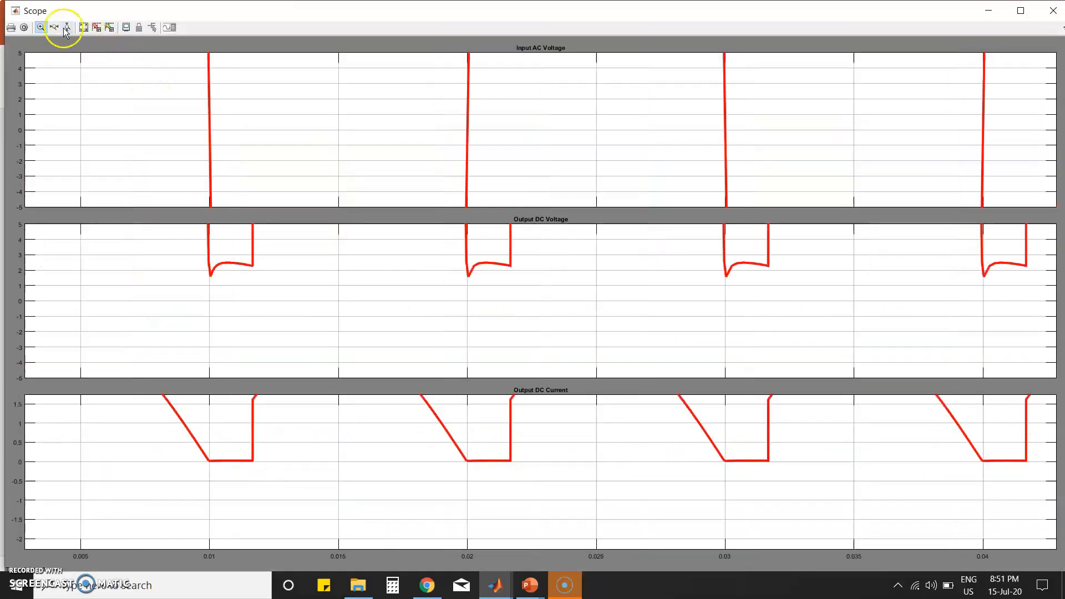
pyautogui.click(83, 27)
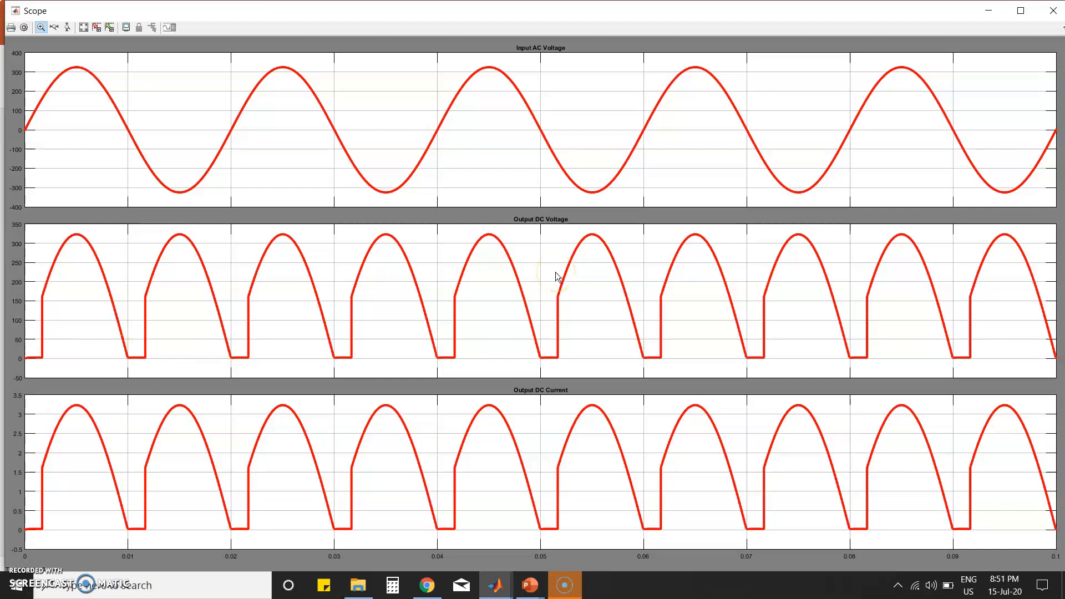
pyautogui.click(988, 10)
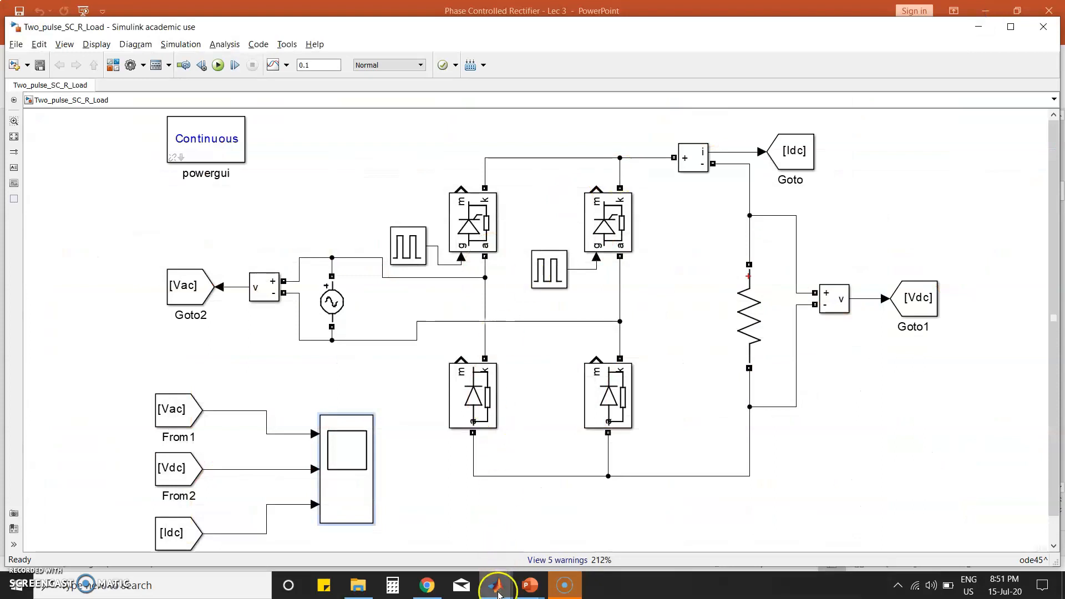
# Step: Switch to the untitled fully controlled converter model and set its Series RLC Branch load to branch type R
pyautogui.moveTo(495, 585)
pyautogui.click(387, 537)
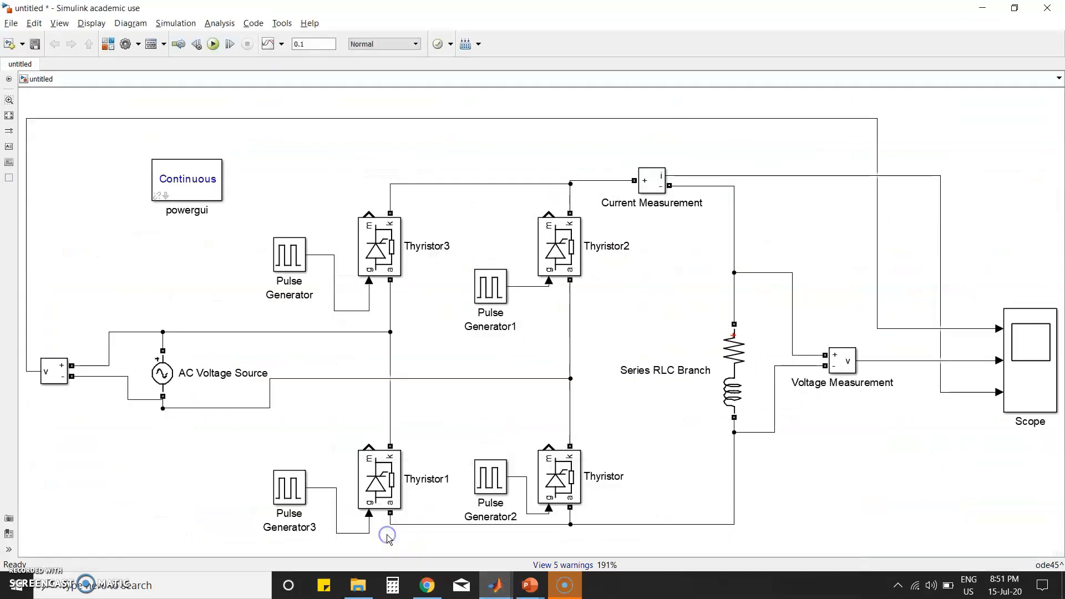
pyautogui.doubleClick(733, 371)
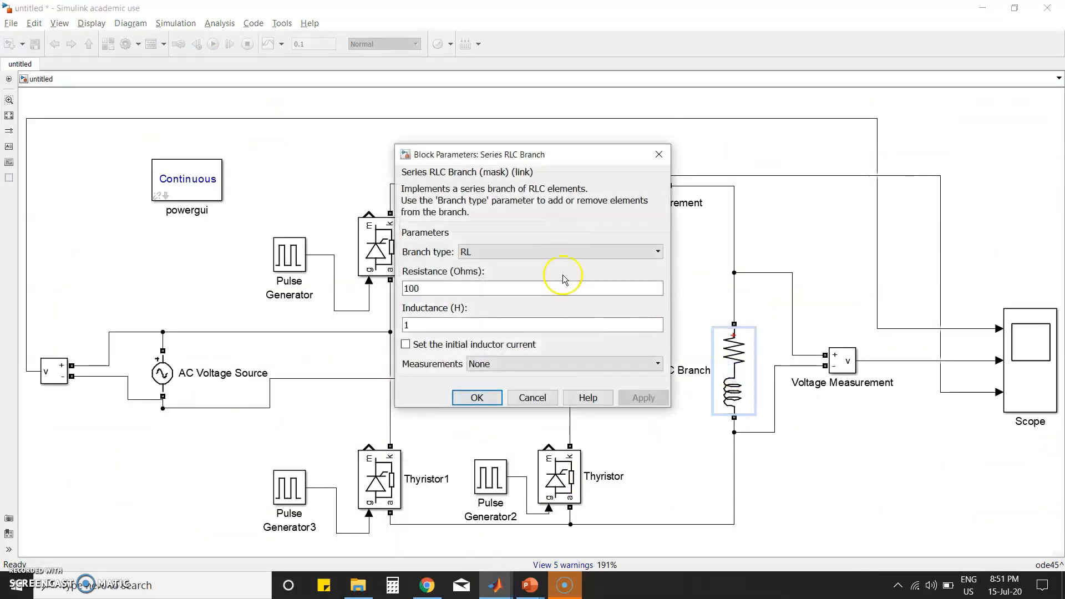
pyautogui.click(477, 251)
pyautogui.click(486, 277)
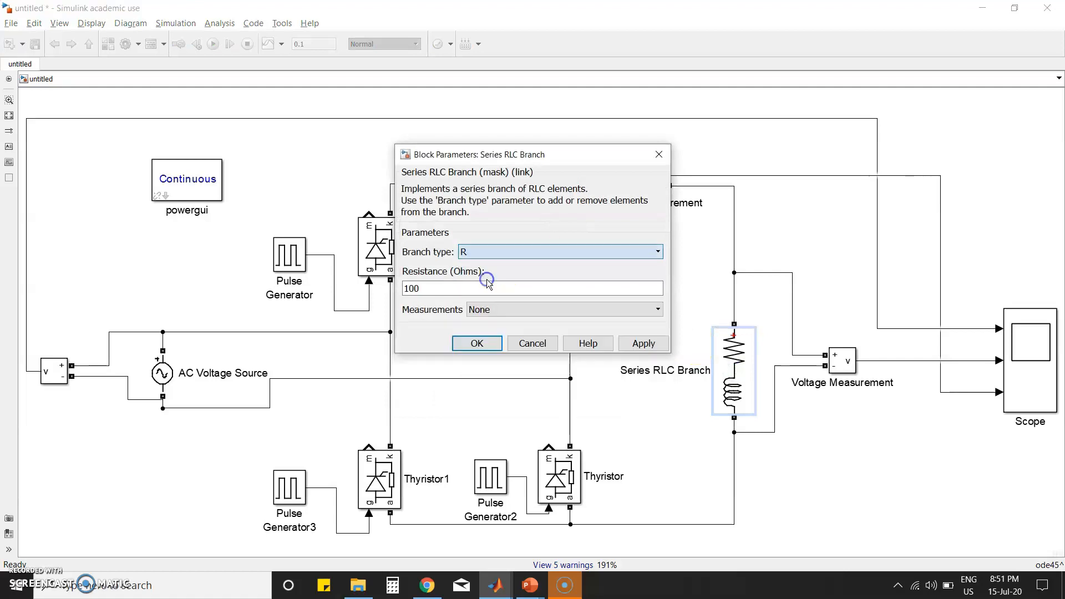
pyautogui.click(475, 344)
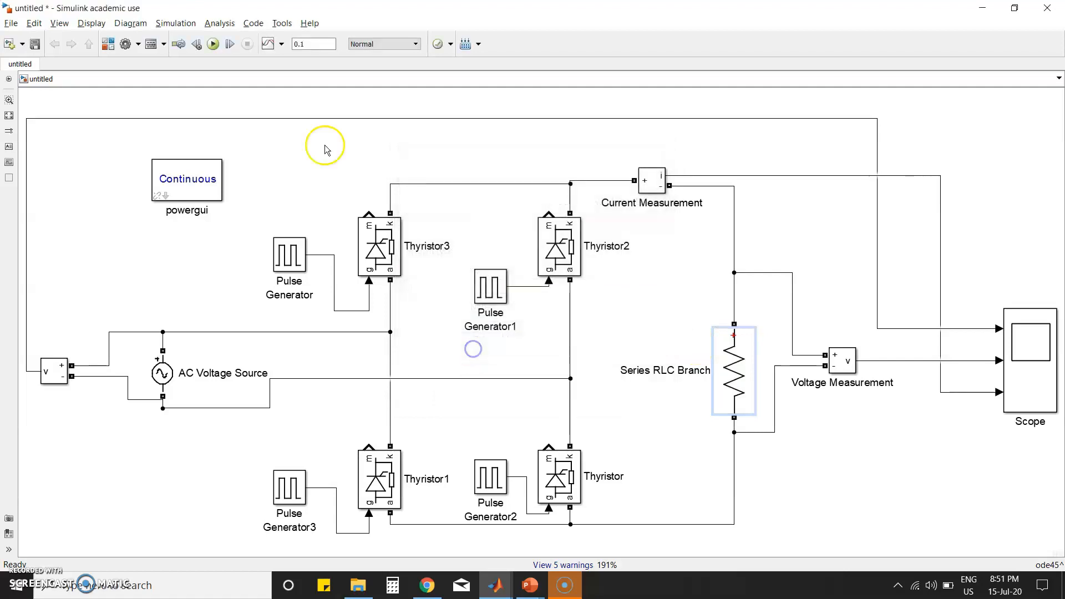
# Step: Simulate the untitled fully controlled converter with the R load and autoscale its scope waveforms
pyautogui.click(213, 43)
pyautogui.doubleClick(1021, 344)
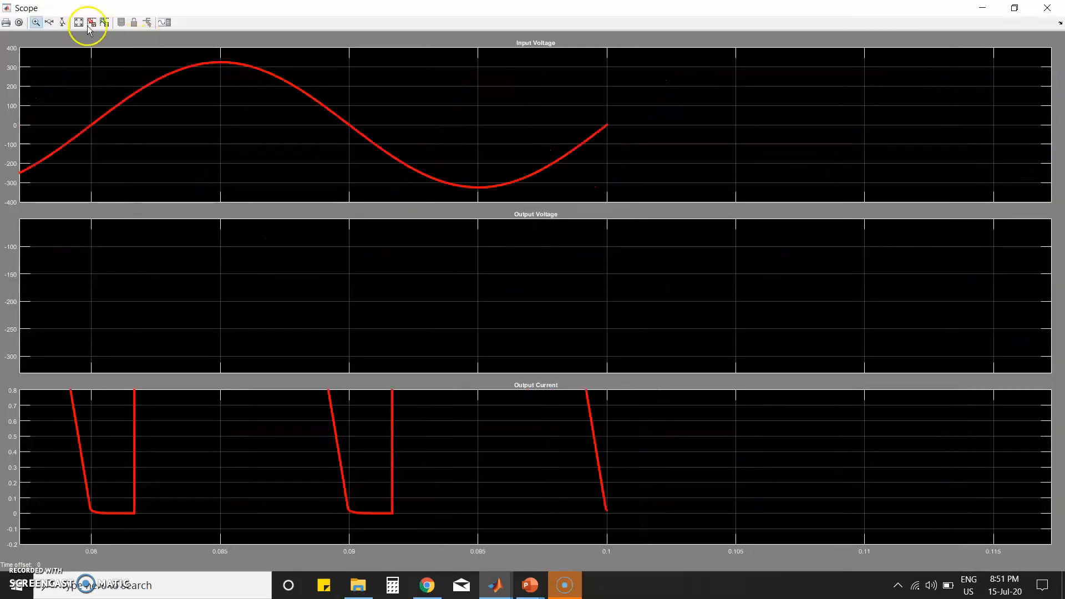
pyautogui.click(79, 22)
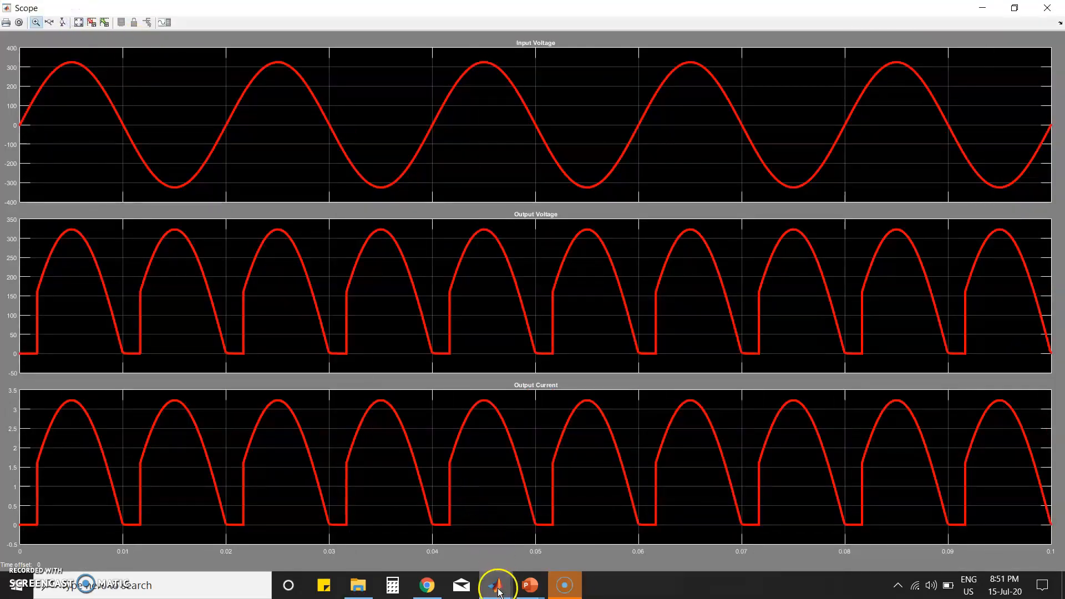
# Step: Compare the scope waveforms of the semi controlled and fully controlled converters with R load
pyautogui.moveTo(496, 585)
pyautogui.click(688, 562)
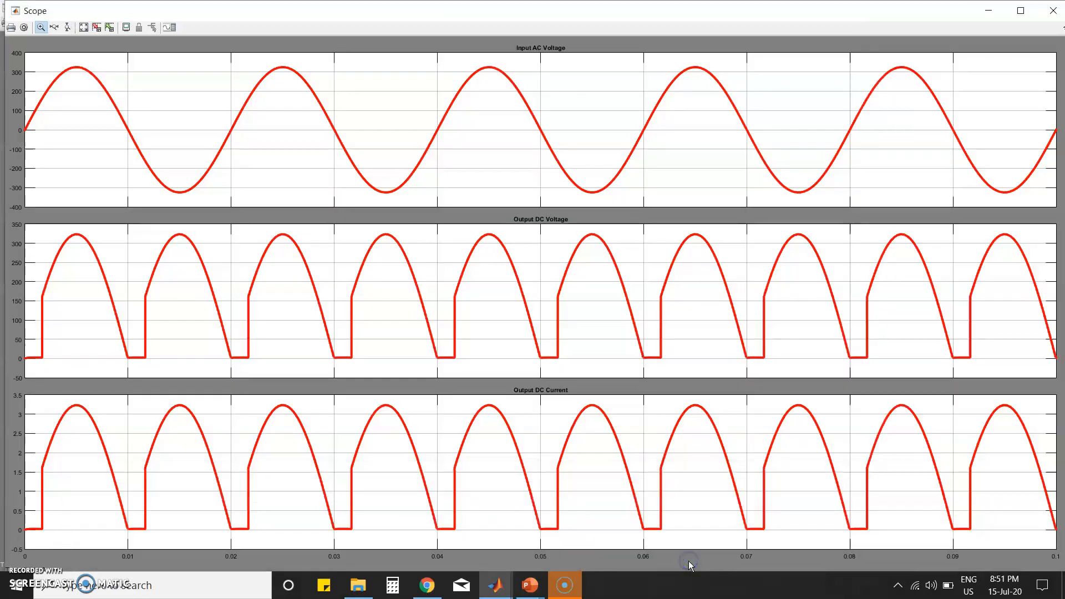
pyautogui.hotkey('alt', 'Tab')
pyautogui.hotkey('alt', 'Tab')
pyautogui.hotkey('alt', 'Tab')
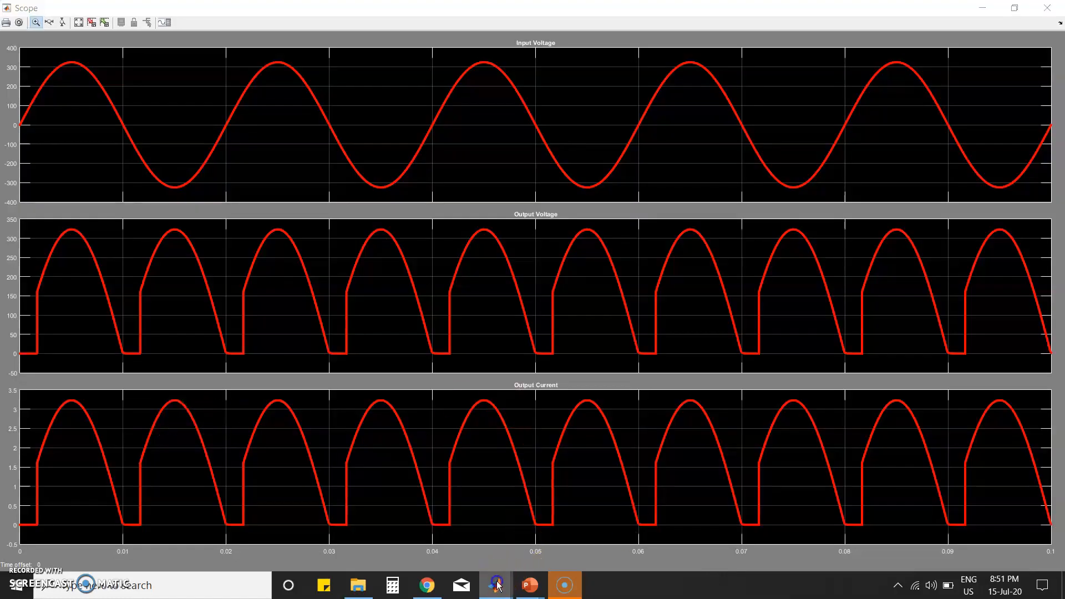
# Step: Compare the untitled four-thyristor circuit with the thyristor and diode arrangement in Two_pulse_SC_R_Load
pyautogui.moveTo(496, 584)
pyautogui.click(327, 518)
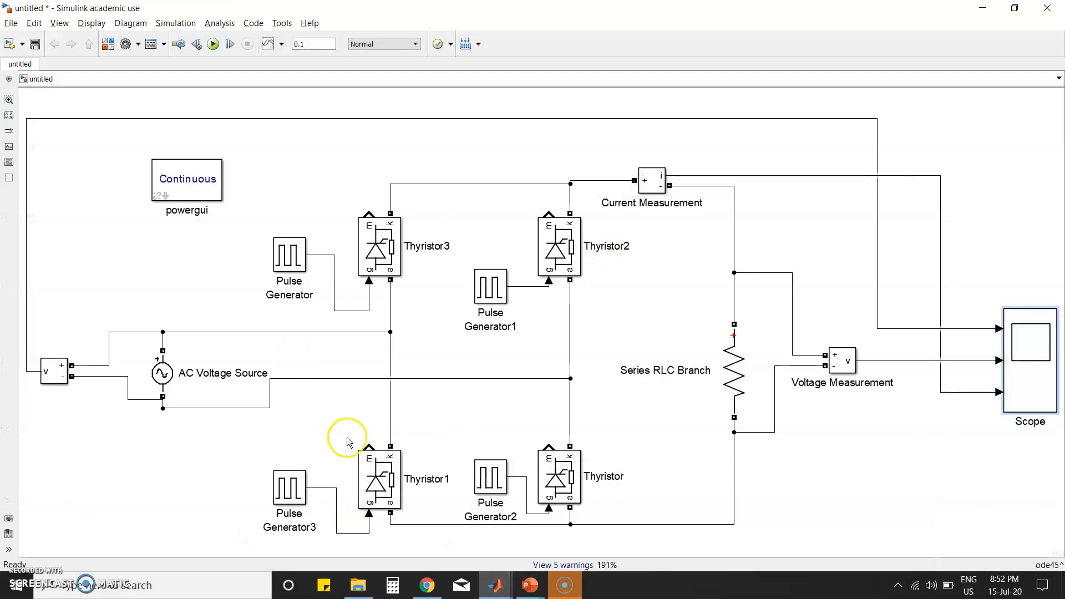
pyautogui.hotkey('alt', 'Tab')
pyautogui.hotkey('alt', 'Tab')
pyautogui.hotkey('alt', 'Tab')
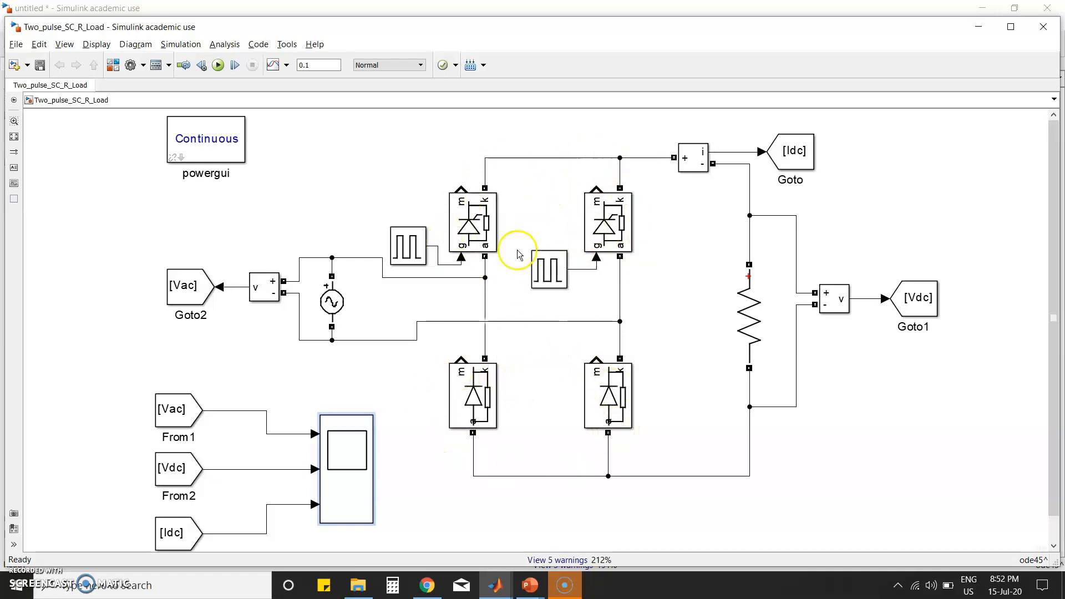
pyautogui.click(494, 427)
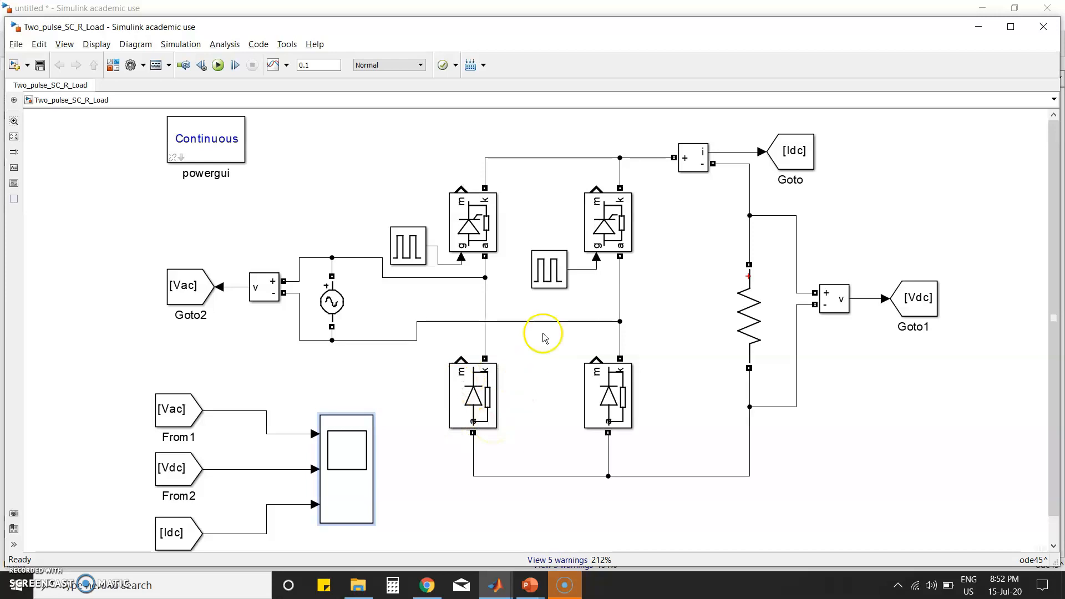
pyautogui.click(468, 228)
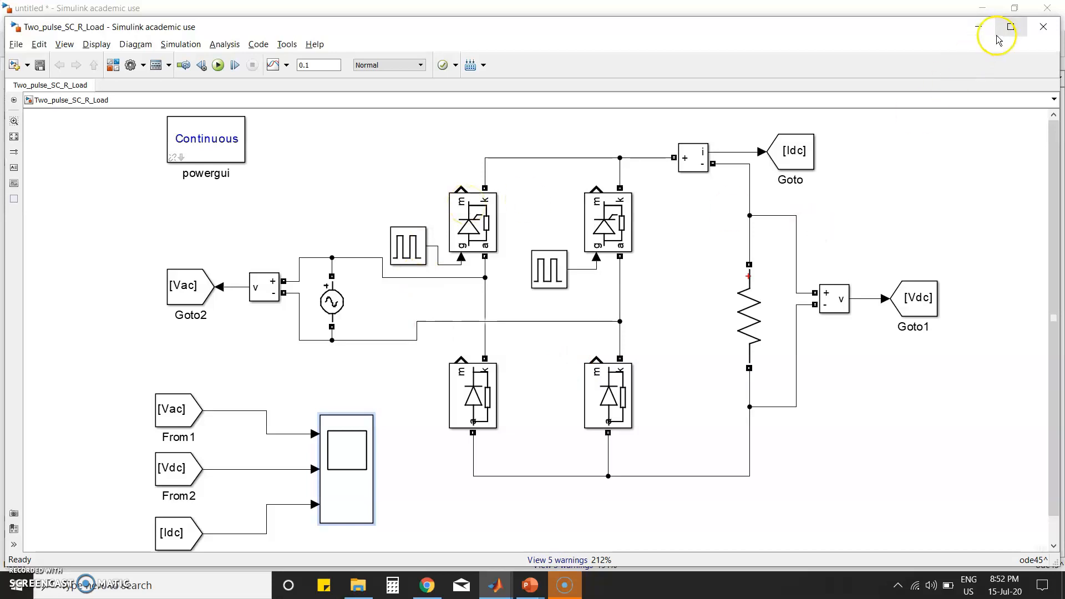
pyautogui.click(978, 26)
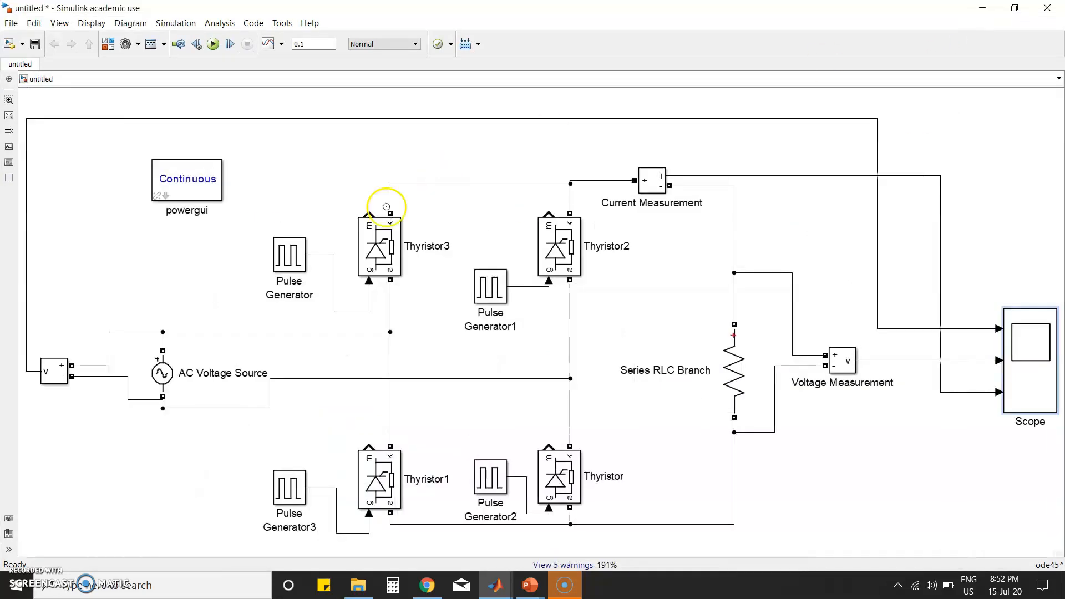
# Step: Set the load branch type of the untitled fully controlled converter to RL with 100 ohms and 1 H
pyautogui.doubleClick(735, 368)
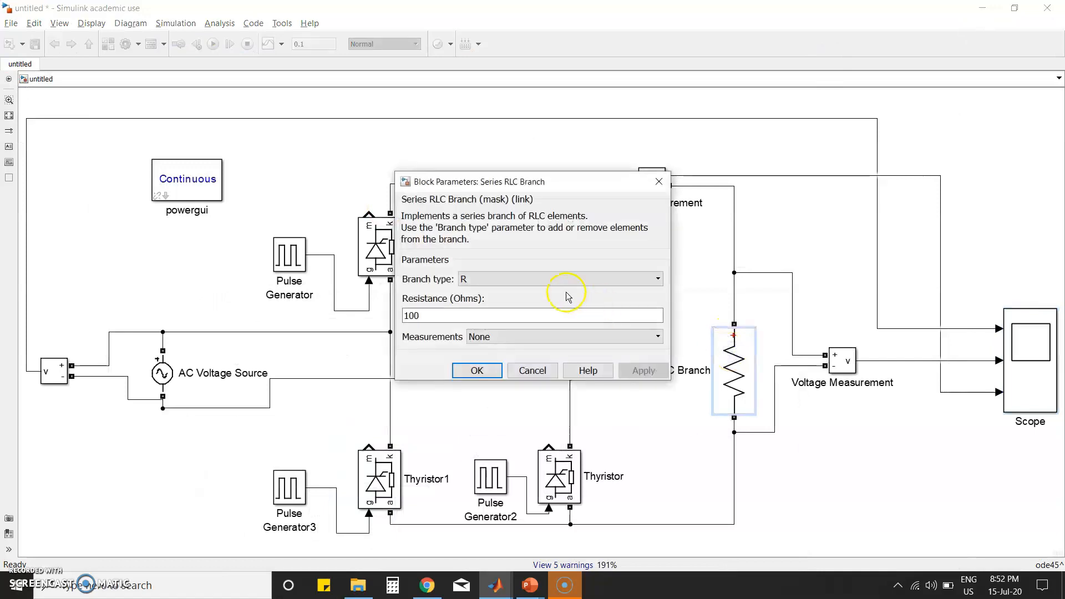
pyautogui.click(552, 278)
pyautogui.click(480, 337)
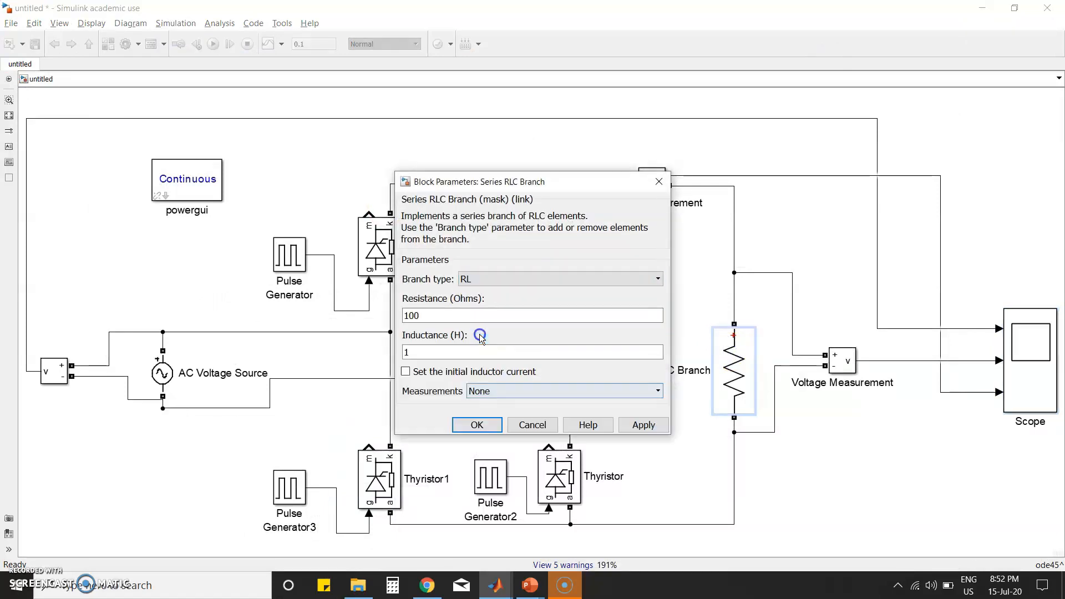
pyautogui.click(477, 424)
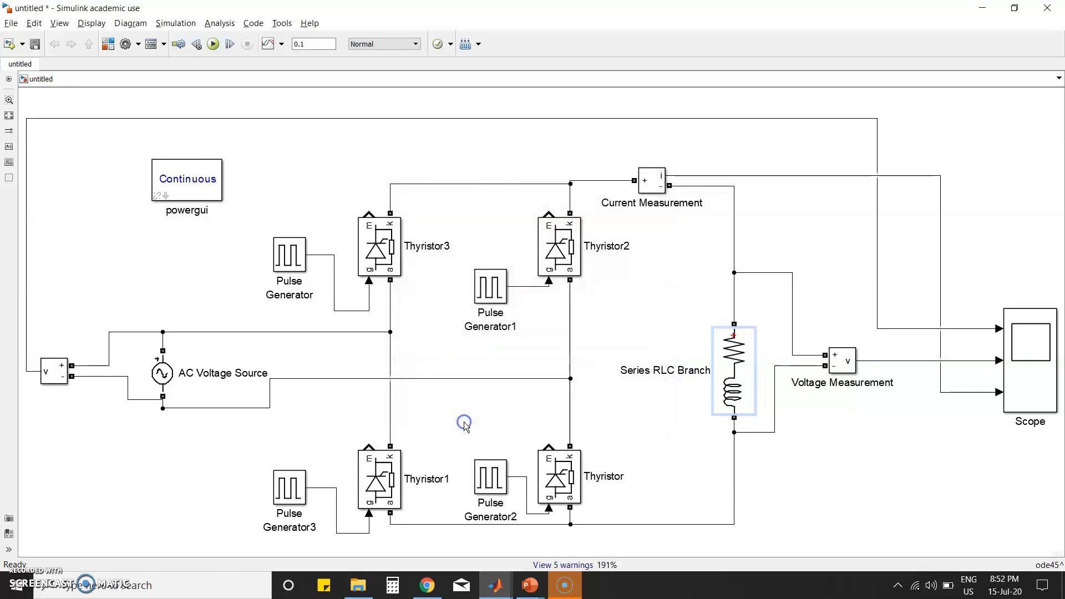
# Step: Simulate the untitled fully controlled converter with the RL load and autoscale the scope to inspect output voltage and current
pyautogui.click(215, 44)
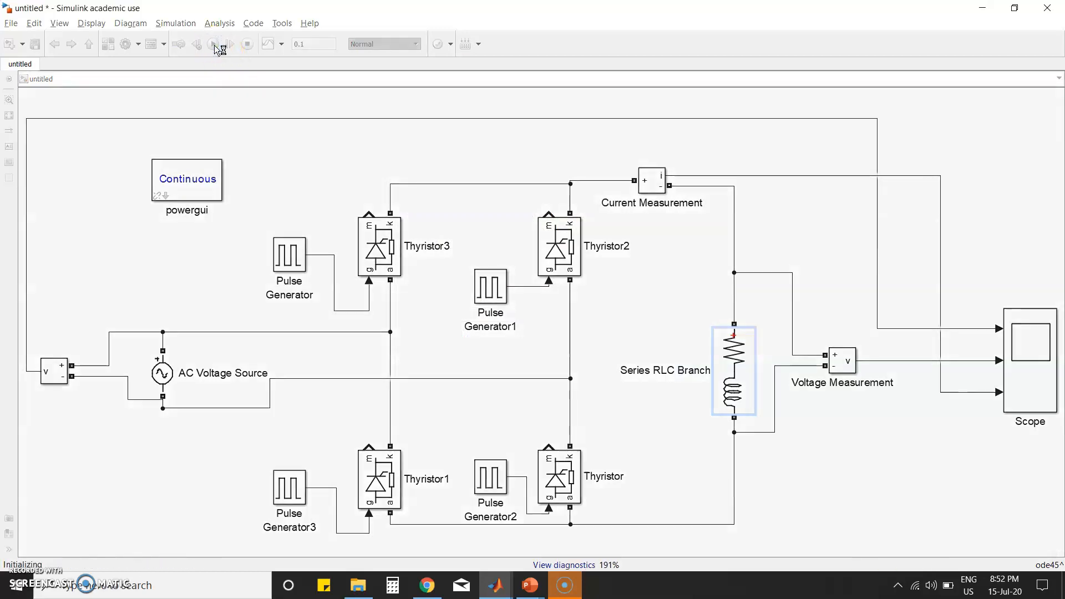
pyautogui.click(1011, 356)
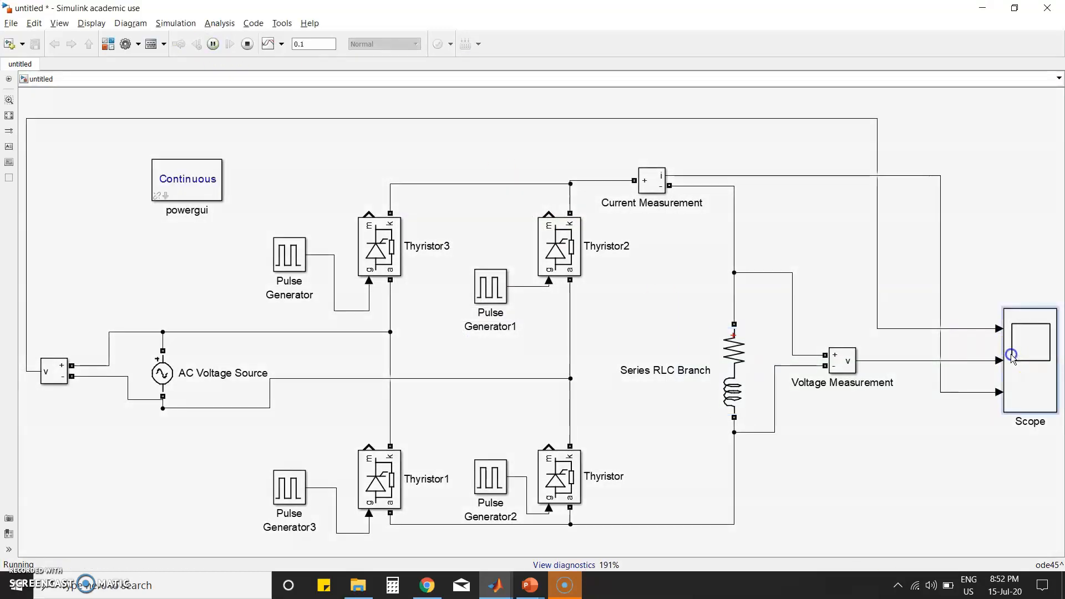
pyautogui.doubleClick(1011, 358)
pyautogui.click(80, 23)
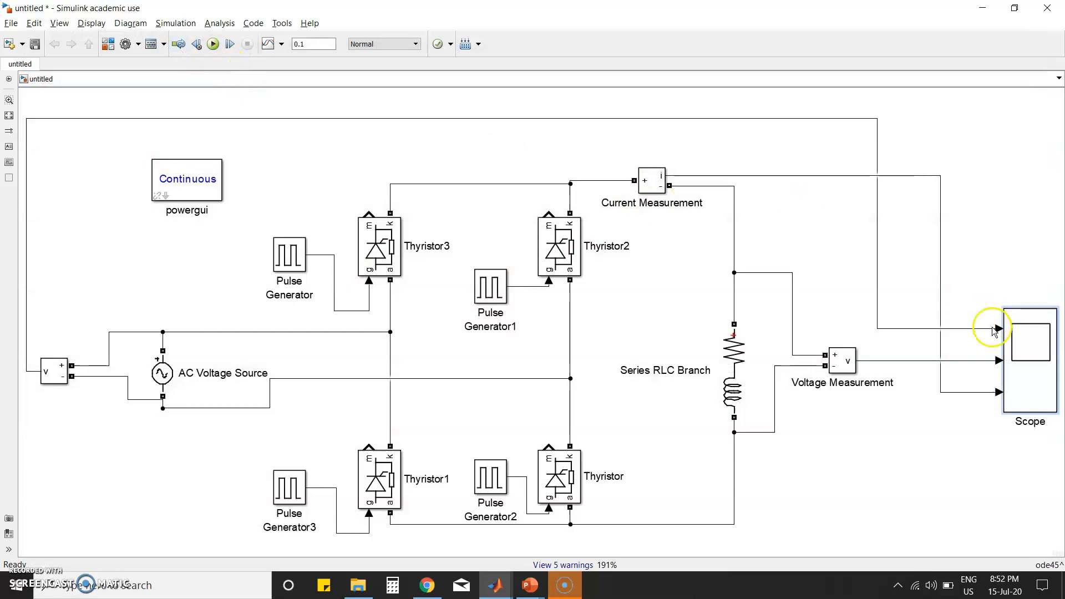
pyautogui.doubleClick(1038, 351)
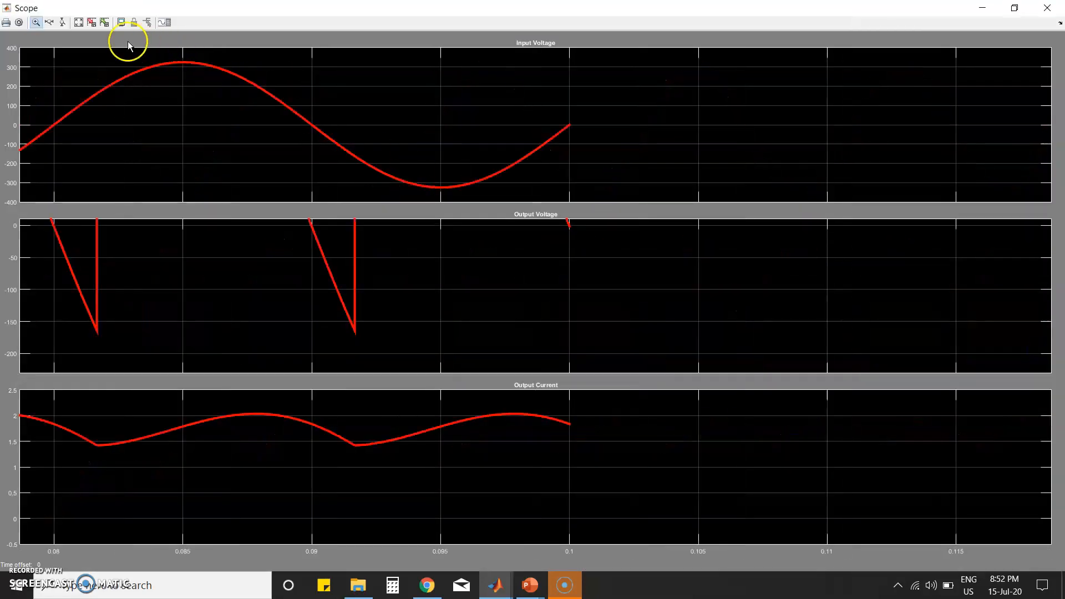
pyautogui.click(79, 26)
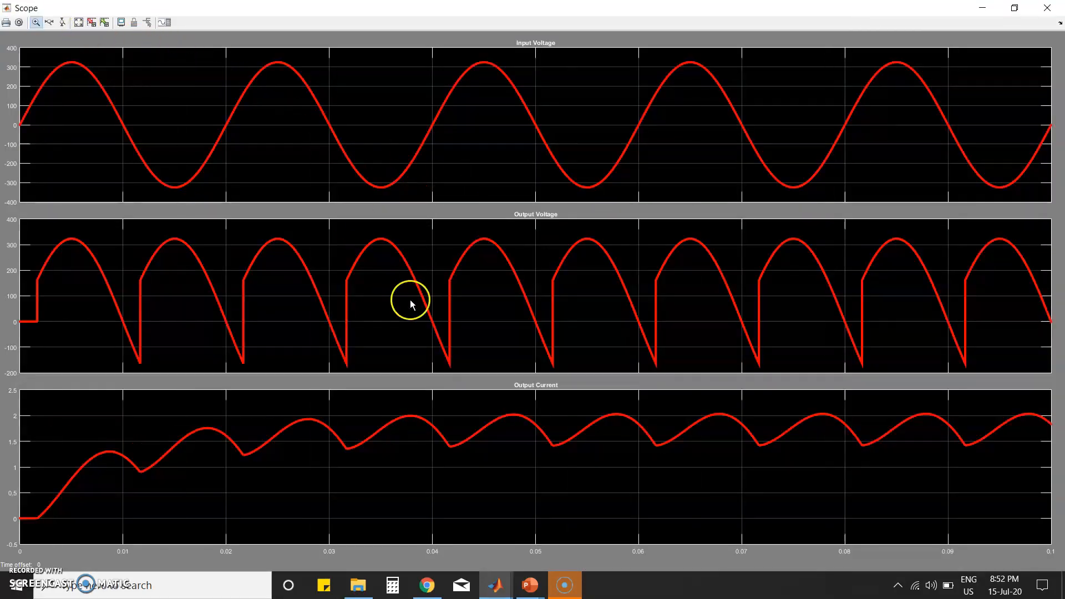
pyautogui.click(982, 8)
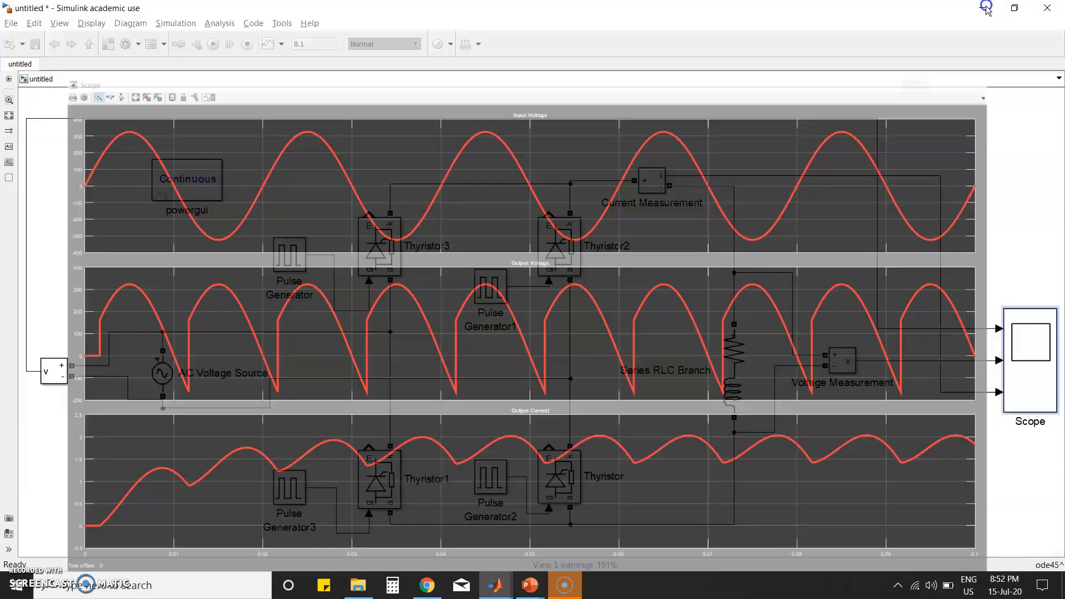
# Step: Open Two_pulse_SC_RL_Load.slx from the MATLAB current folder and check the resistance and inductance of its RL load
pyautogui.click(496, 588)
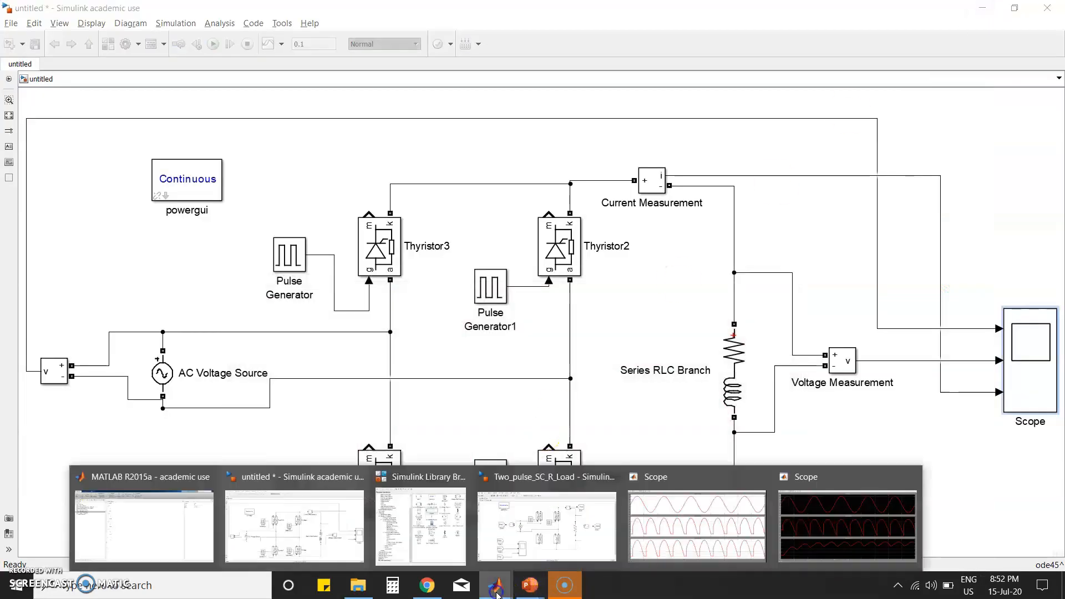
pyautogui.click(188, 510)
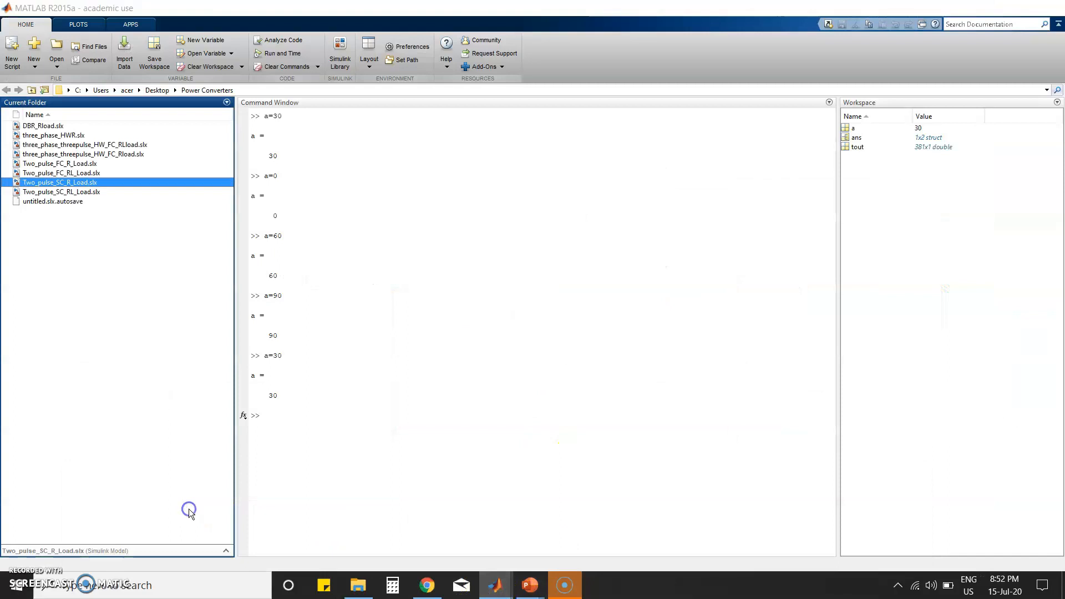
pyautogui.click(64, 193)
pyautogui.doubleClick(64, 193)
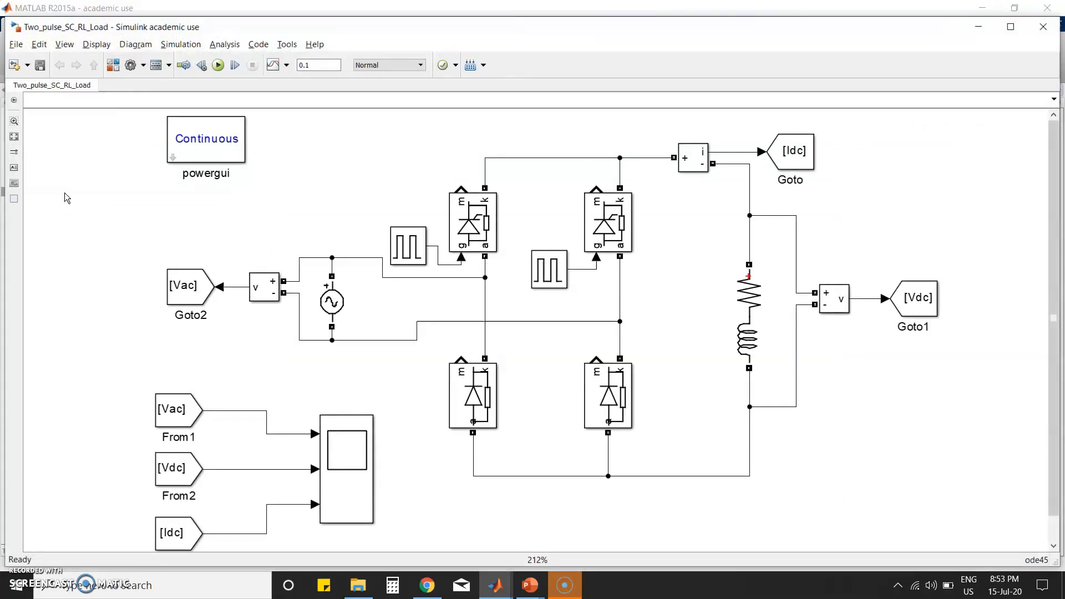
pyautogui.doubleClick(746, 332)
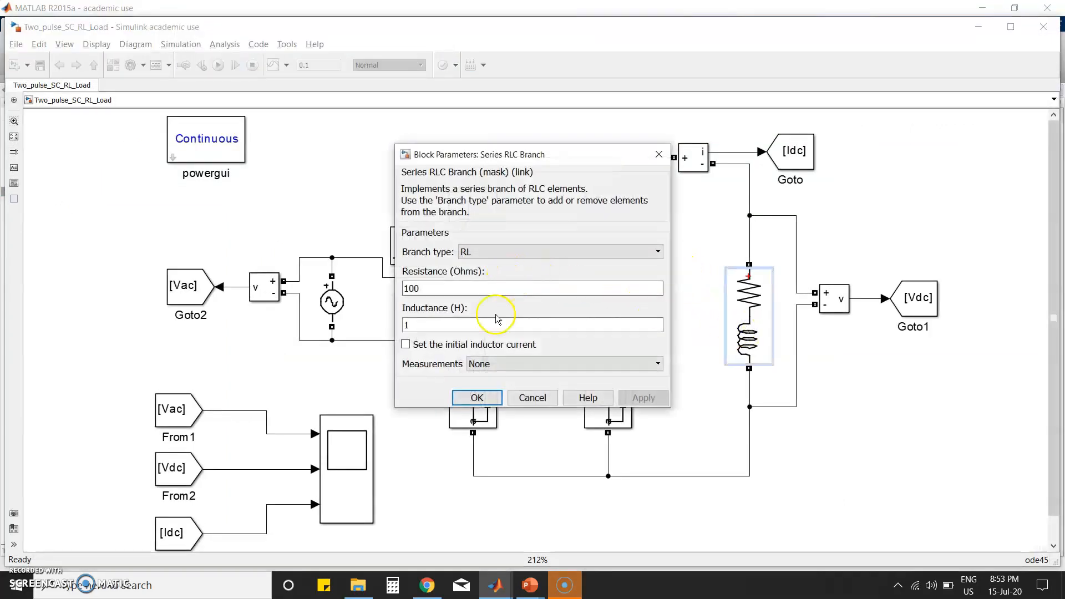
pyautogui.click(475, 392)
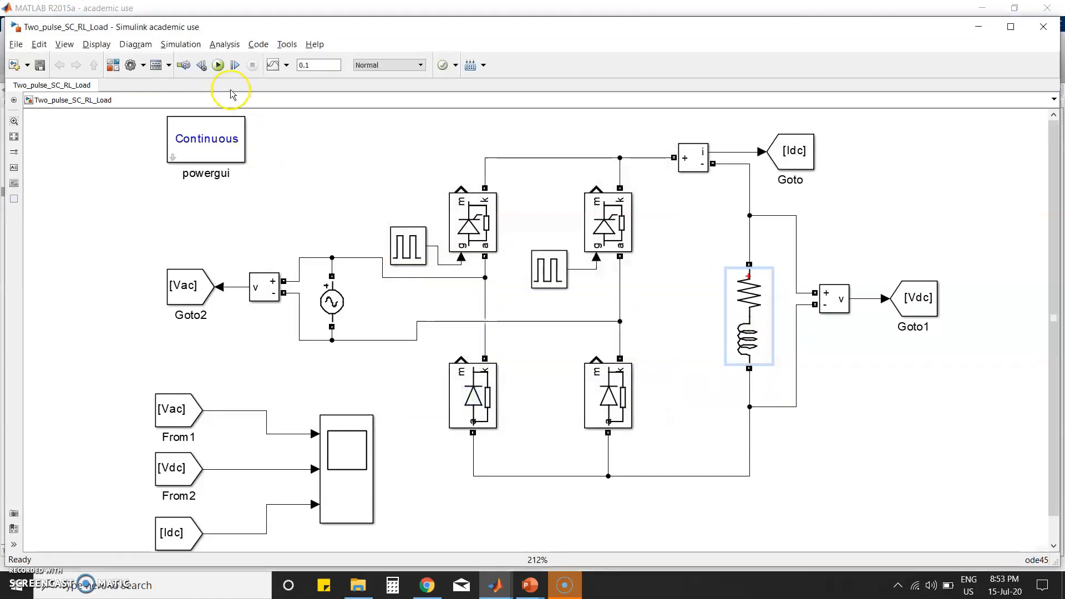
# Step: Simulate the Two_pulse_SC_RL_Load model and autoscale its scope to inspect the input voltage, output DC voltage and output DC current
pyautogui.click(219, 66)
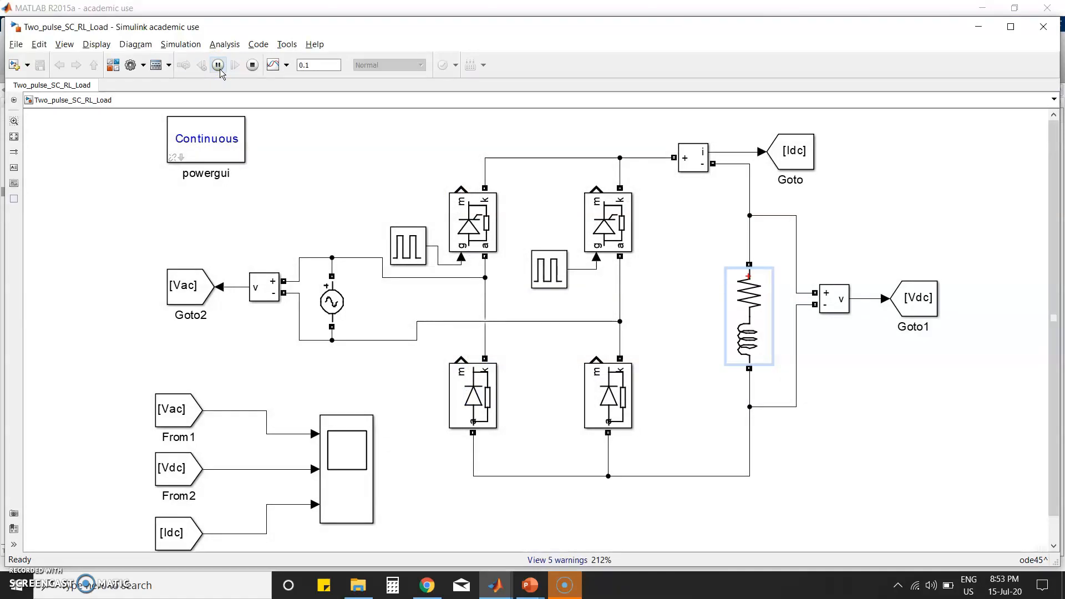
pyautogui.doubleClick(351, 456)
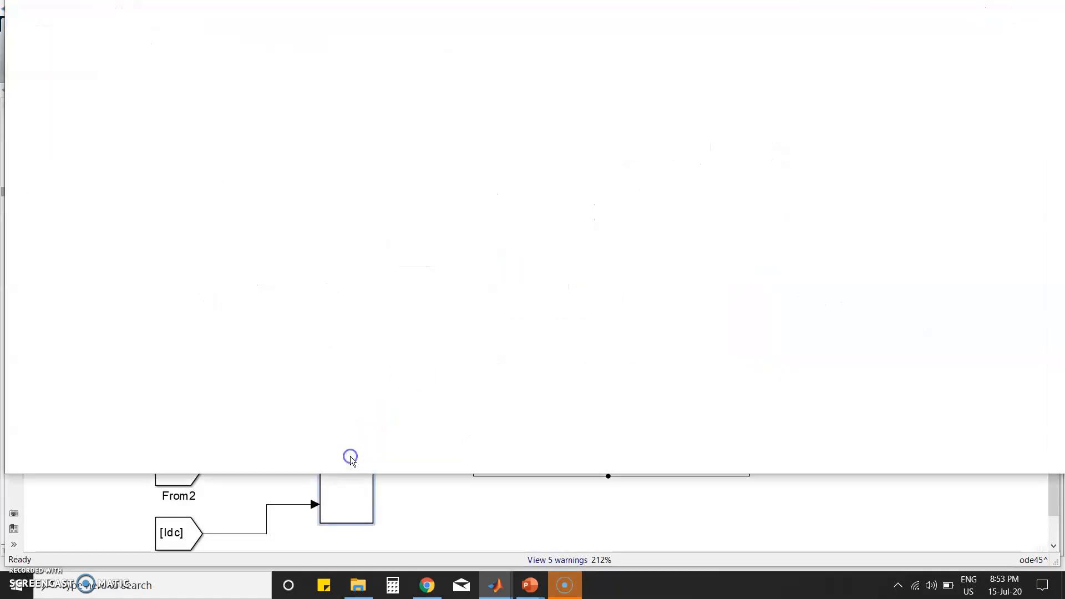
pyautogui.click(430, 461)
pyautogui.click(447, 476)
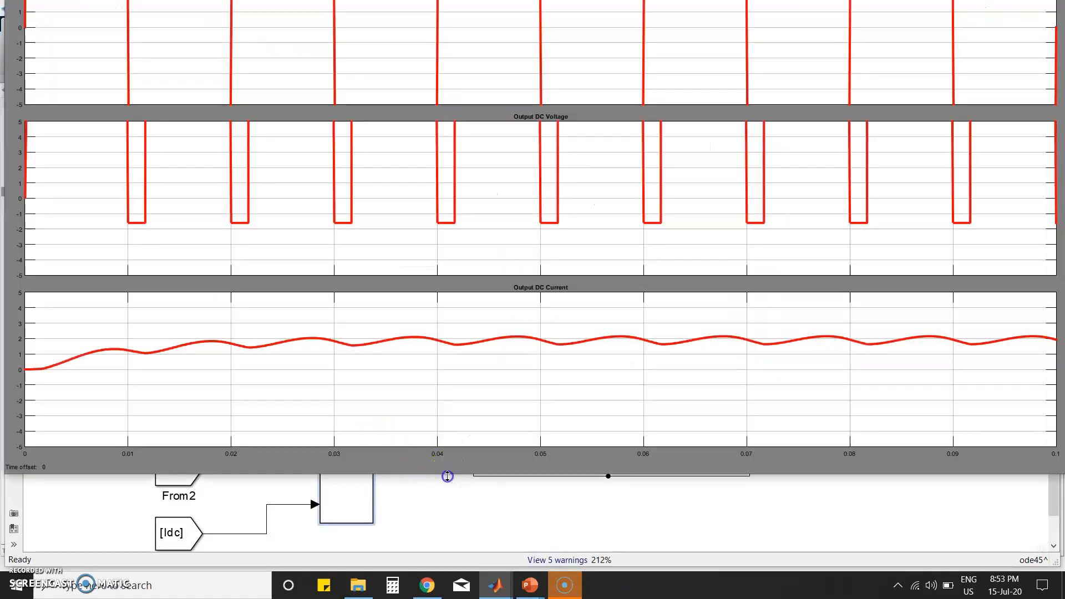
pyautogui.click(87, 27)
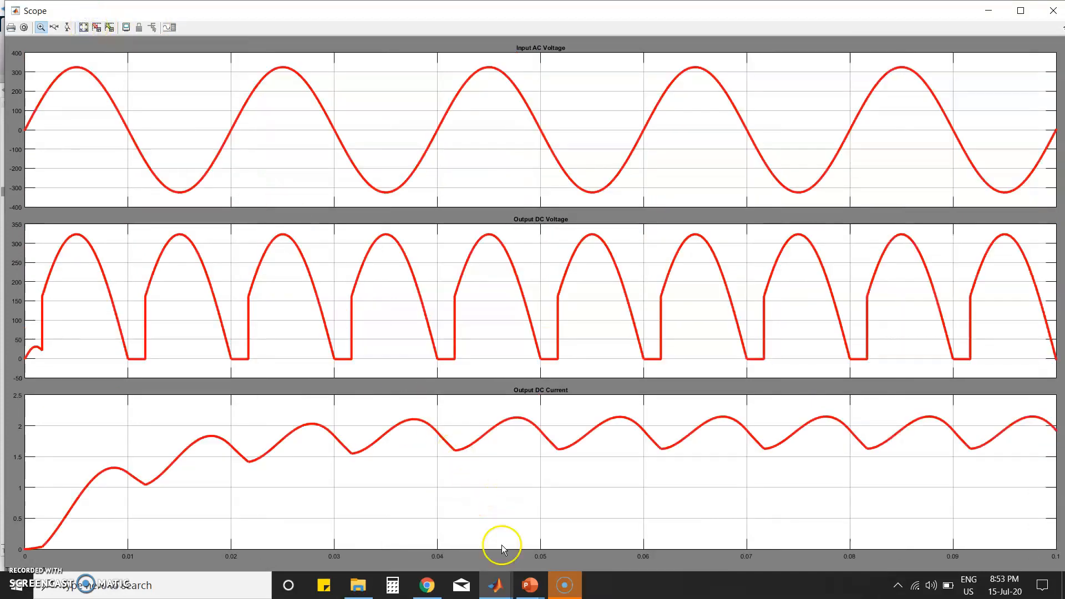
# Step: Compare the RL-load scope waveforms of the semi controlled converter with those of the fully controlled RL and semi controlled R cases
pyautogui.click(509, 575)
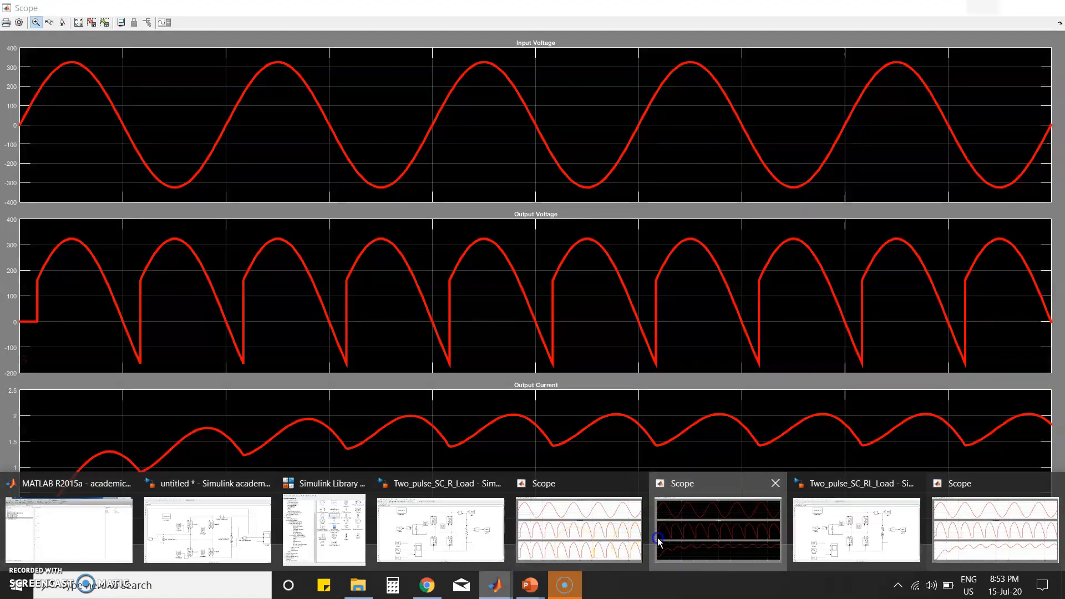
pyautogui.click(650, 542)
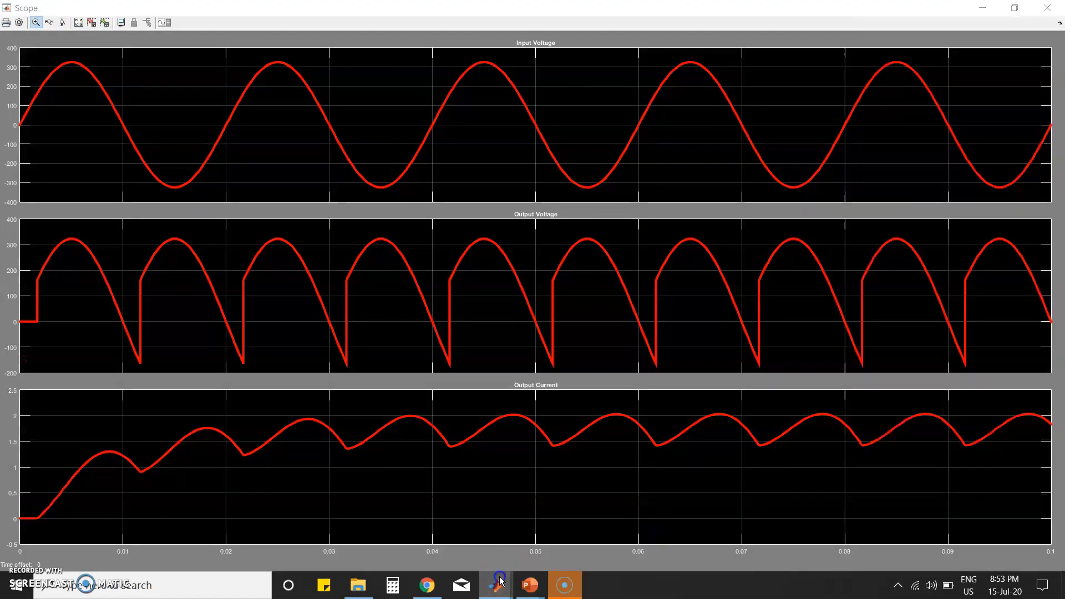
pyautogui.click(499, 580)
pyautogui.click(578, 528)
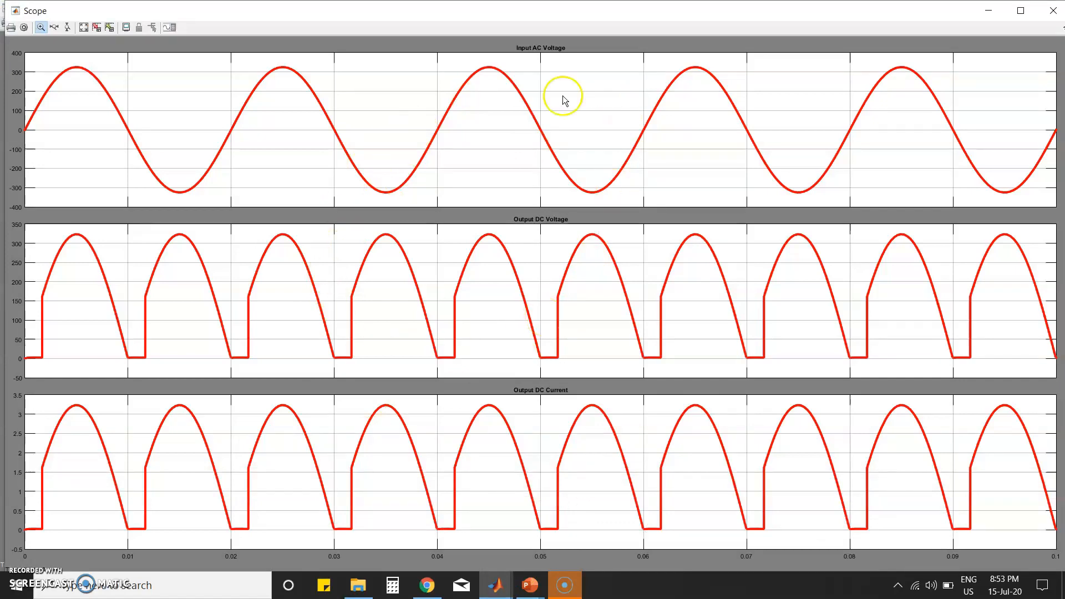
pyautogui.hotkey('alt', 'Tab')
# Step: Close the open scope windows and return to the lower diodes in the Two_pulse_SC_RL_Load circuit
pyautogui.click(1053, 10)
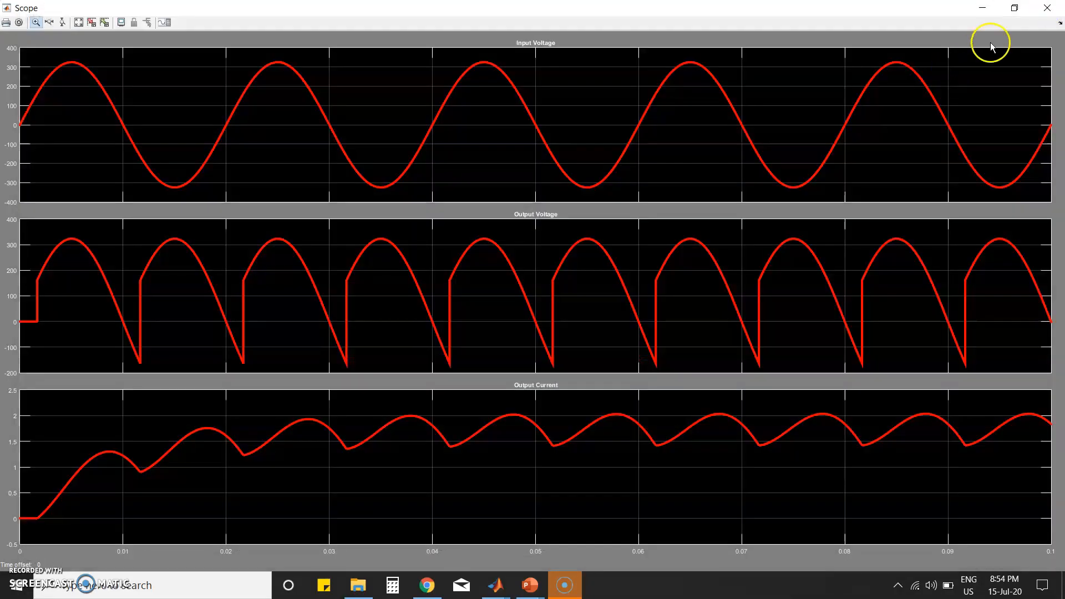
pyautogui.click(1046, 11)
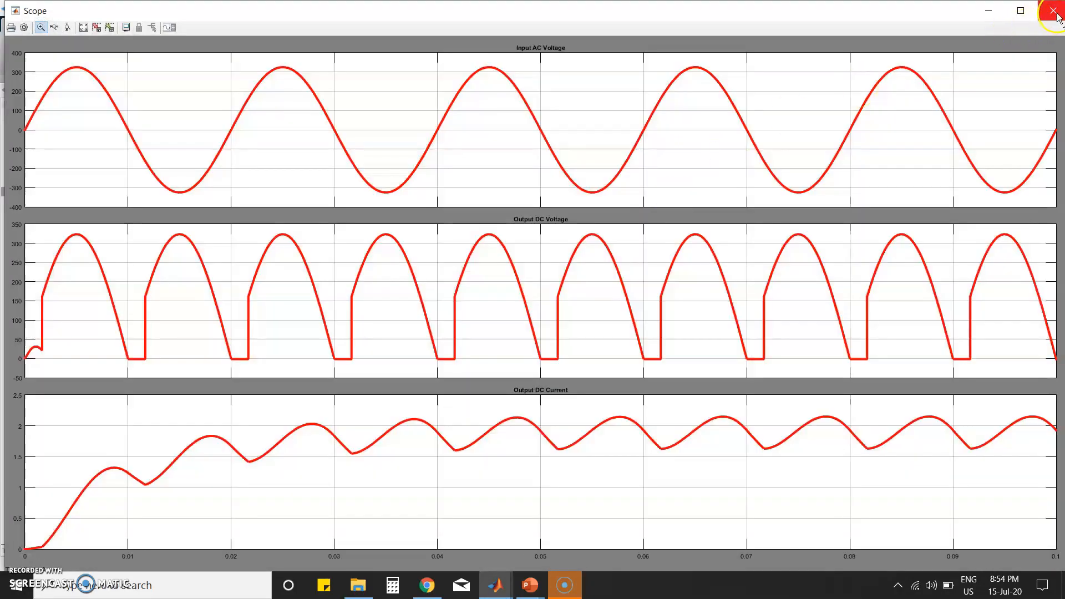
pyautogui.click(1056, 13)
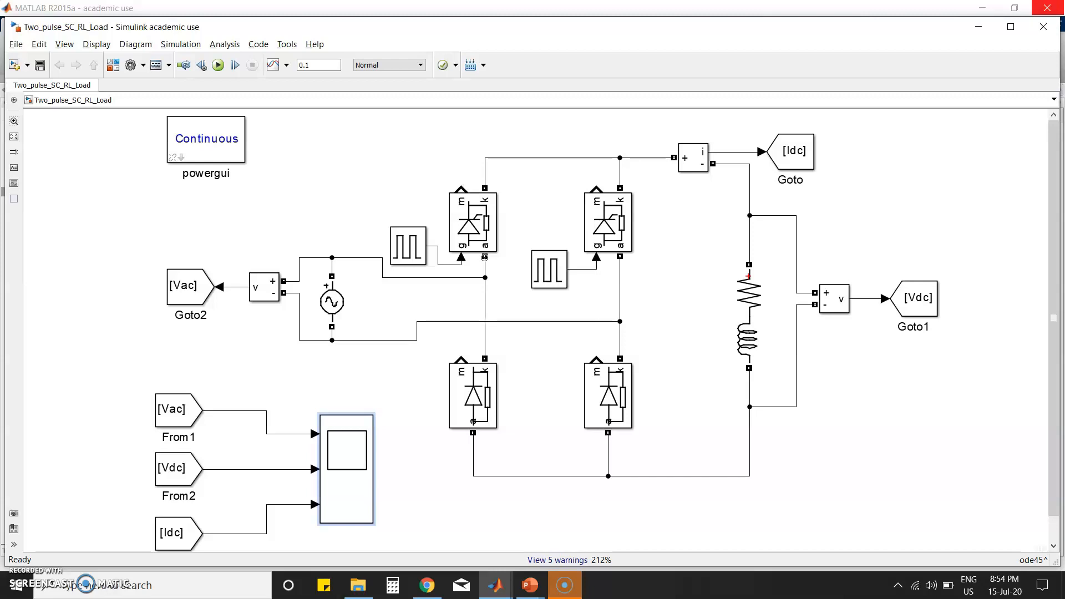
pyautogui.click(487, 385)
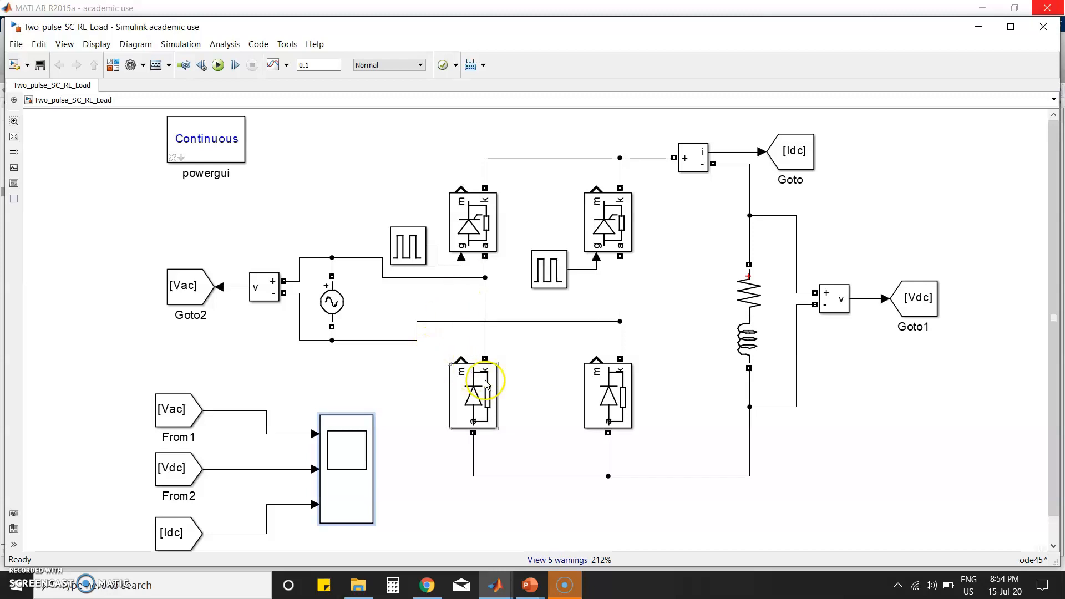